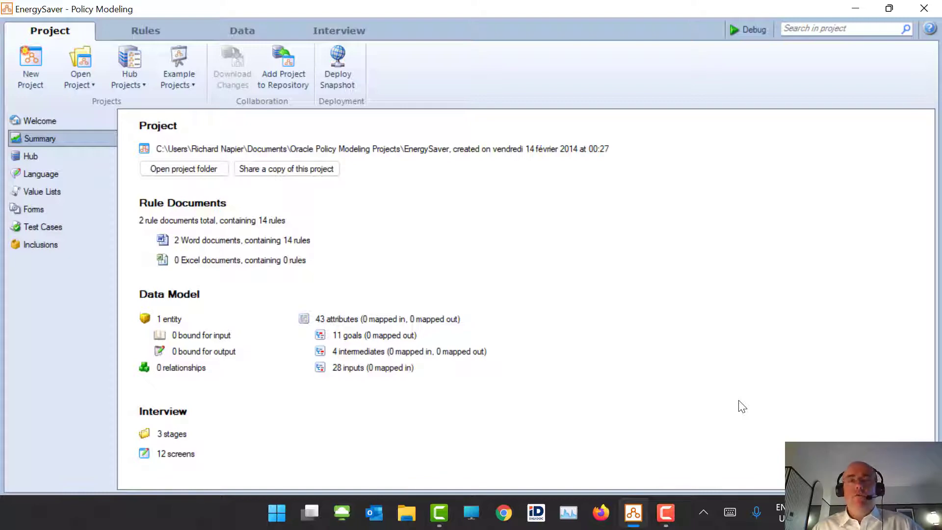
Open the Energy Saver example project, copying it over the existing EnergySaver project in the folder.
left_click(52, 122)
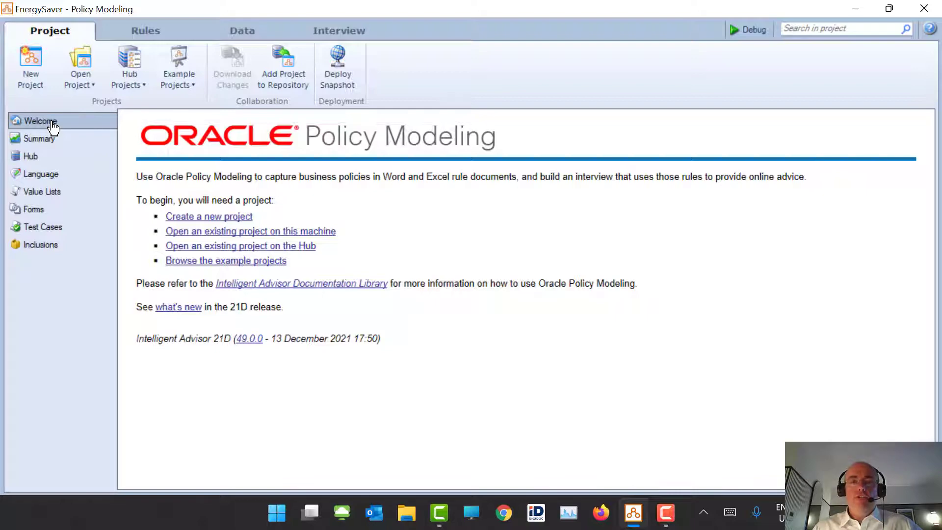
left_click(175, 81)
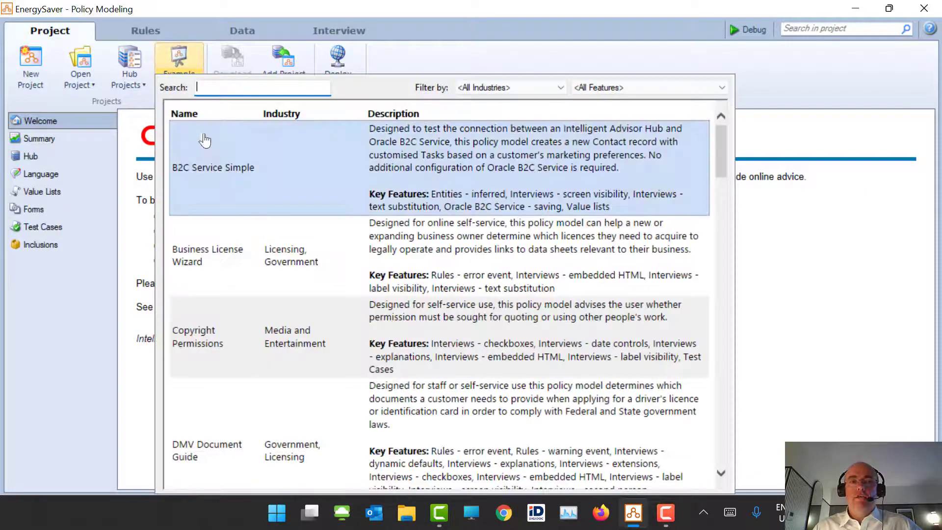
scroll(204, 141, "down", 5)
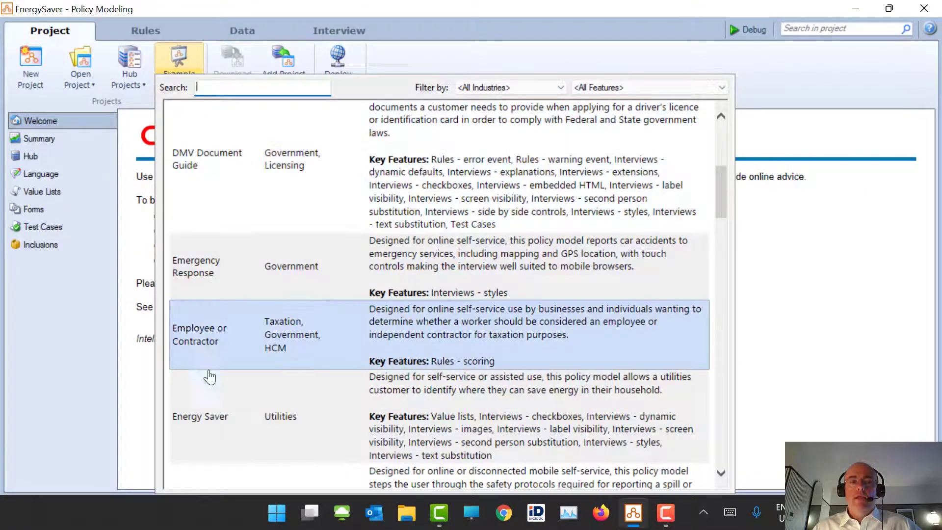
scroll(209, 376, "down", 2)
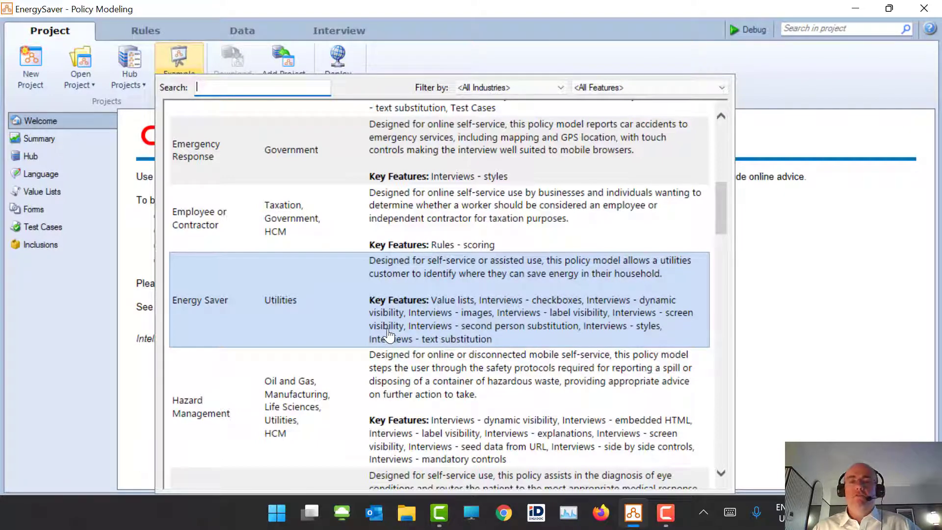
left_click(553, 330)
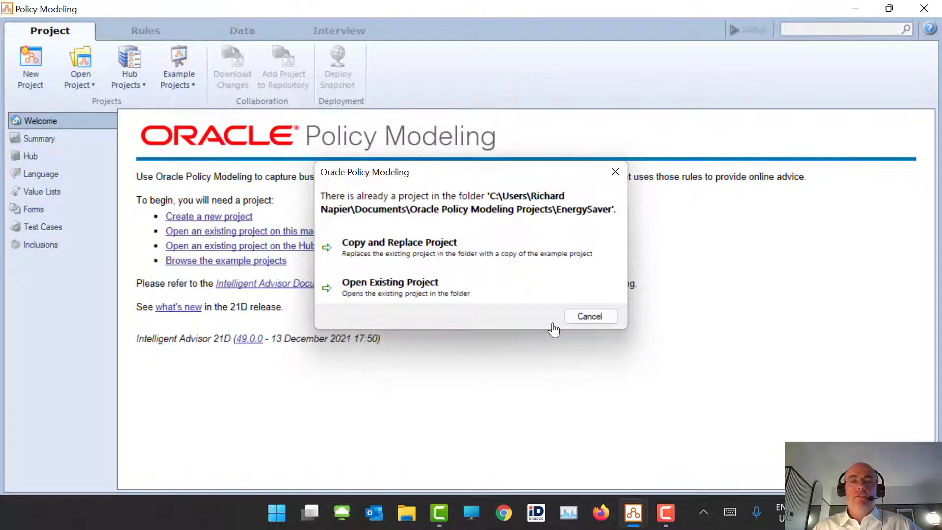
left_click(418, 249)
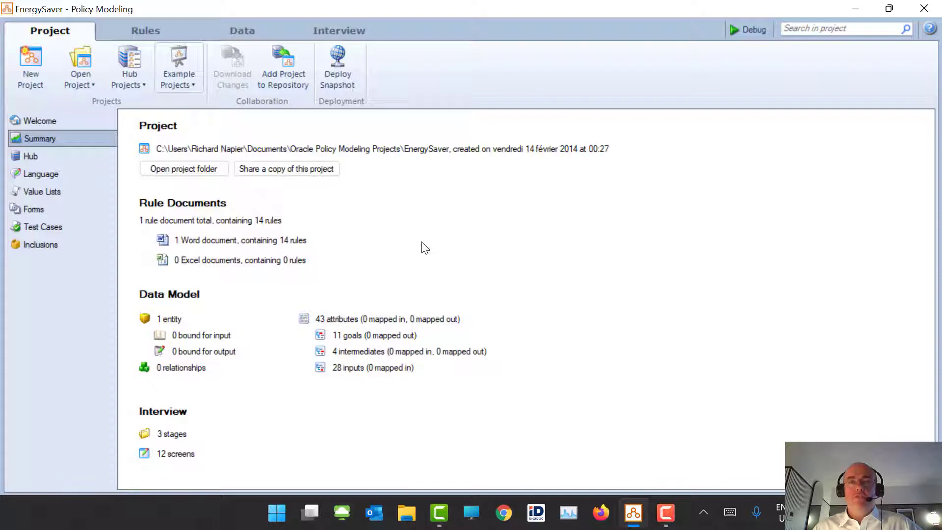
Open the Energy Saver Rules.docx rule document in Word and maximize its window.
left_click(166, 32)
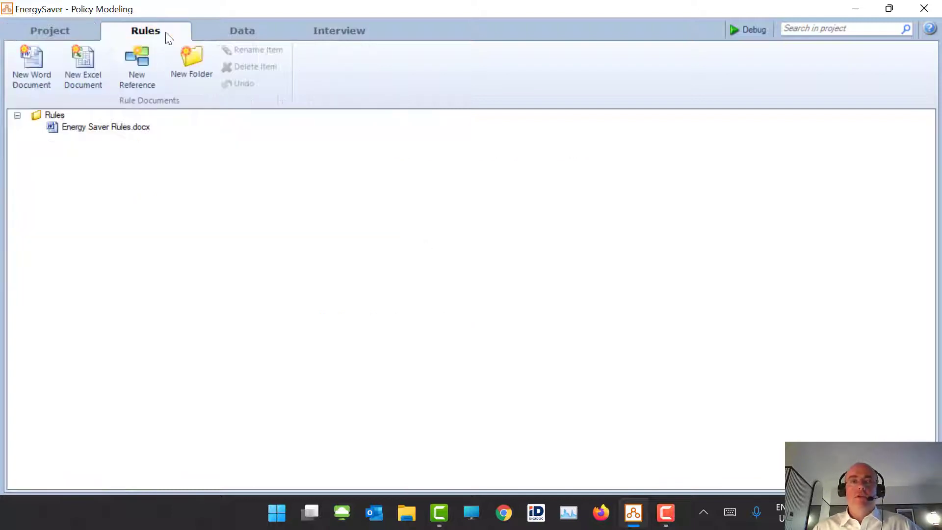
left_click(135, 127)
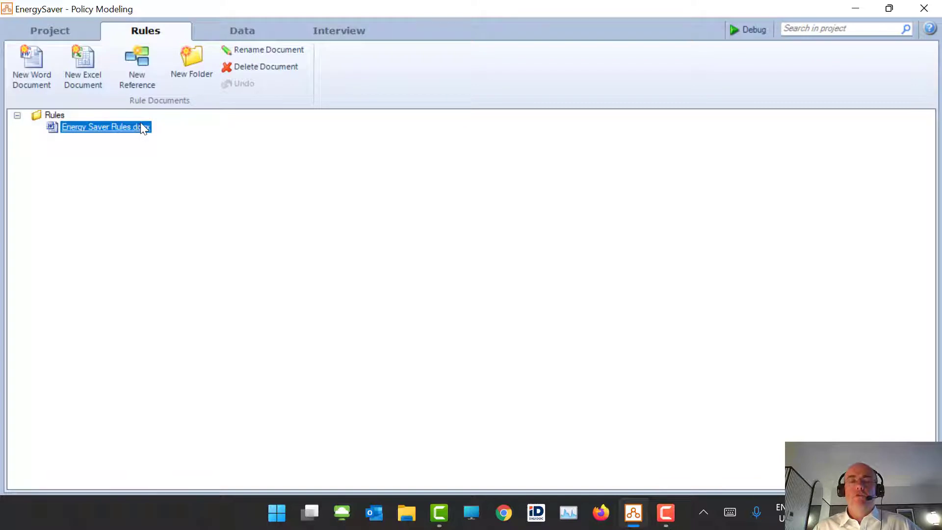
double_click(143, 127)
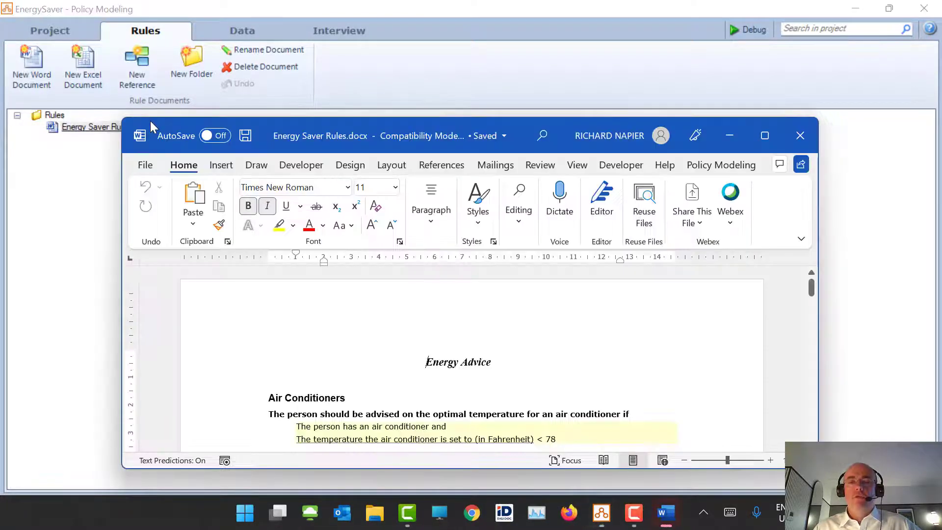
left_click(766, 136)
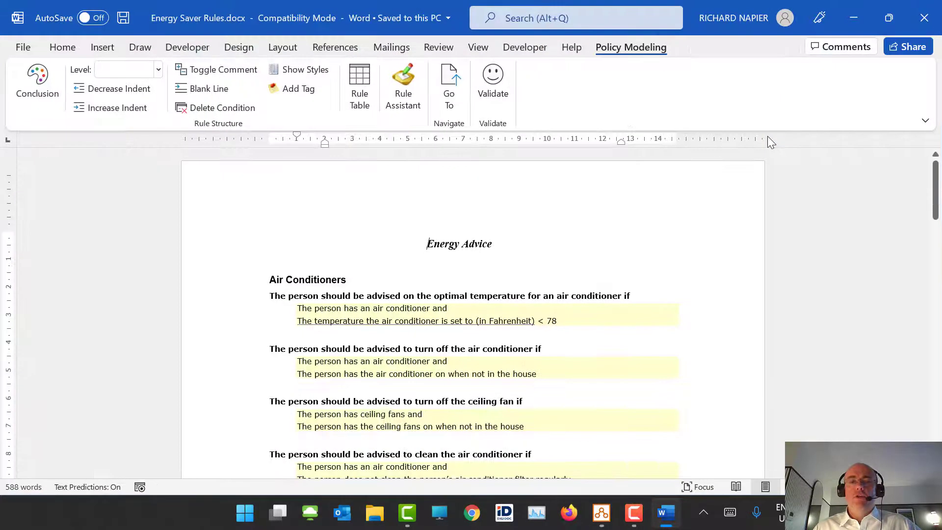
Look through the rule document's title, section headings and rules from Air Conditioners down to Hot Water Systems.
left_click(198, 244)
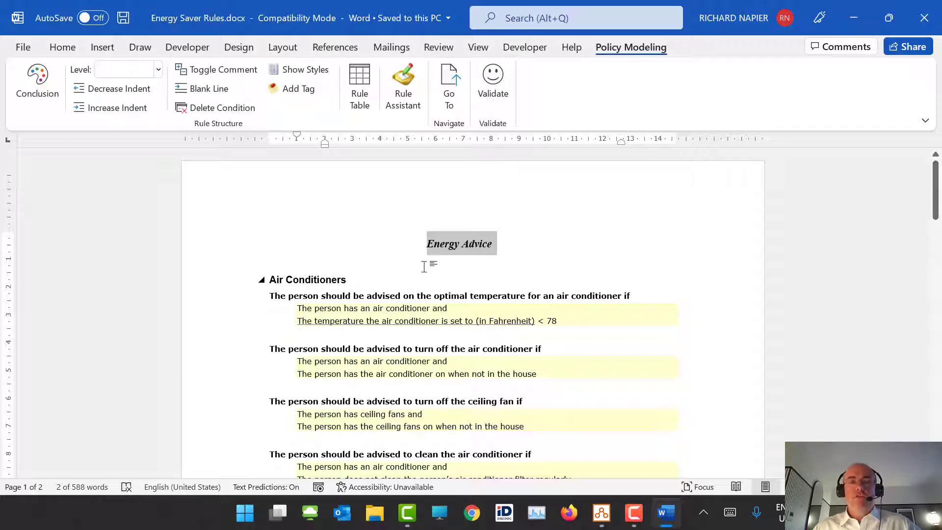
left_click(215, 285)
scroll(898, 270, "down", 10)
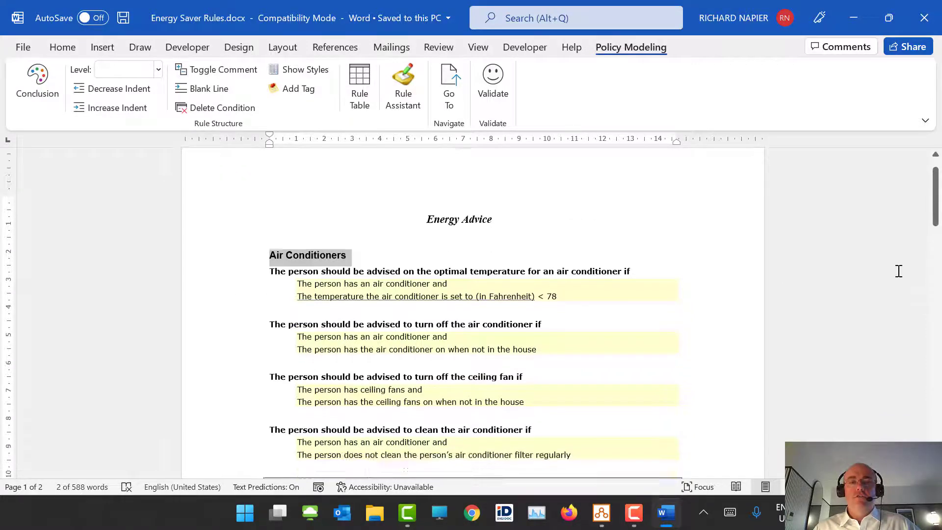
scroll(527, 289, "down", 2)
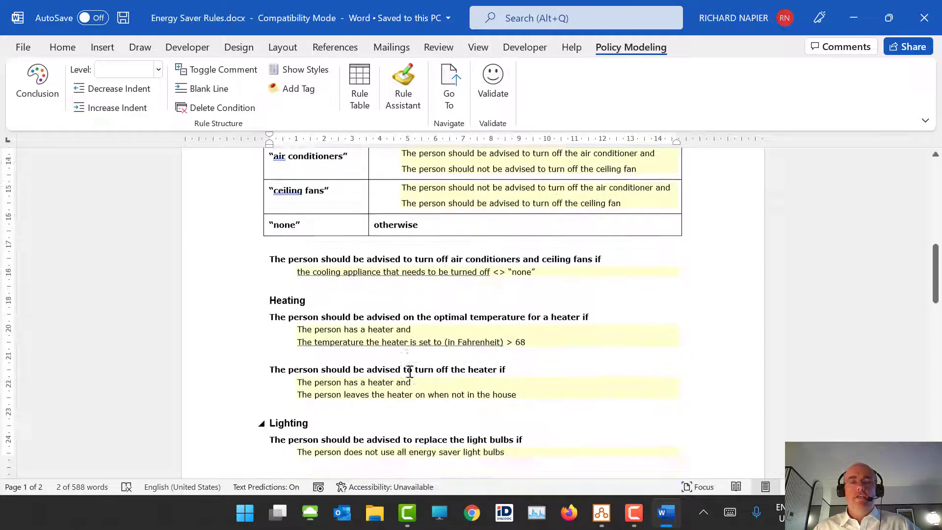
scroll(712, 302, "down", 2)
scroll(427, 370, "down", 3)
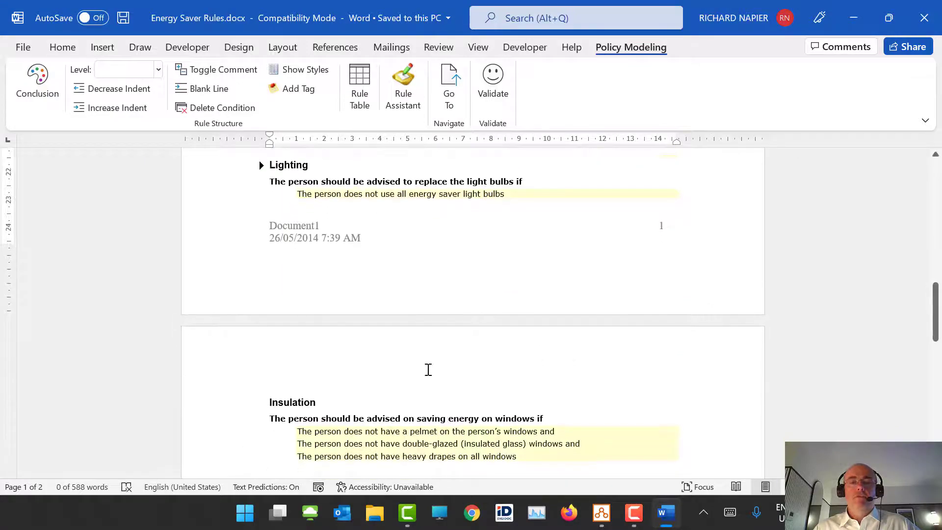
scroll(273, 332, "down", 7)
scroll(308, 345, "down", 4)
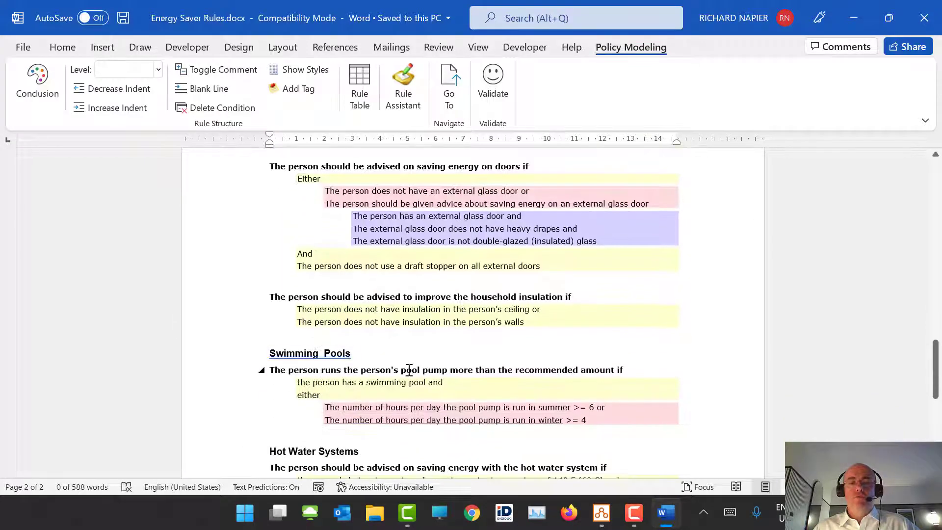
scroll(380, 367, "up", 15)
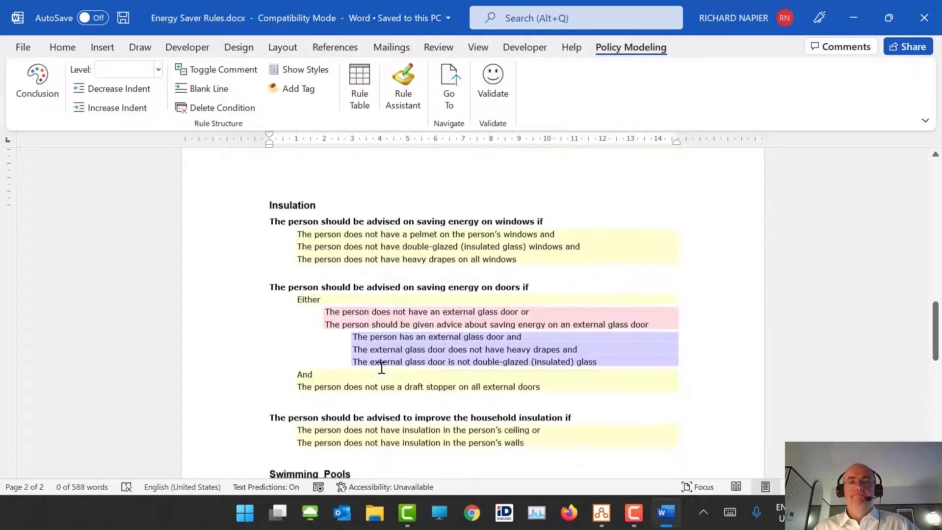
scroll(385, 369, "up", 1)
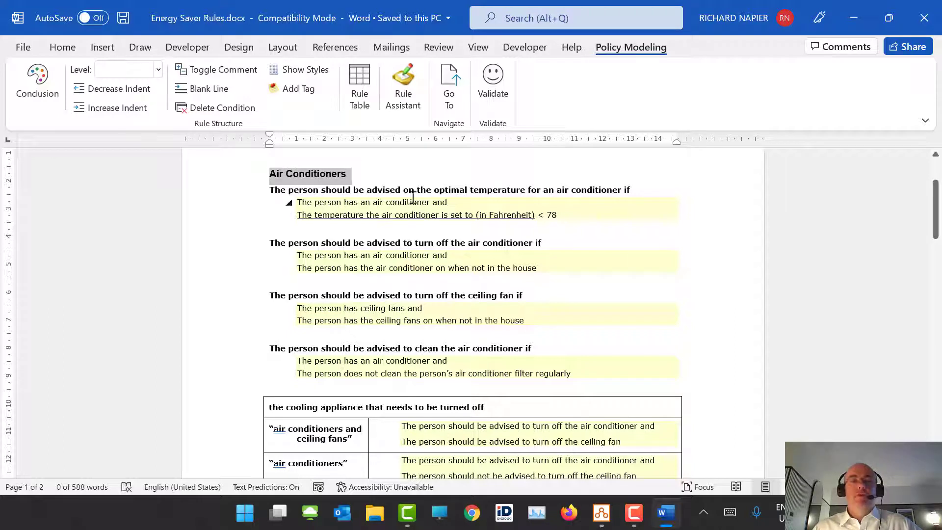
Examine the air conditioner optimal temperature rule, highlighting each of its two conditions in turn.
left_click(643, 189)
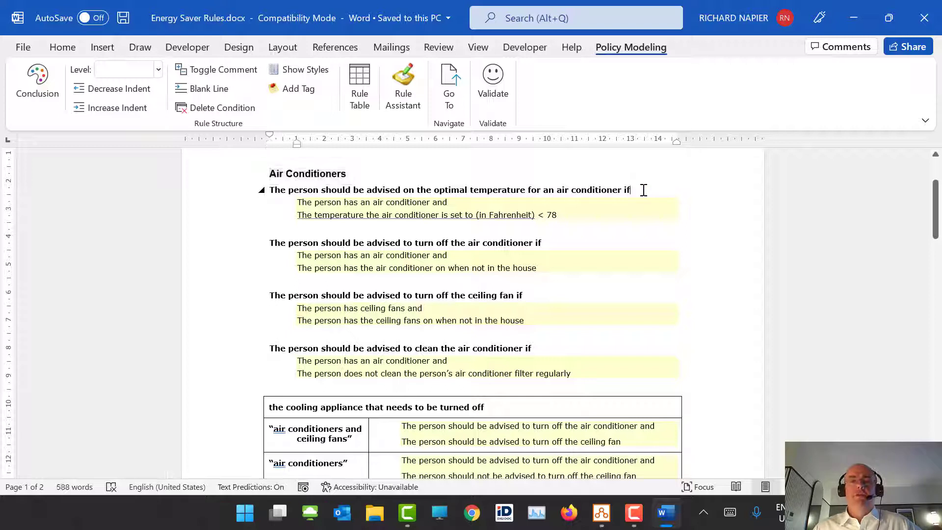
left_click_drag(296, 202, 454, 210)
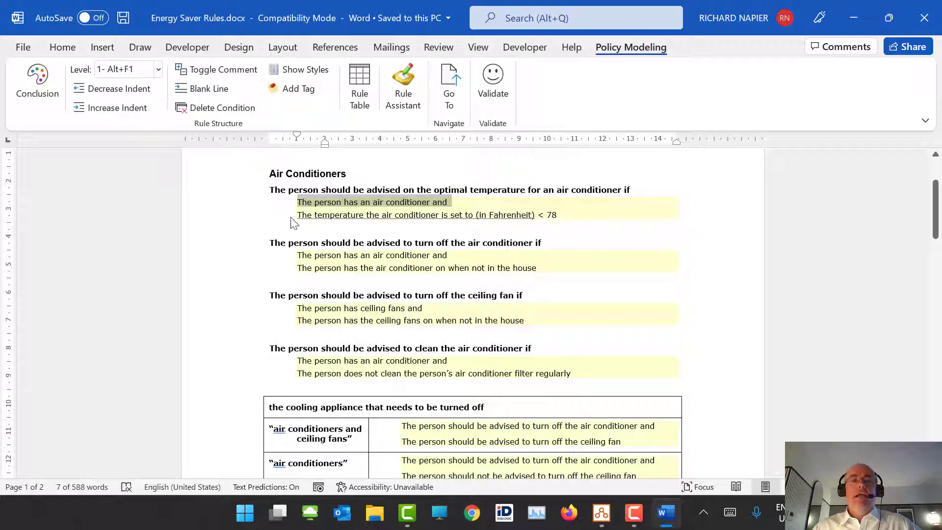
left_click_drag(297, 215, 566, 216)
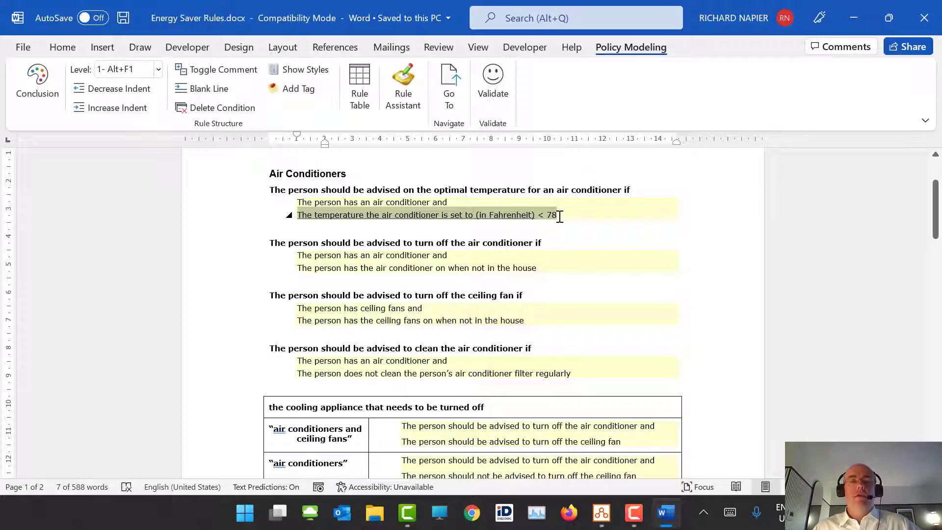
Examine the rule table for the cooling appliance that needs to be turned off, highlighting its rows.
scroll(638, 210, "down", 3)
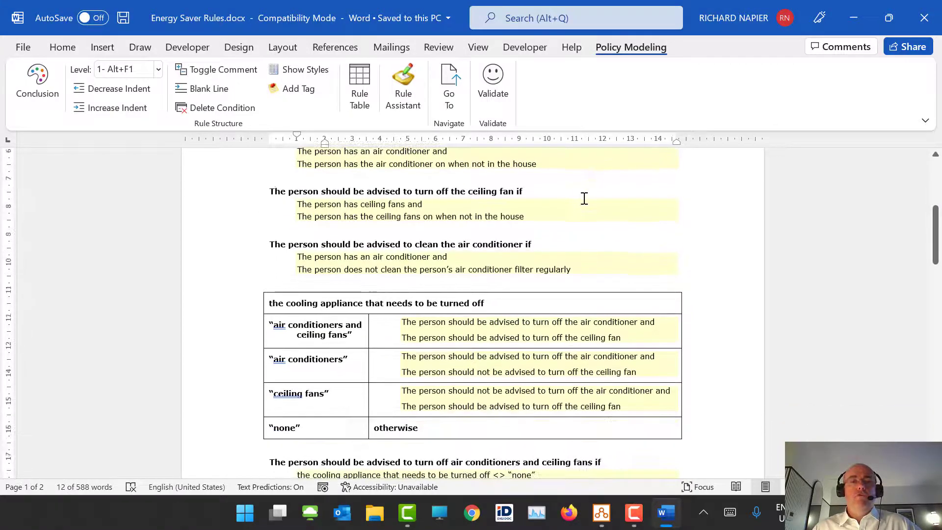
scroll(672, 177, "down", 3)
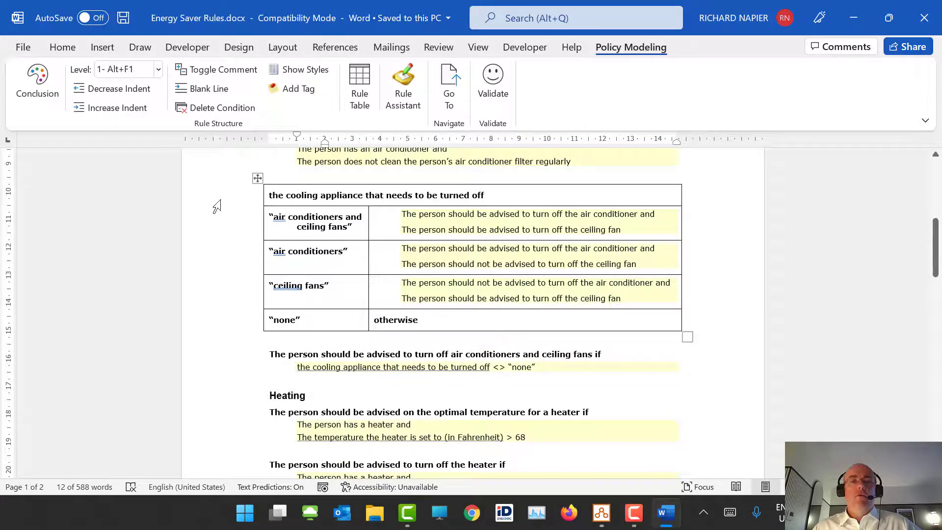
left_click_drag(217, 204, 231, 325)
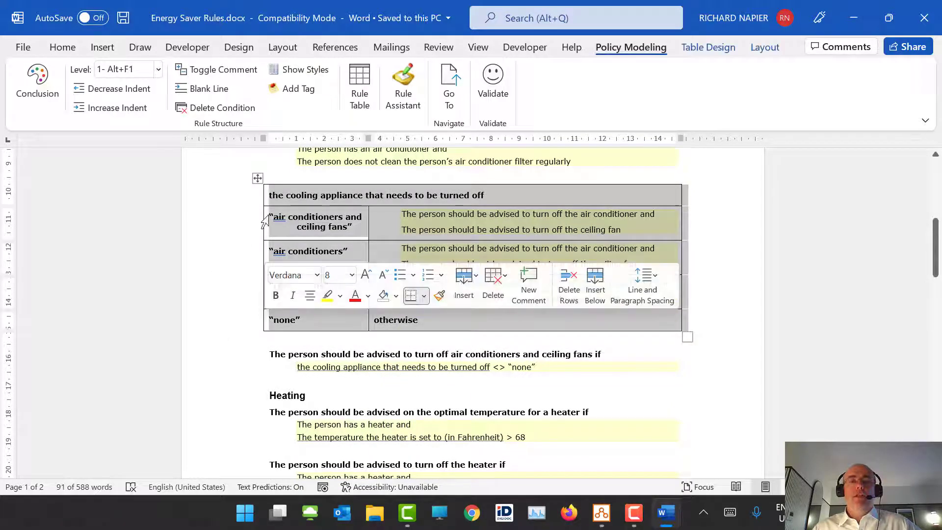
left_click(419, 195)
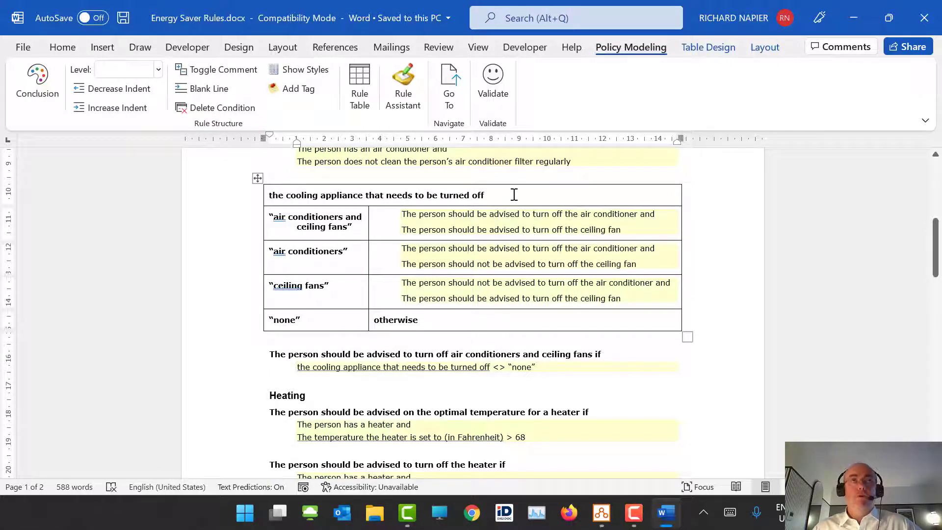
Examine the rule about saving energy on doors in the Insulation section, highlighting "on doors" and the whole condition block.
scroll(514, 192, "down", 5)
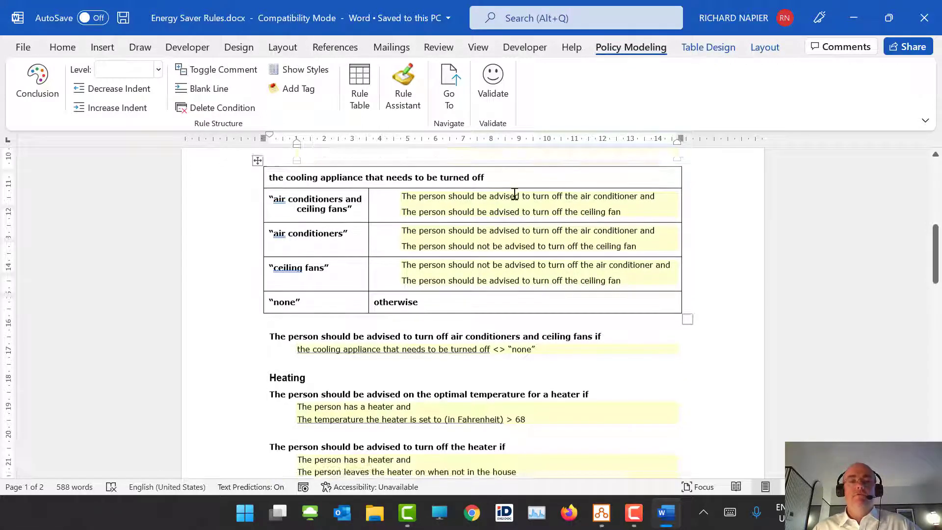
scroll(520, 184, "down", 9)
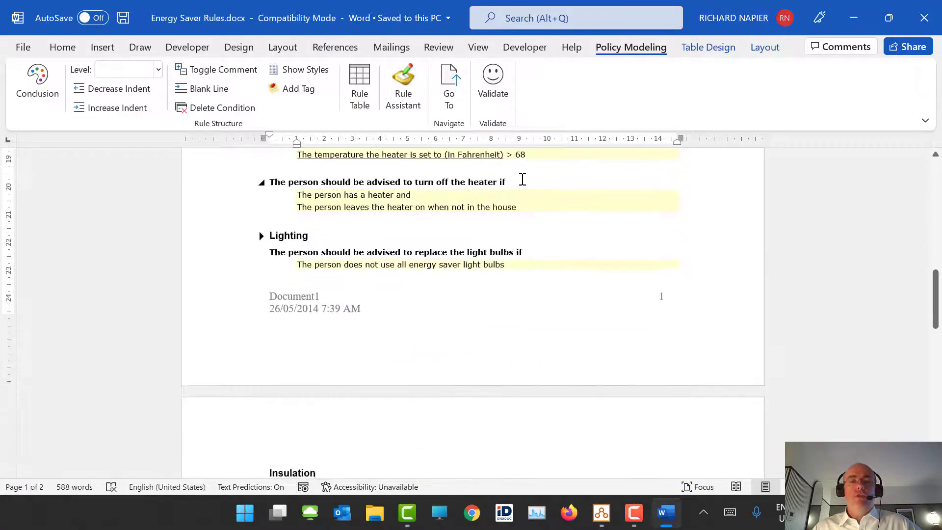
scroll(522, 176, "down", 2)
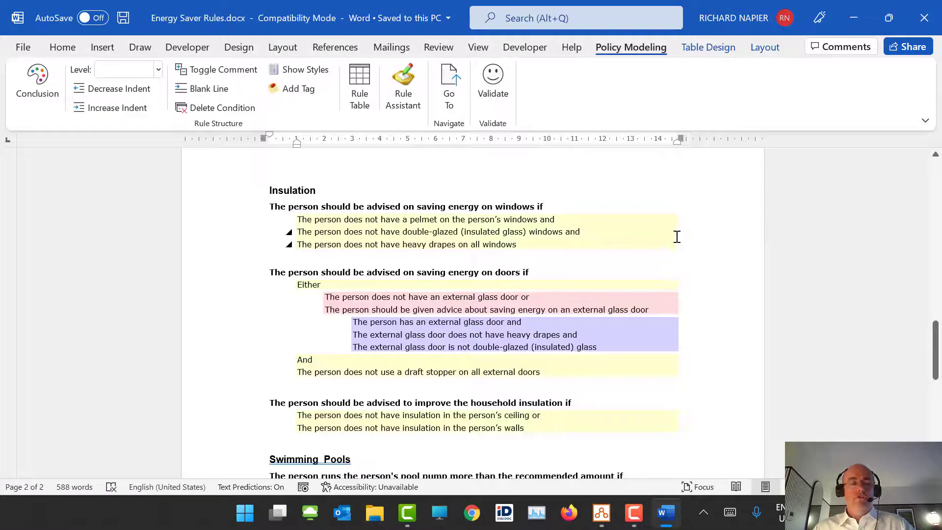
scroll(665, 306, "down", 2)
scroll(665, 306, "up", 3)
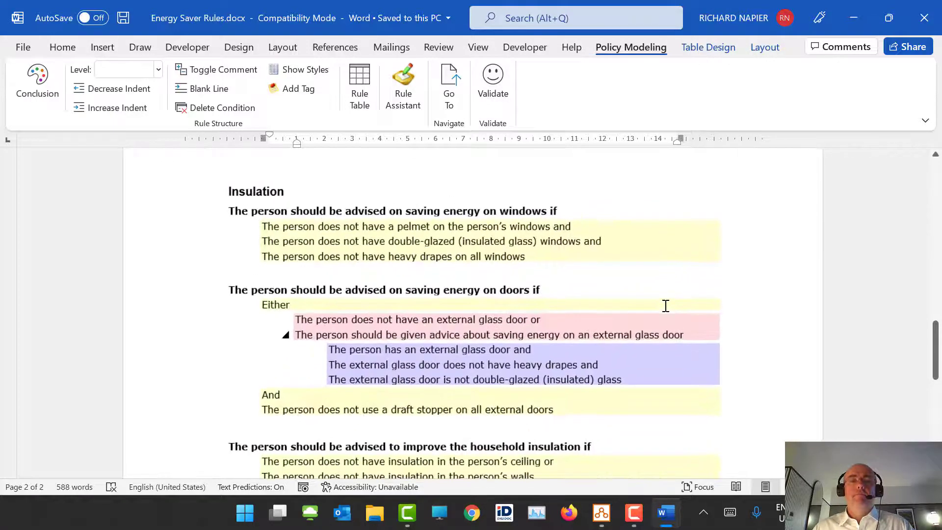
scroll(665, 305, "up", 3)
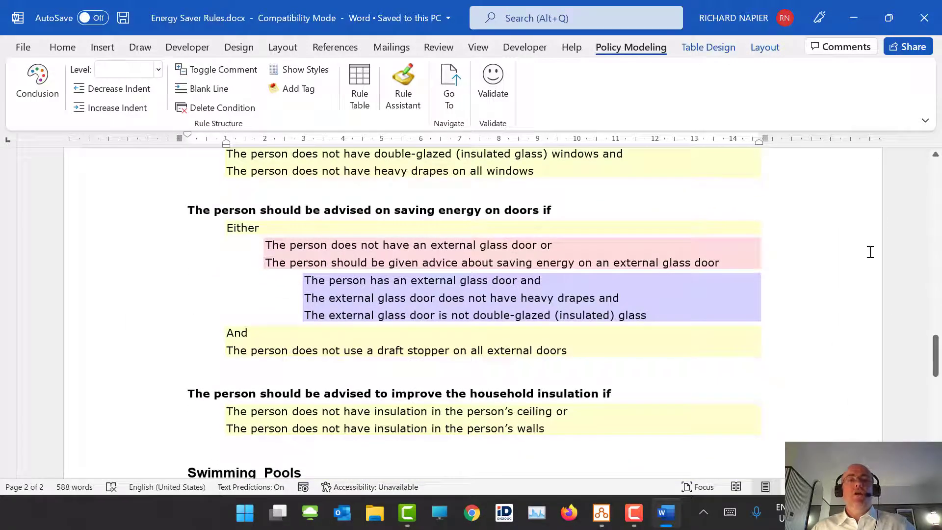
left_click_drag(488, 210, 541, 211)
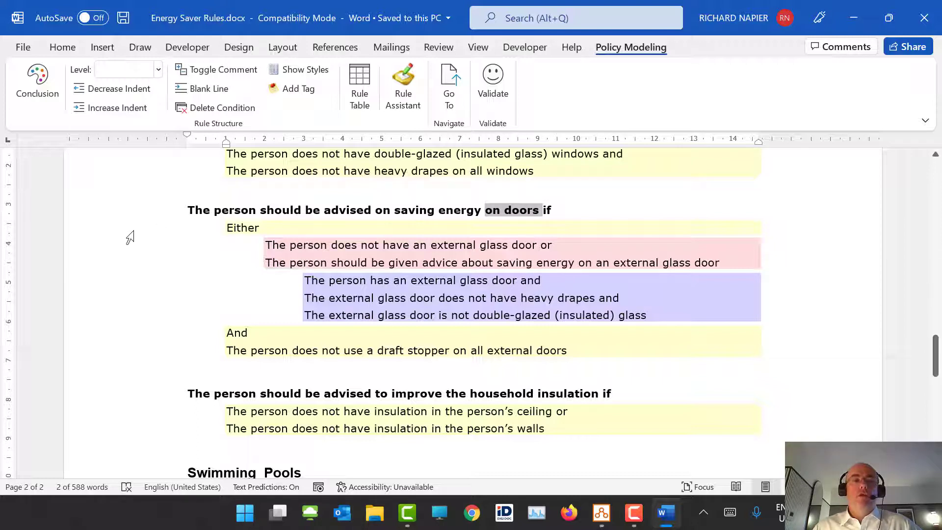
left_click_drag(129, 232, 131, 365)
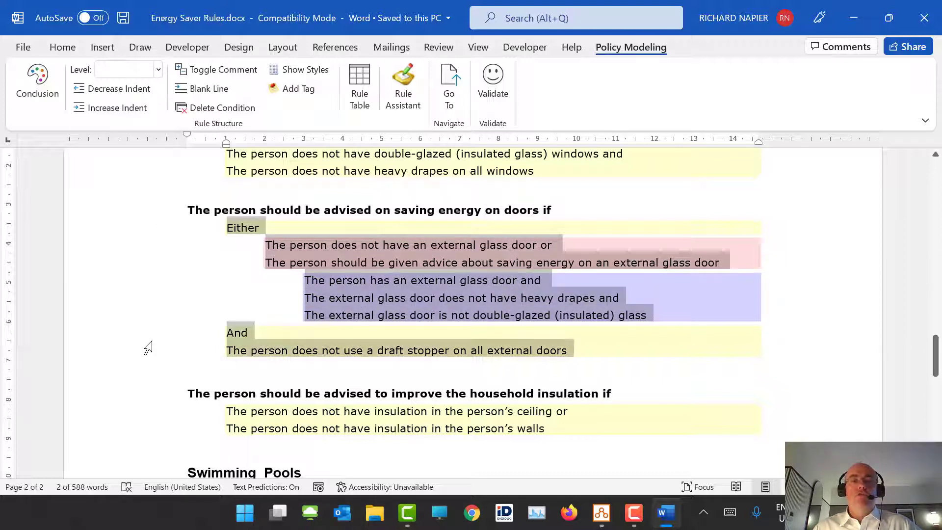
left_click(654, 271)
left_click(762, 297)
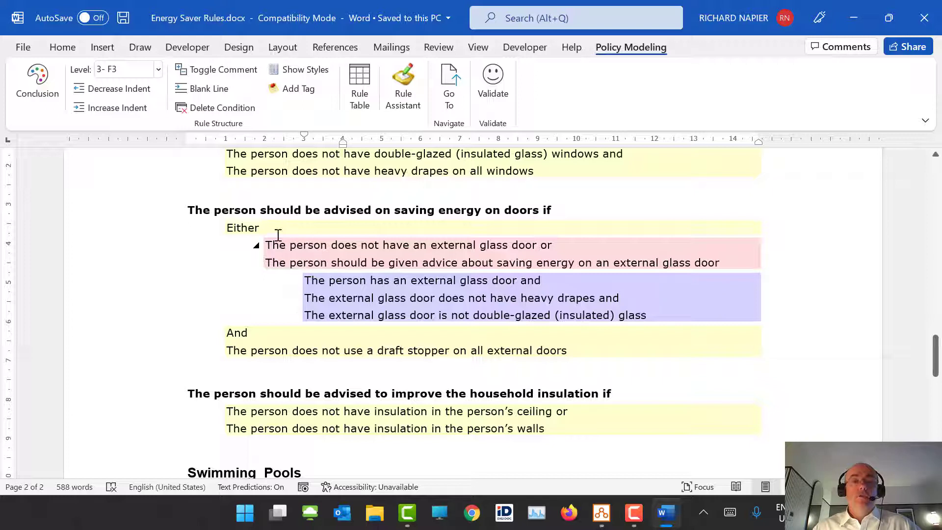
Highlight the doors rule's Either and And connectors, followed by each of the two level 2 conditions about the external glass door.
left_click_drag(256, 229, 222, 229)
left_click_drag(254, 333, 219, 334)
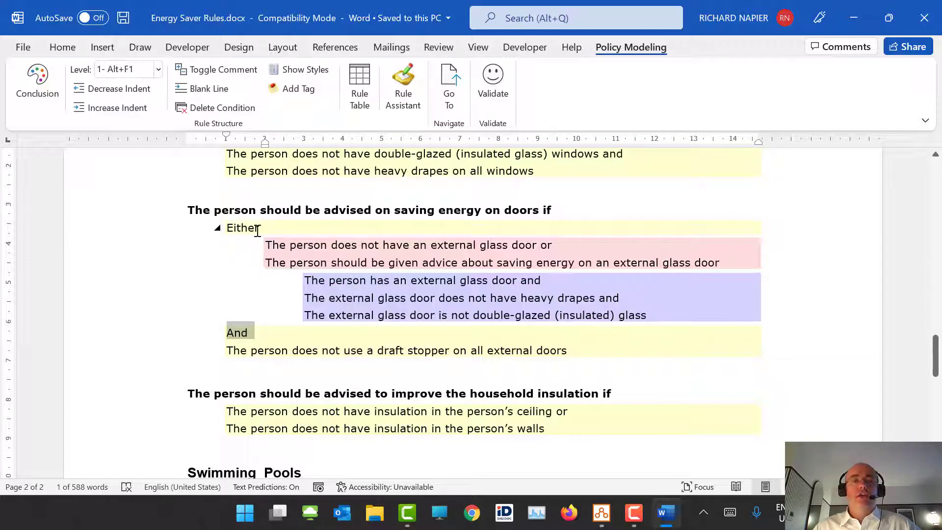
left_click_drag(252, 227, 557, 244)
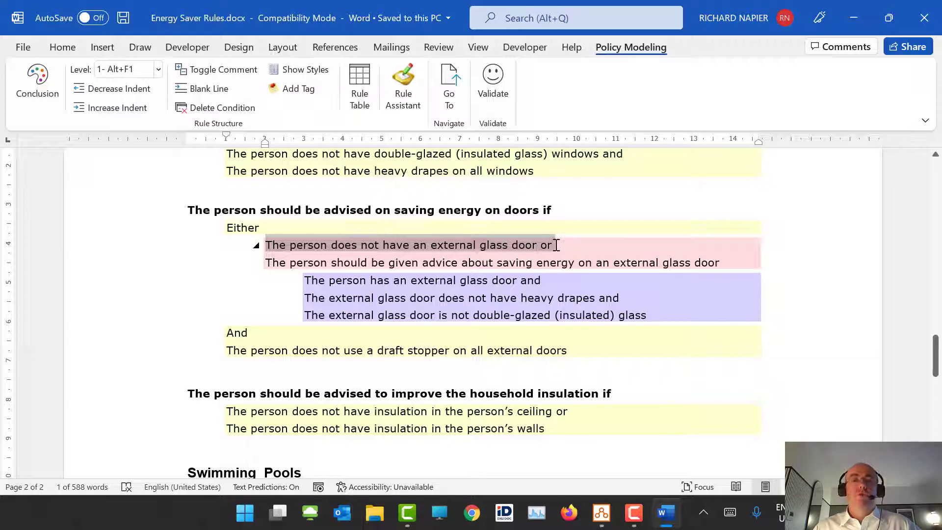
left_click_drag(266, 263, 723, 265)
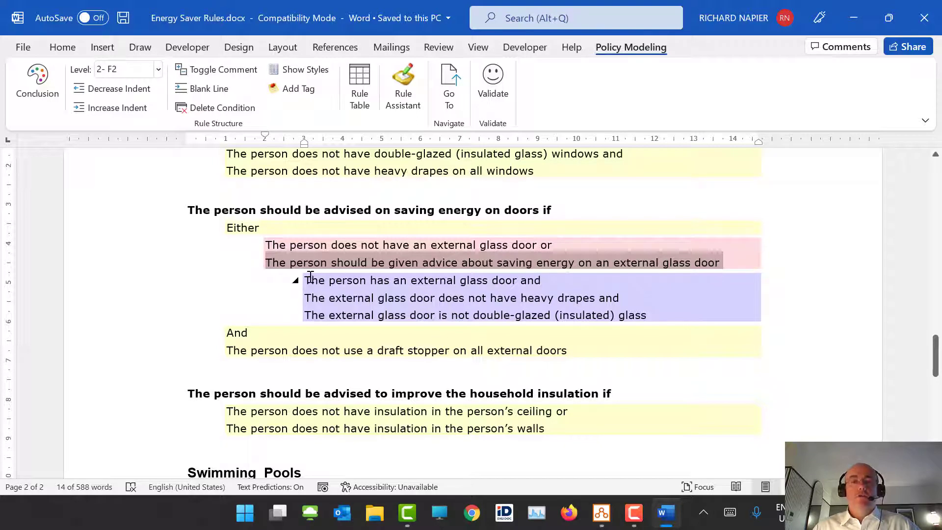
Highlight the doors rule's three level 3 conditions, followed by the phrases "heavy drapes" and "not double-glazed" within them.
left_click_drag(360, 292, 661, 312)
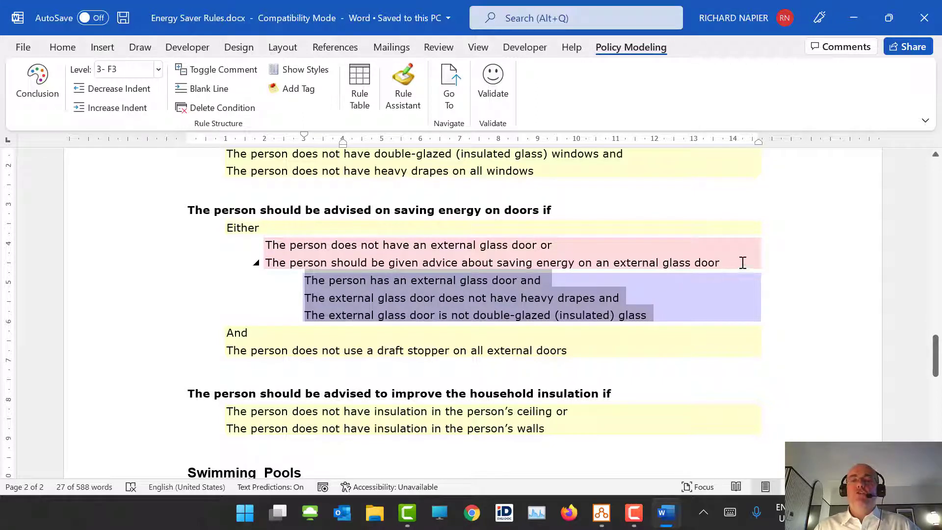
left_click(568, 278)
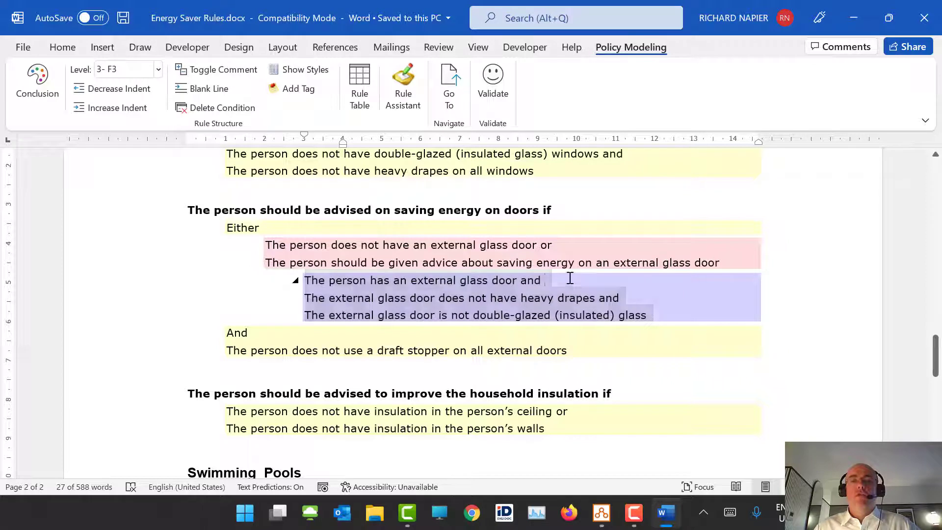
left_click(460, 282)
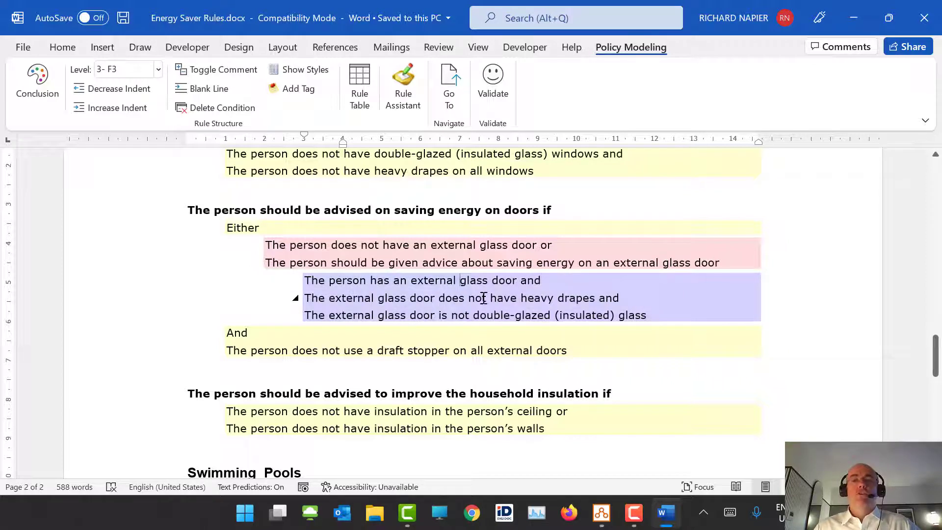
left_click_drag(521, 298, 600, 298)
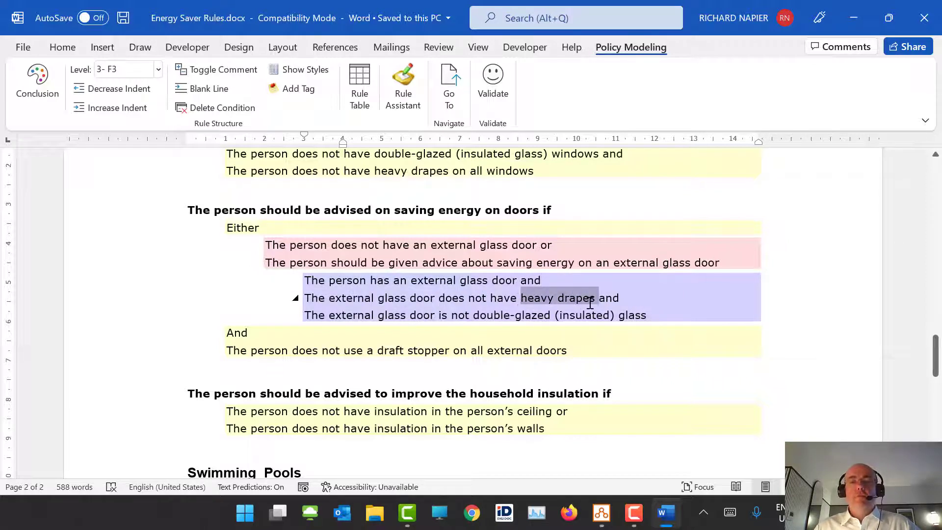
left_click_drag(450, 315, 552, 314)
left_click(456, 280)
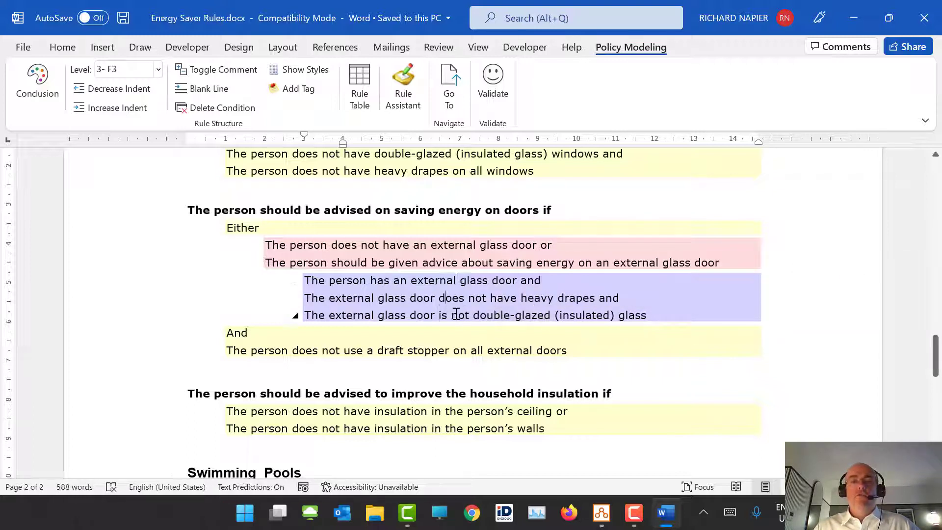
left_click(459, 316)
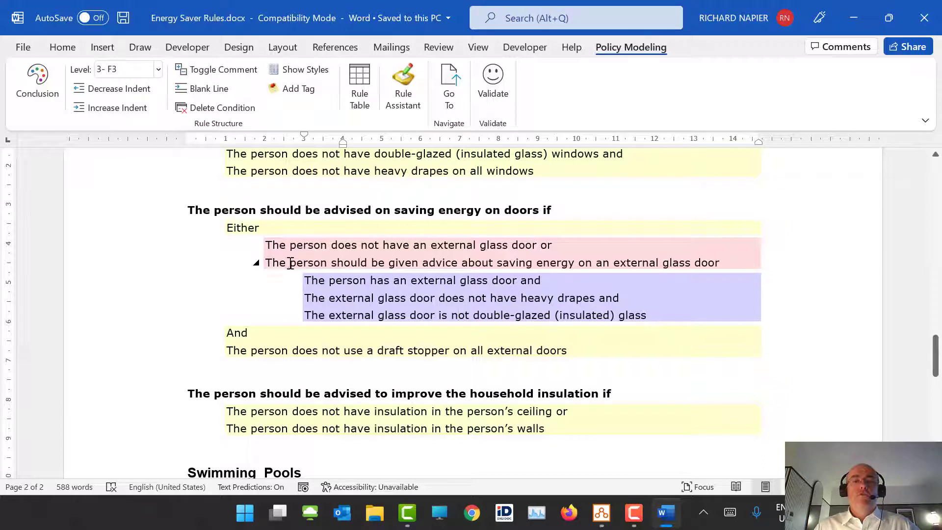
Highlight the condition about giving advice on an external glass door, followed by the entire doors rule.
left_click_drag(287, 263, 714, 262)
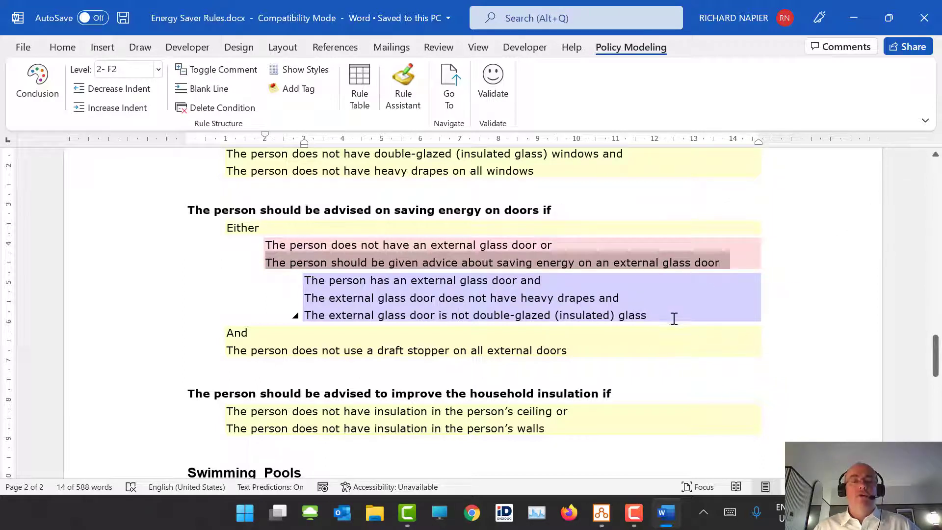
left_click_drag(136, 212, 127, 357)
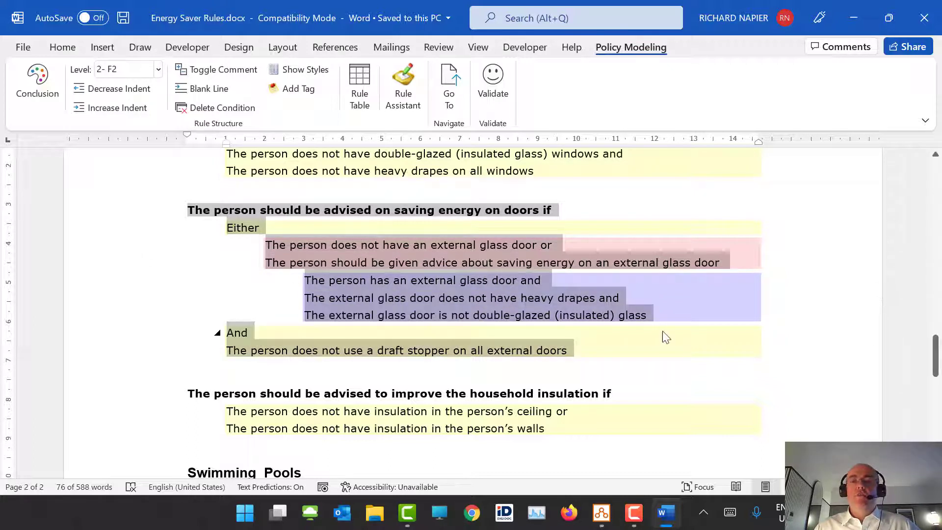
left_click(662, 338)
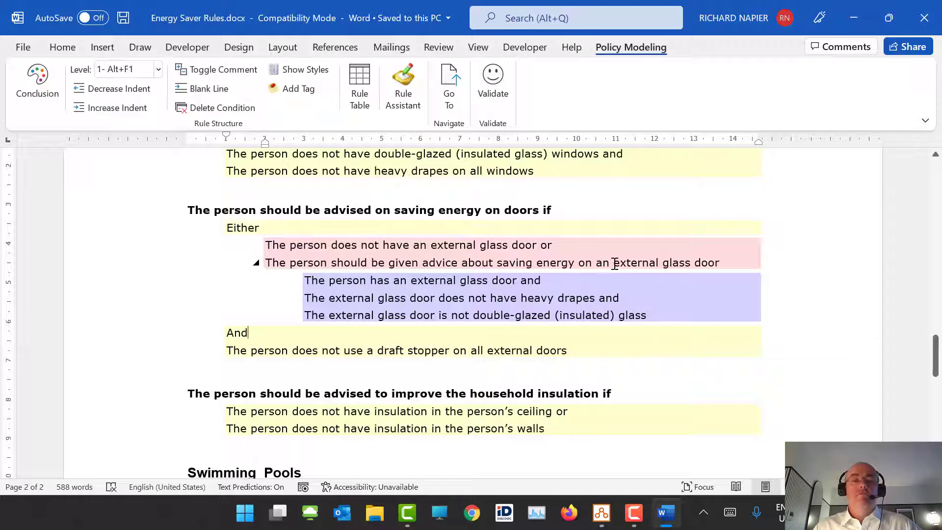
Review the rules in the Swimming Pools and Hot Water Systems sections.
scroll(617, 252, "down", 6)
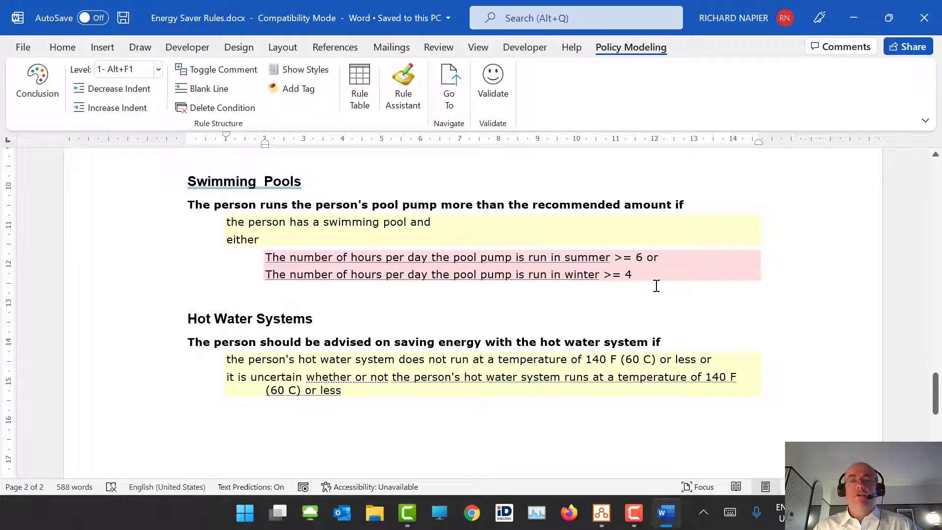
scroll(655, 269, "down", 4)
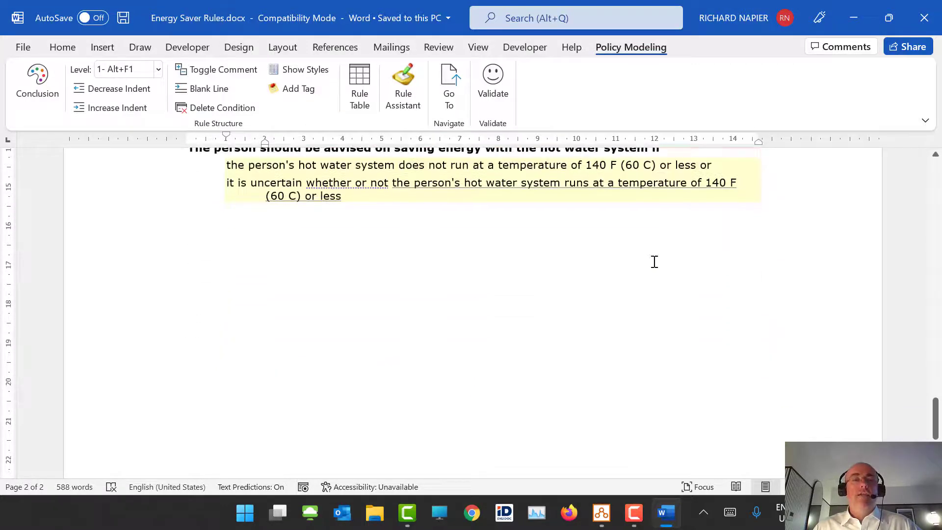
scroll(654, 261, "up", 6)
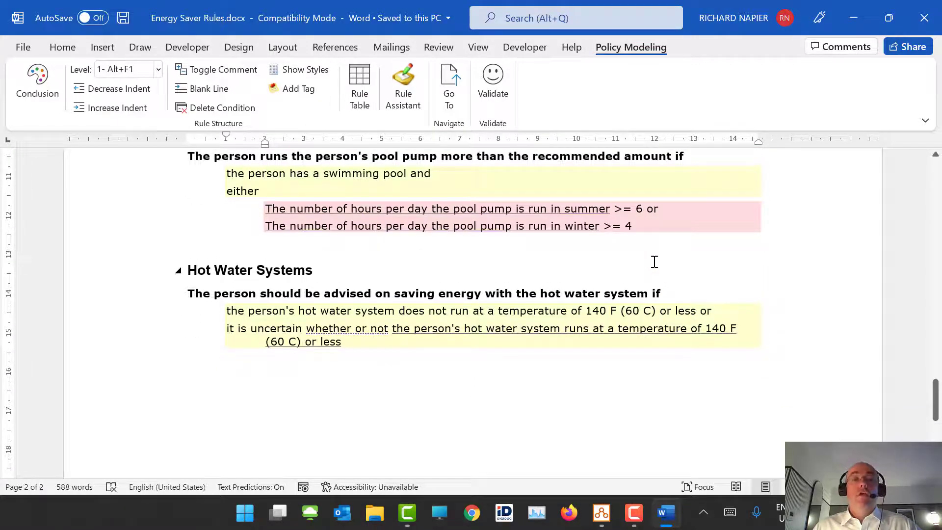
Highlight the windows rule's three conditions, the Insulation heading, and the windows rule through the start of the doors rule.
scroll(650, 265, "up", 6)
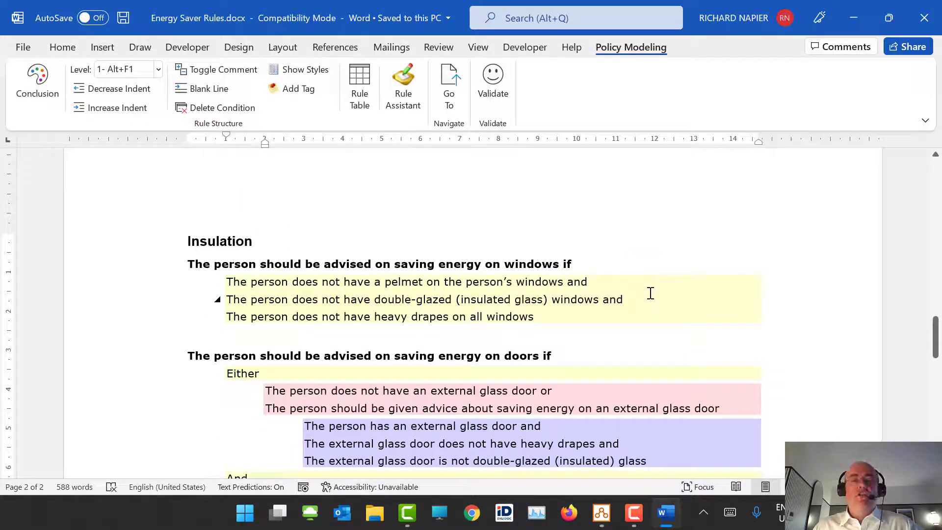
scroll(649, 297, "down", 1)
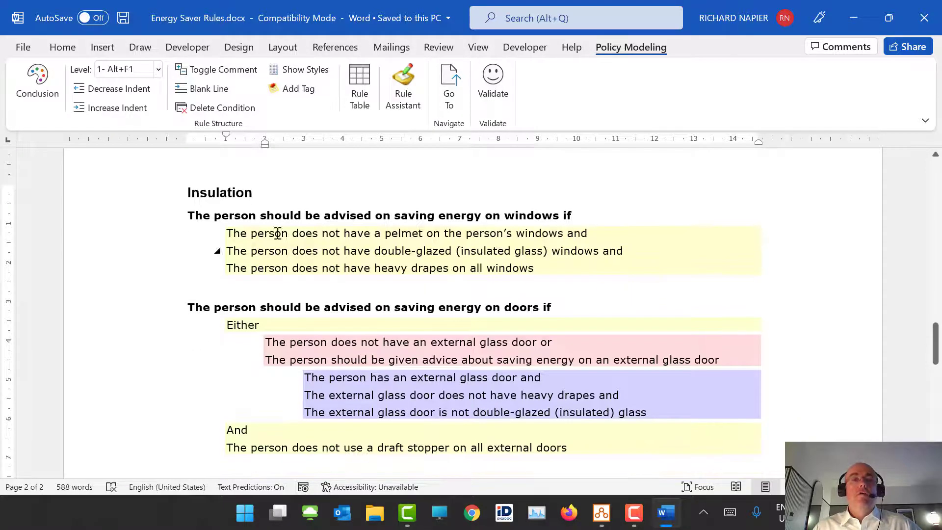
left_click_drag(109, 233, 110, 267)
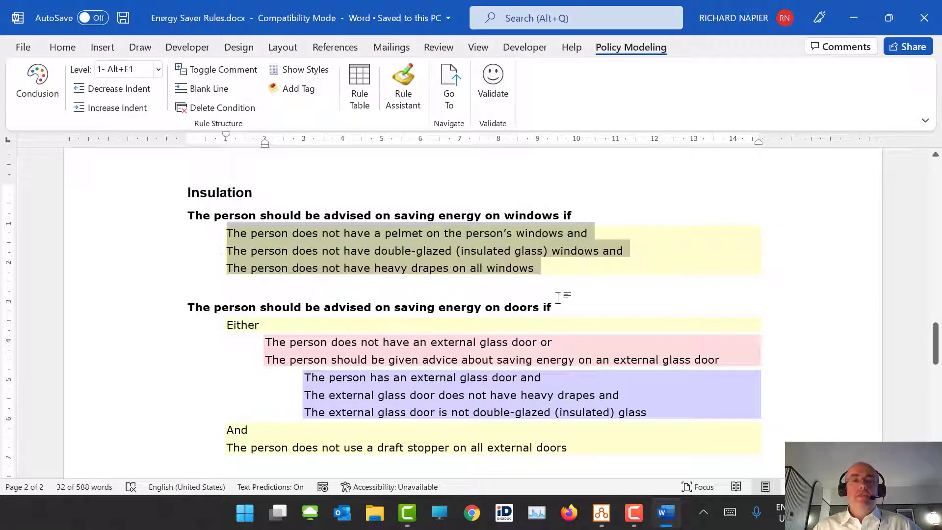
left_click(146, 196)
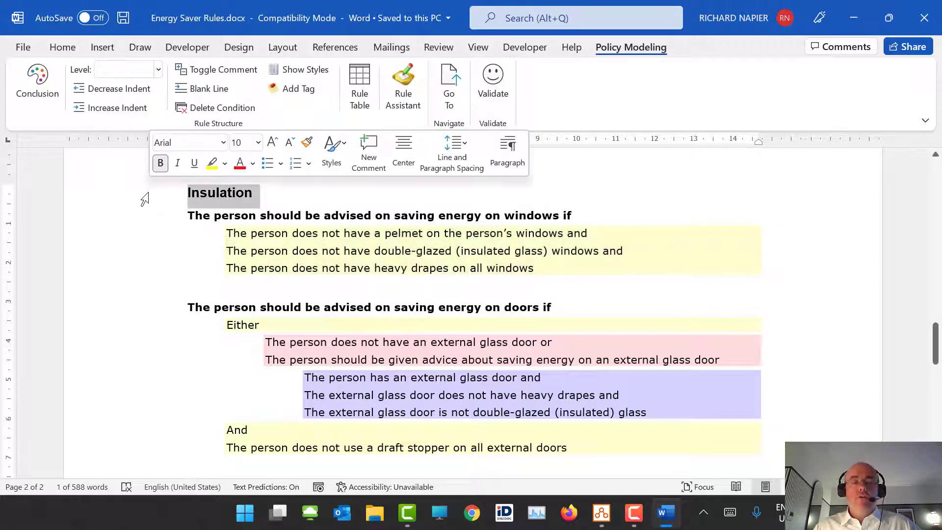
left_click_drag(147, 218, 153, 340)
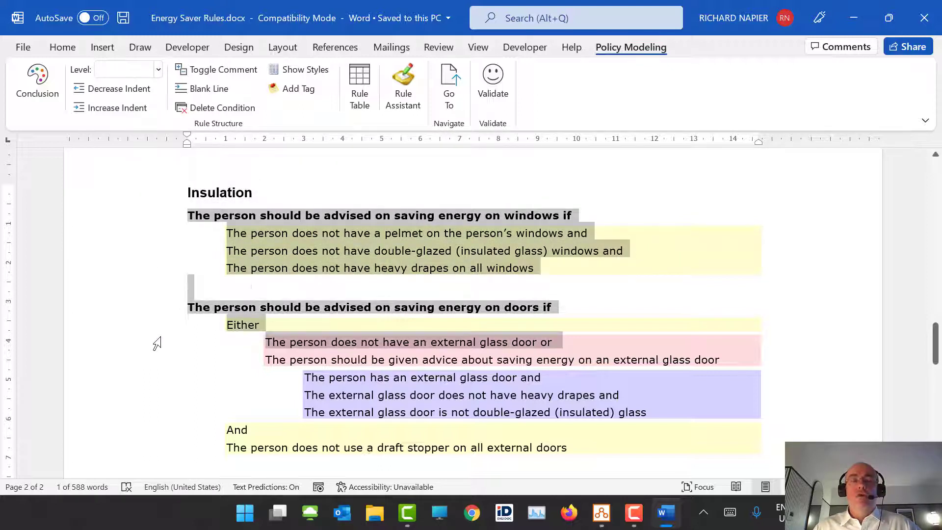
left_click(639, 291)
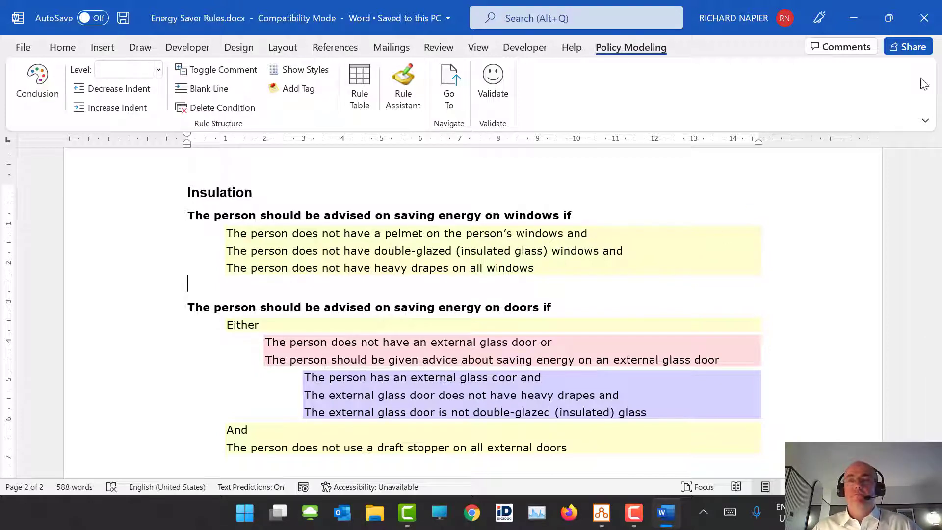
Close the Word rules document and look through the attribute list in the EnergySaver project's data.
left_click(924, 17)
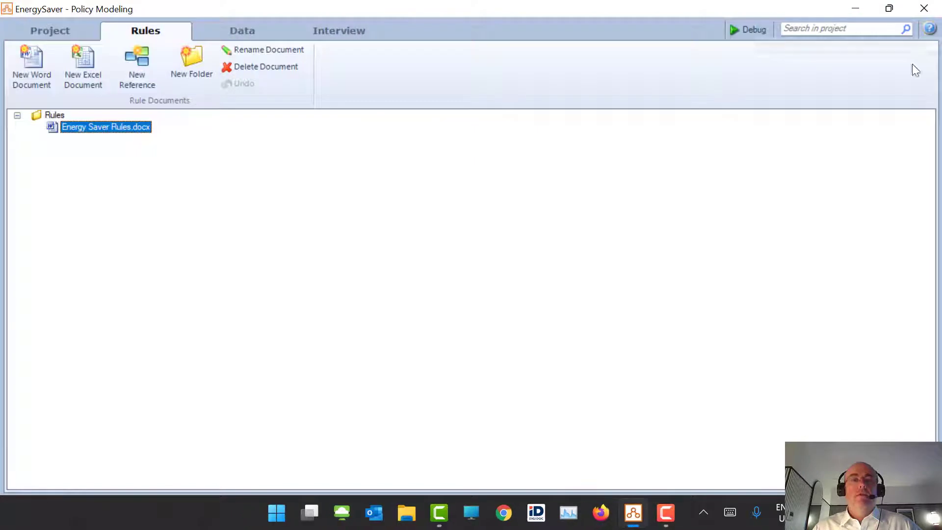
left_click(234, 31)
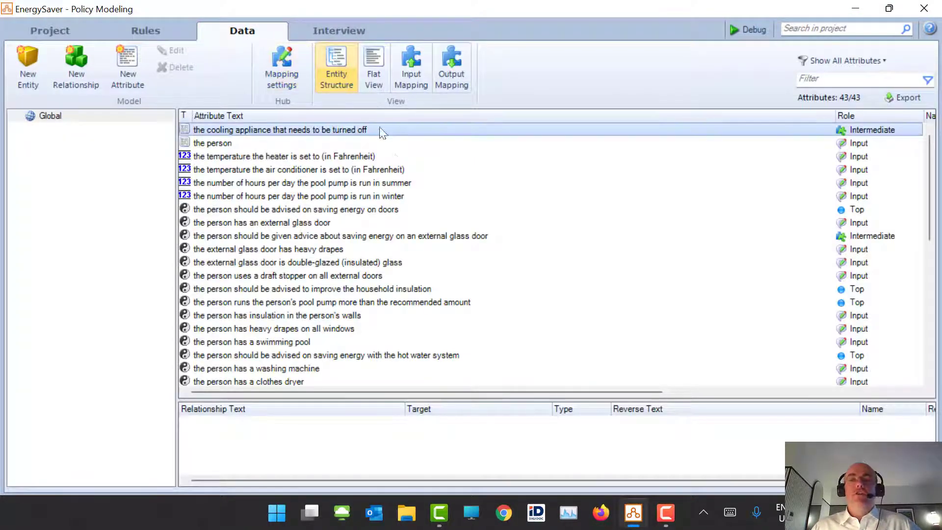
scroll(423, 215, "down", 4)
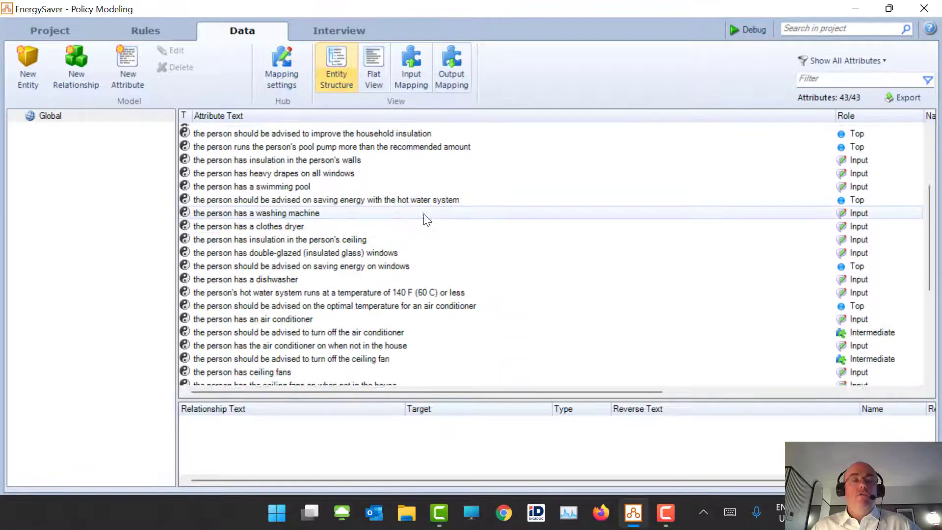
scroll(422, 216, "up", 4)
scroll(307, 211, "down", 8)
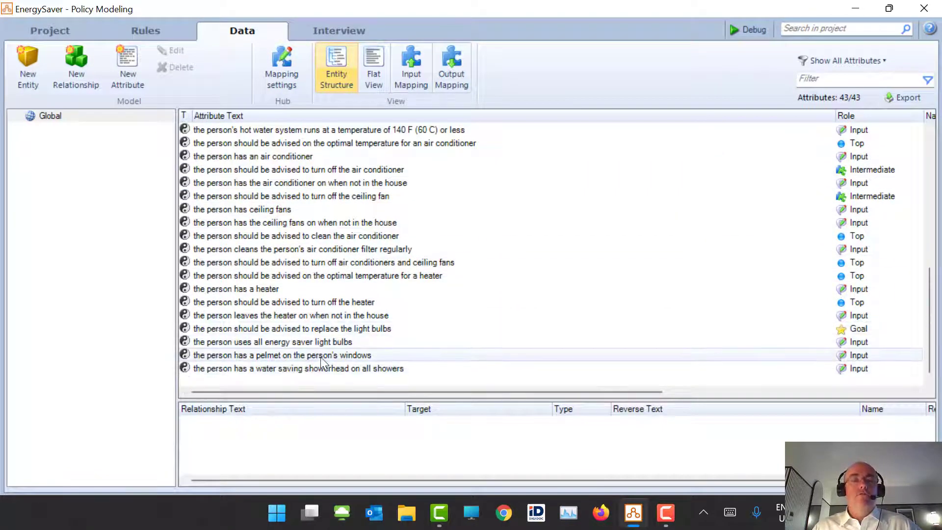
Inspect individual attributes and their roles, including those about ceiling fans, the dishwasher, the person and cleaning the air conditioner.
left_click(301, 288)
left_click(278, 207)
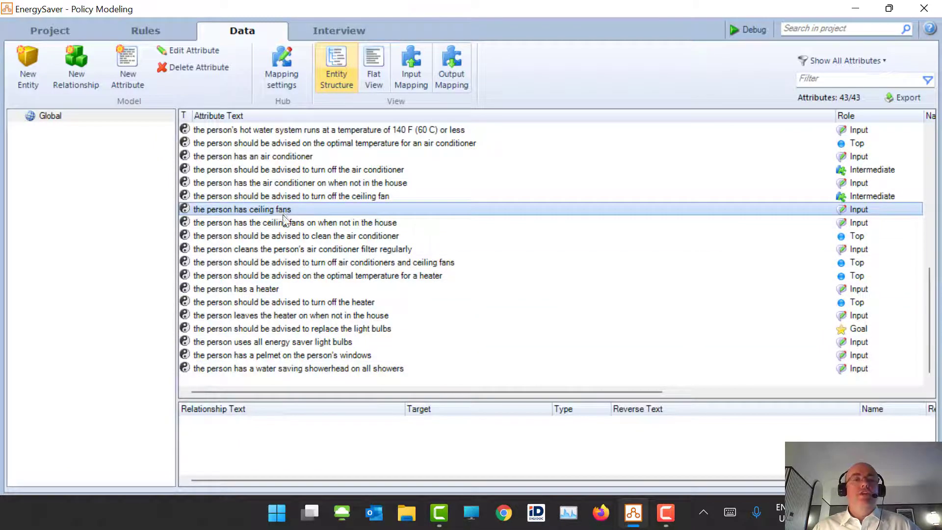
scroll(289, 211, "up", 3)
left_click(292, 237)
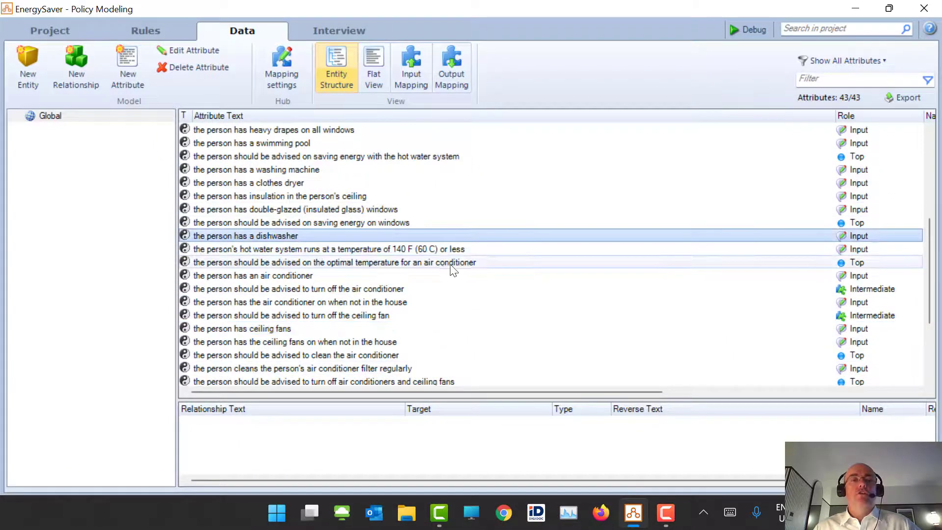
scroll(443, 268, "up", 5)
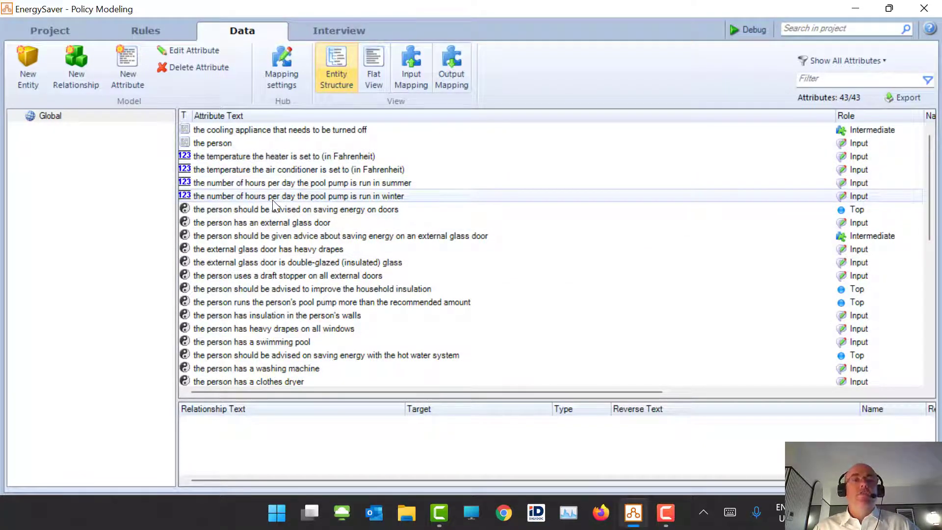
left_click(208, 146)
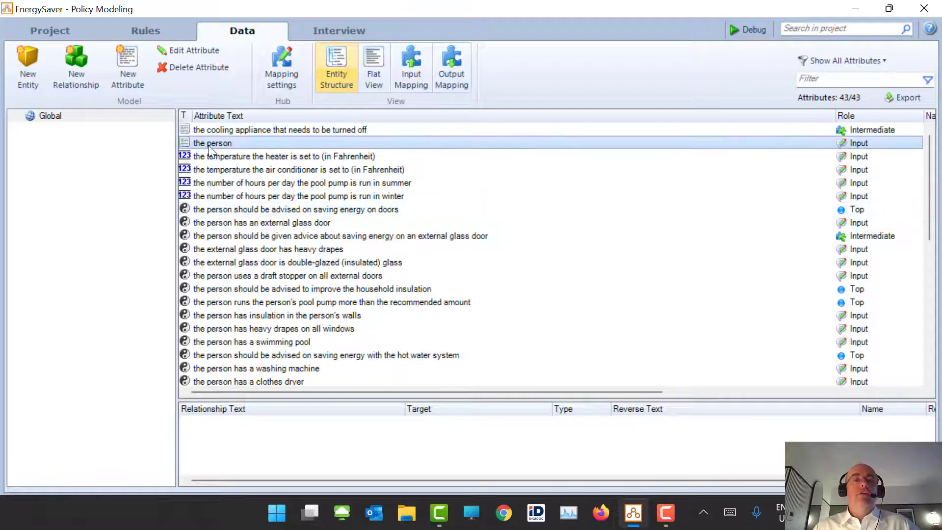
left_click(237, 131)
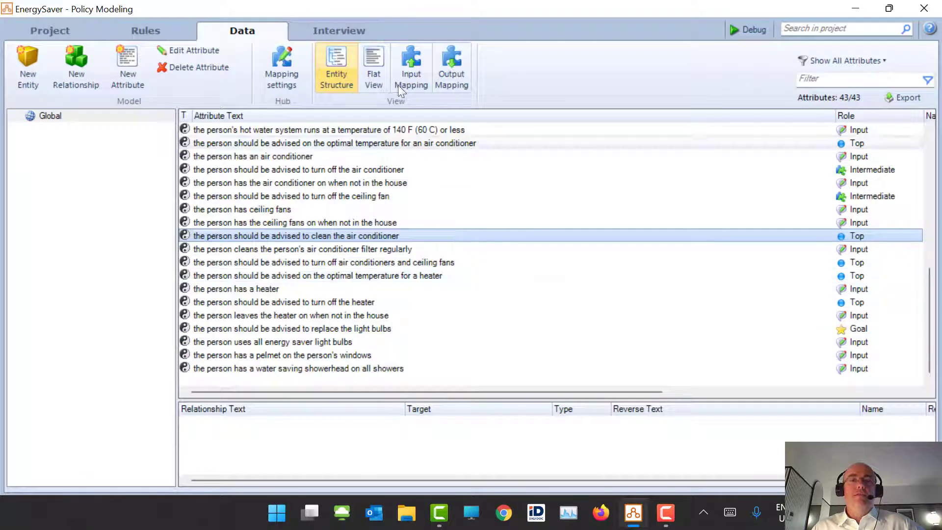
Open the project's interview, expand the Your Household Details stage, and examine its Lighting and Appliances screens.
left_click(343, 31)
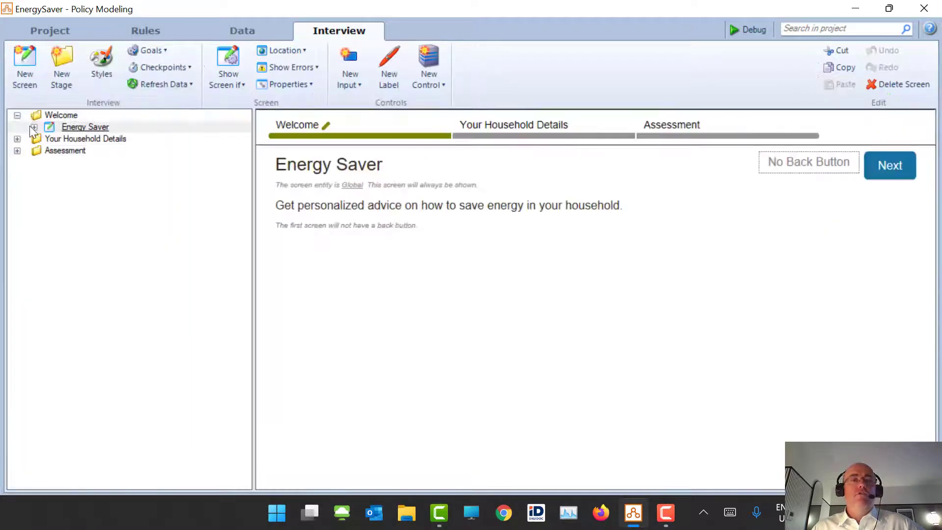
left_click(68, 138)
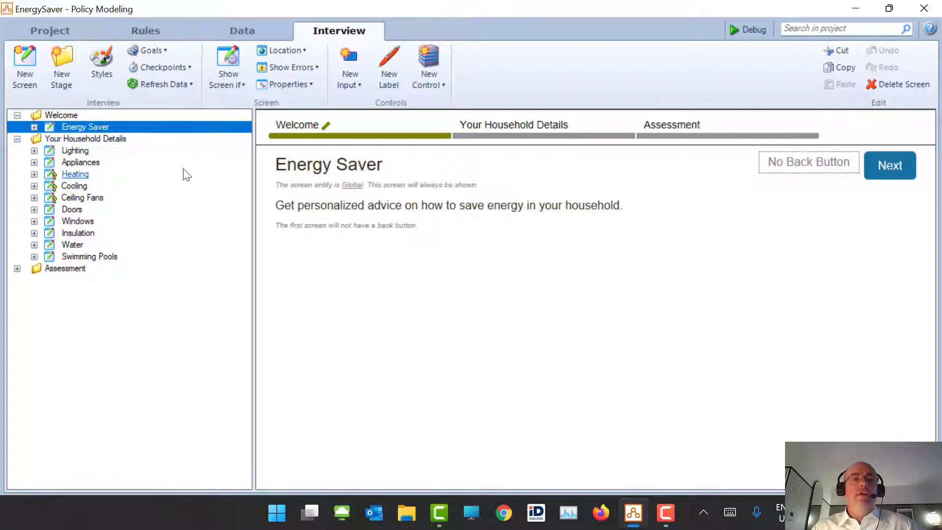
left_click(73, 152)
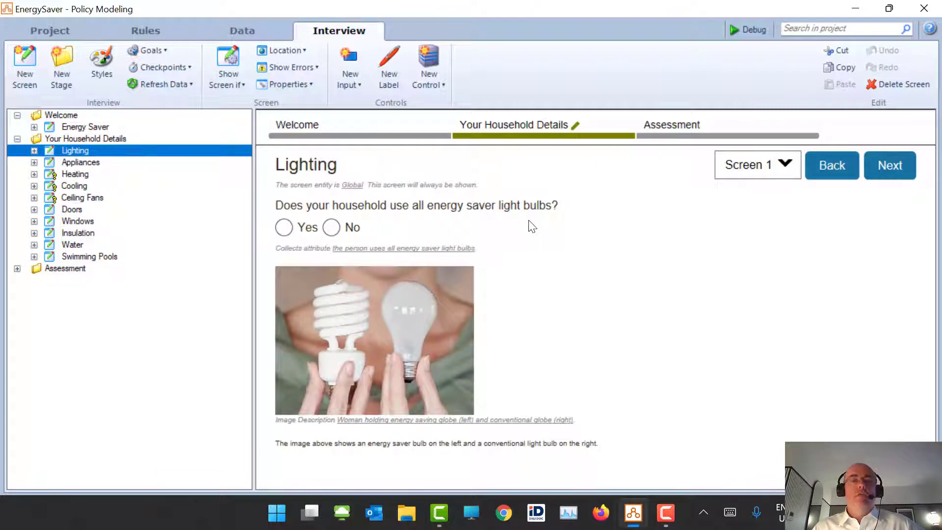
left_click(68, 163)
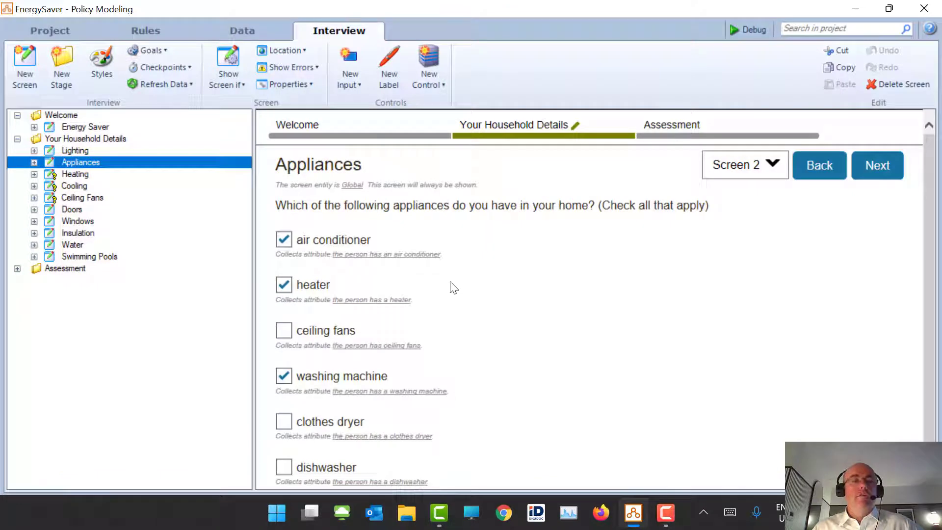
scroll(456, 312, "down", 1)
scroll(456, 312, "up", 1)
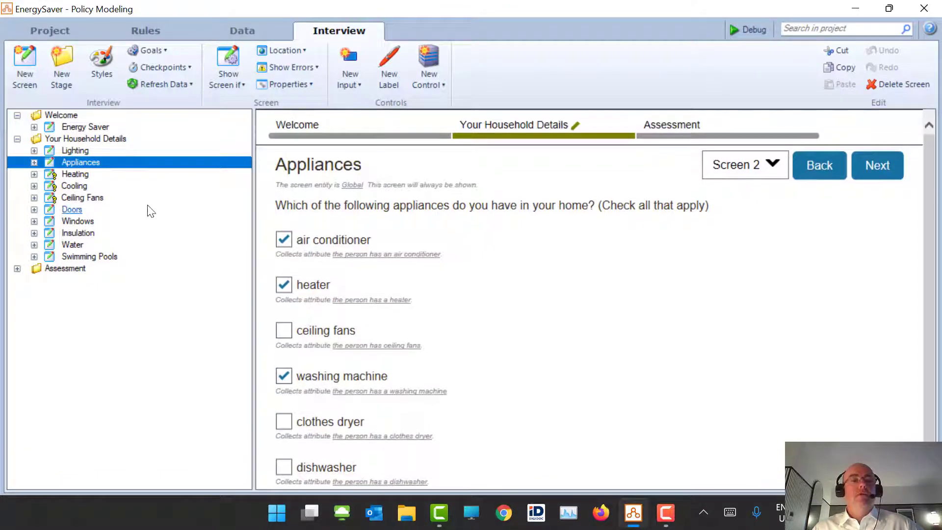
Examine the Heating screen and its display condition "the person has a heater", followed by the Cooling screen.
left_click(55, 177)
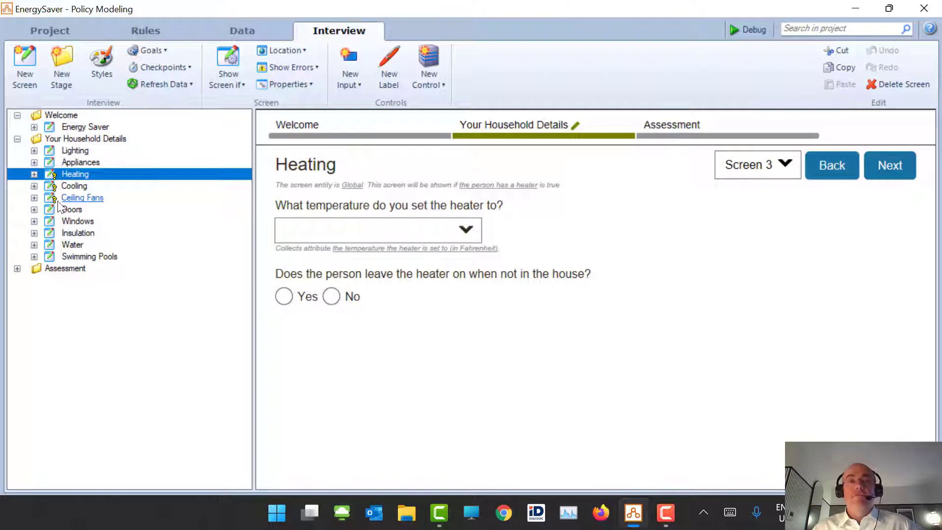
left_click(228, 86)
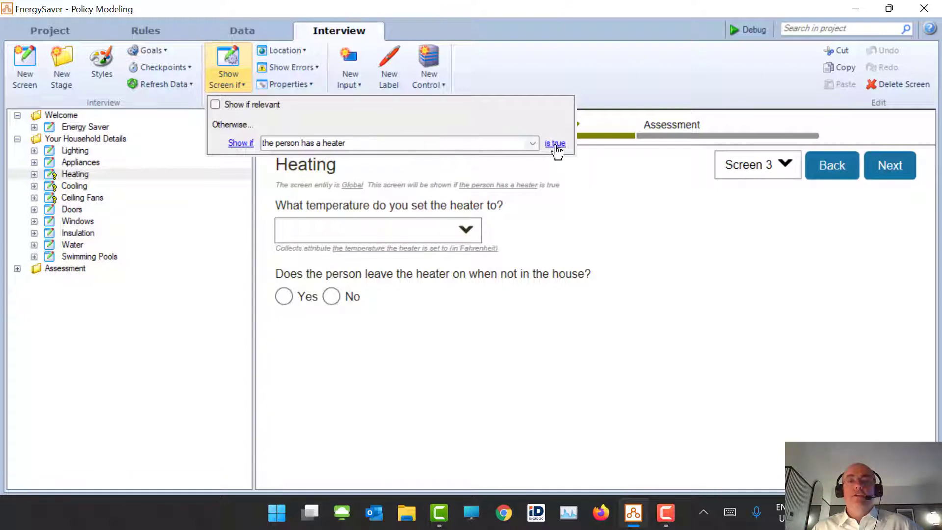
left_click(74, 184)
left_click(74, 185)
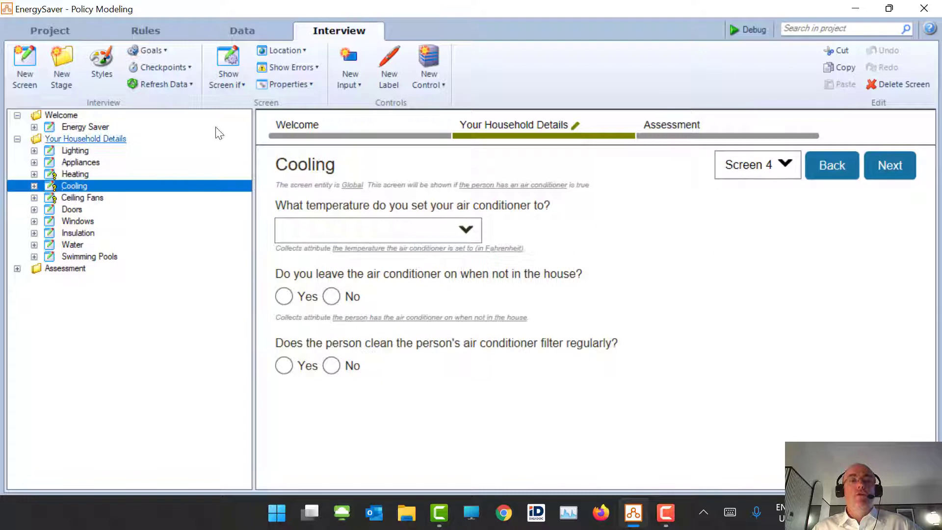
Examine the Ceiling Fans screen of the Your Household Details stage and its display condition "the person has ceiling fans".
left_click(237, 84)
left_click(72, 207)
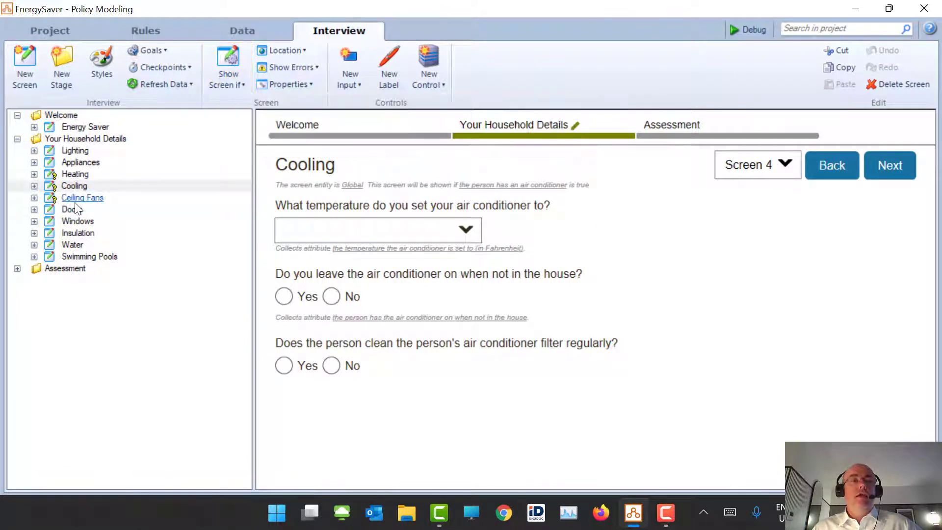
left_click(77, 198)
left_click(231, 77)
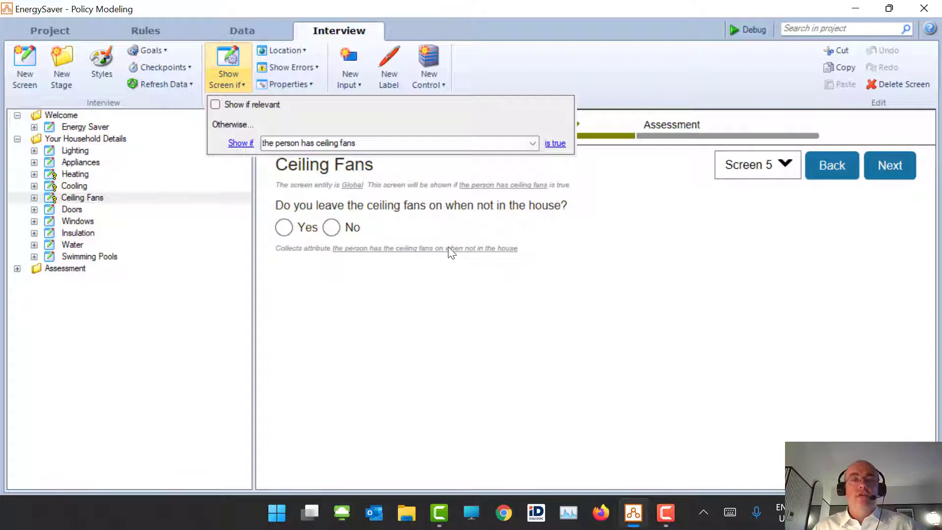
left_click(447, 283)
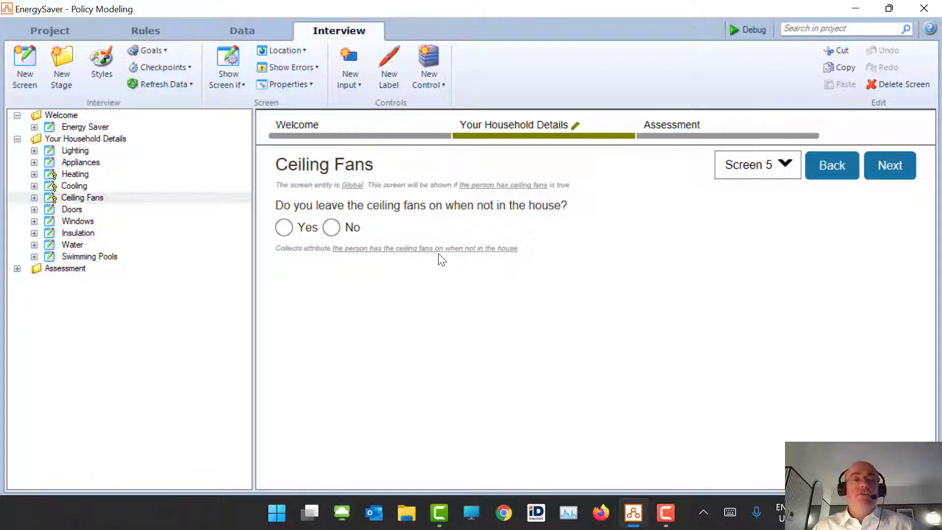
Examine the Doors screen and the display condition of its heavy drapes question, followed by the Swimming Pools screen.
left_click(68, 209)
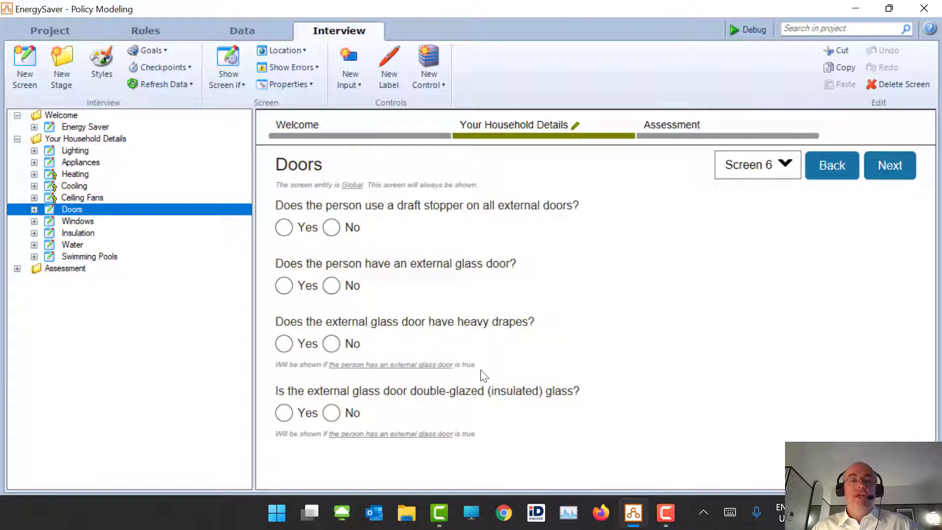
left_click(500, 332)
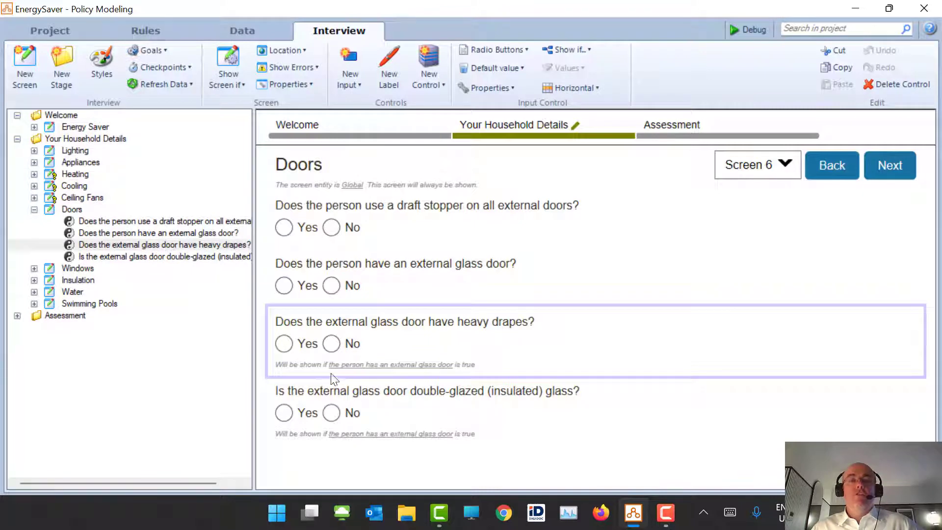
left_click(588, 46)
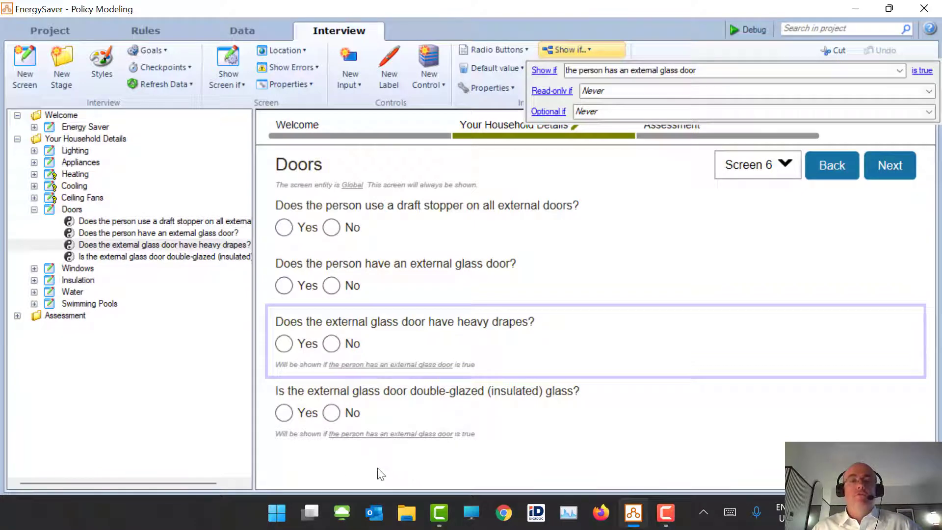
left_click(83, 304)
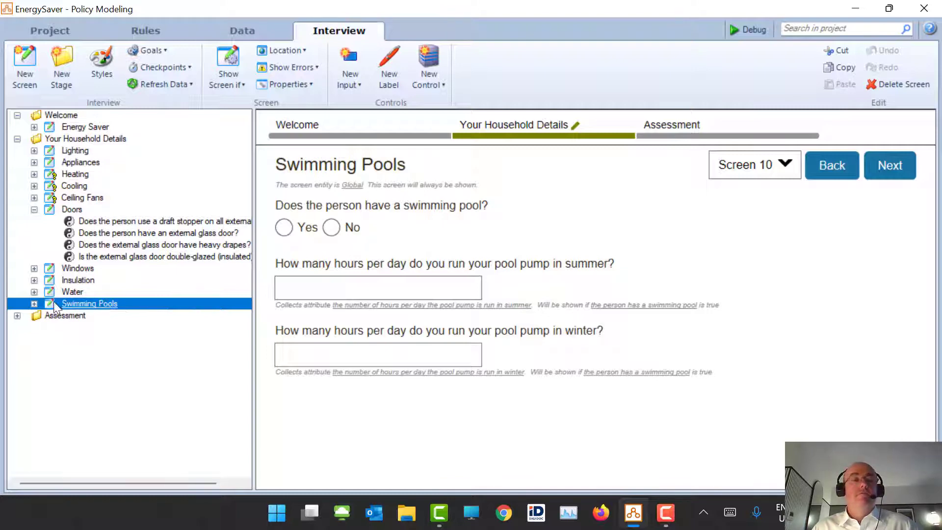
Expand the Assessment stage and read through the Advice screen's labels and their display conditions, including Saving on Heating.
left_click(17, 315)
left_click(69, 328)
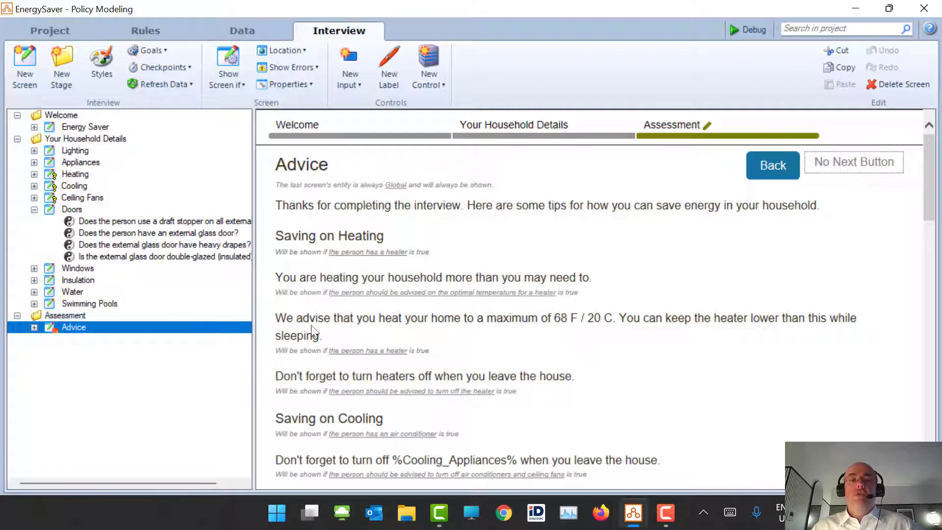
left_click(381, 245)
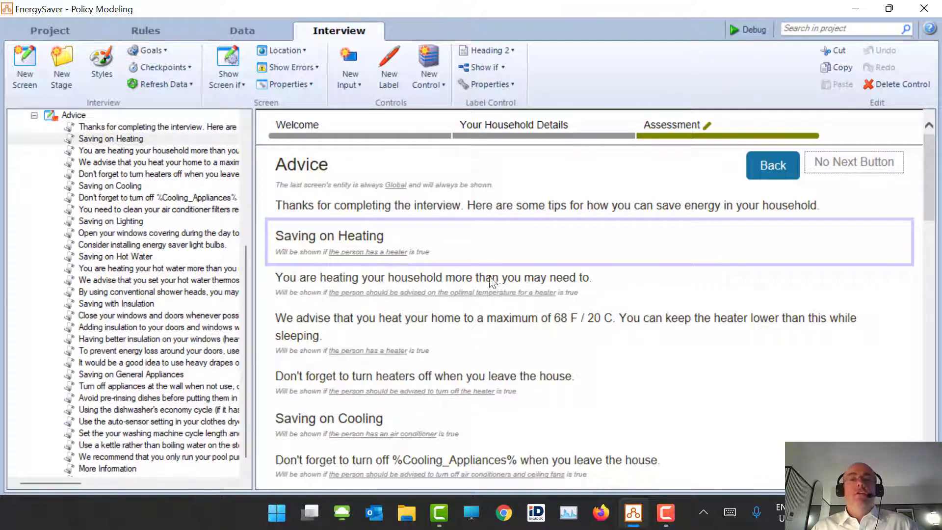
scroll(428, 272, "down", 10)
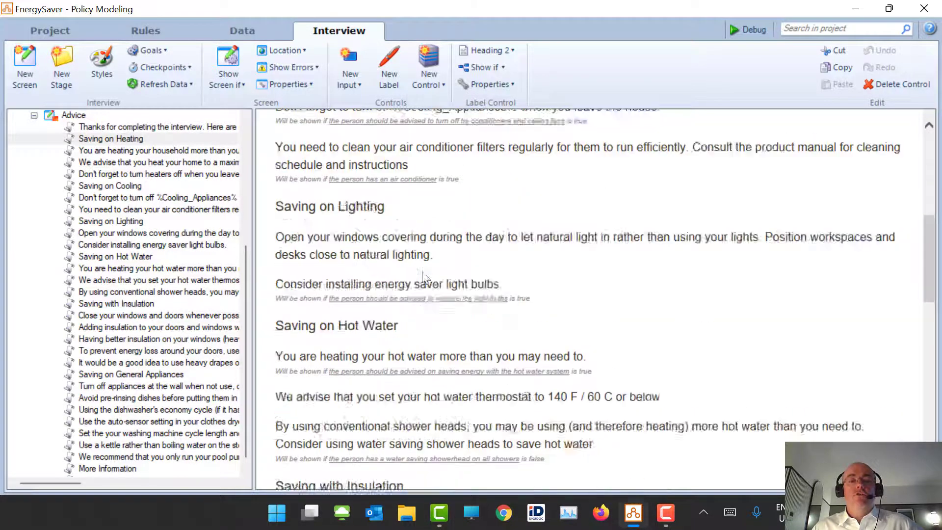
scroll(425, 277, "down", 9)
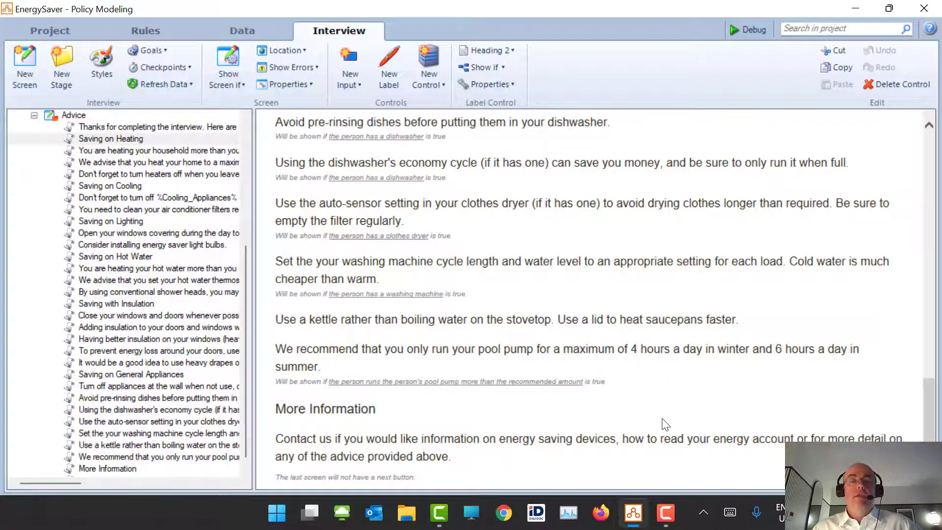
scroll(655, 417, "up", 15)
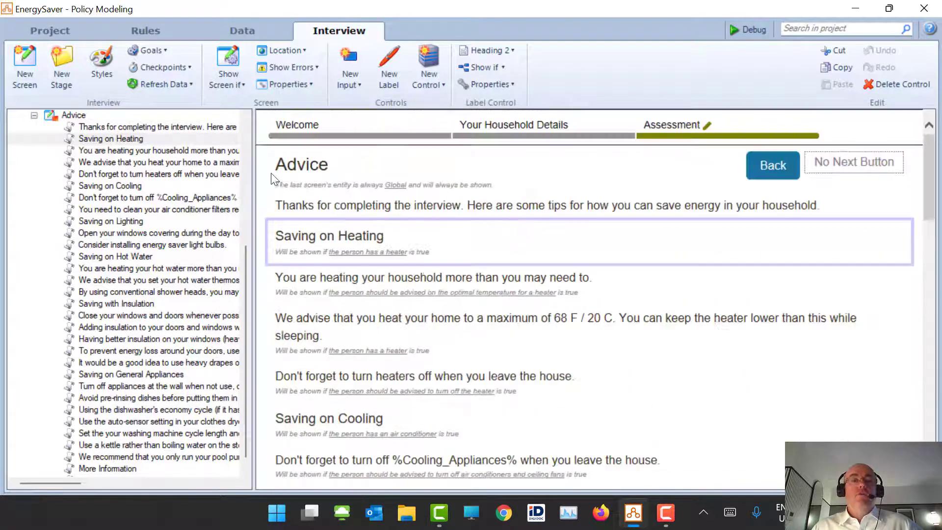
Revisit the Swimming Pools and Heating screens in the Your Household Details stage.
left_click_drag(245, 248, 245, 125)
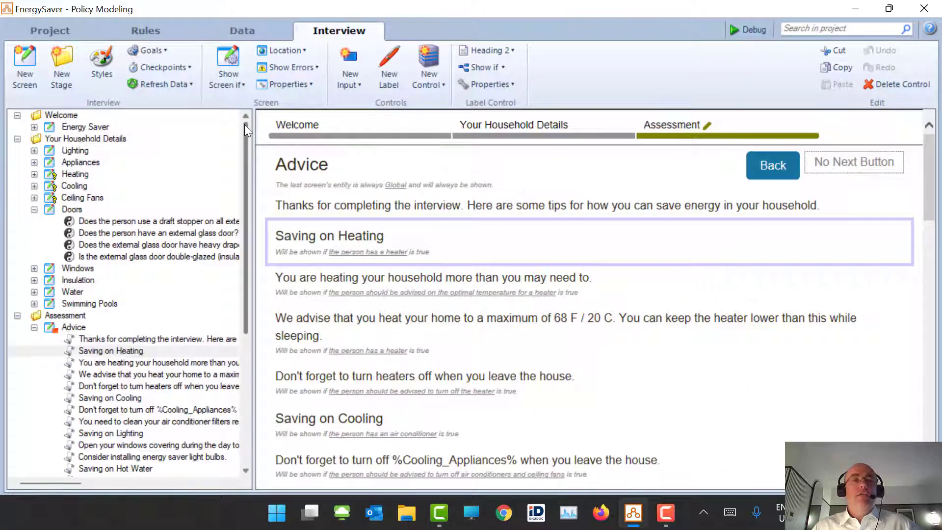
left_click(93, 303)
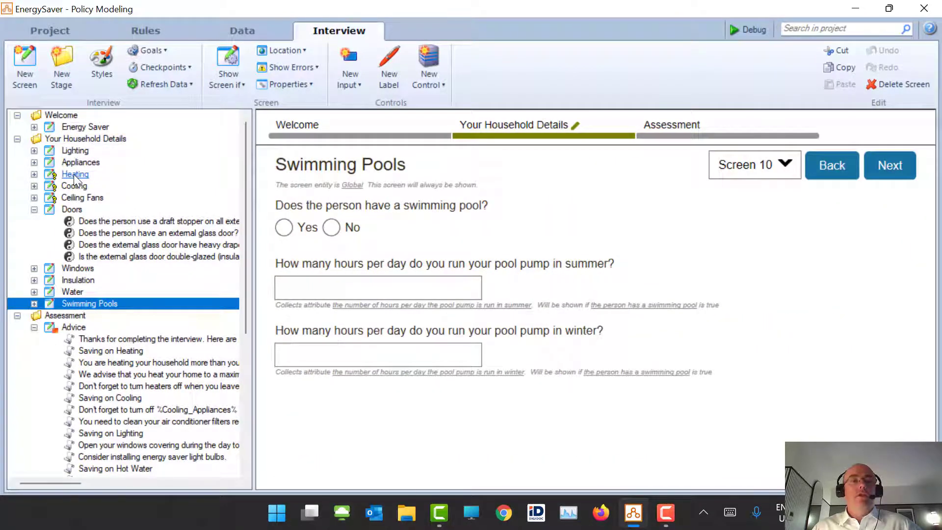
left_click(74, 176)
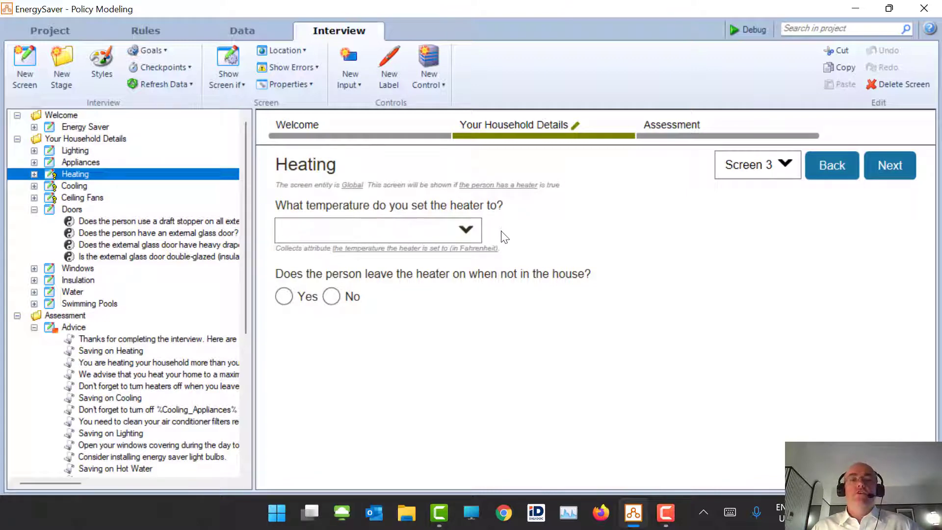
Try the Radio, Text and Slider input styles on the heater temperature question, and return it to Drop Down.
left_click(466, 232)
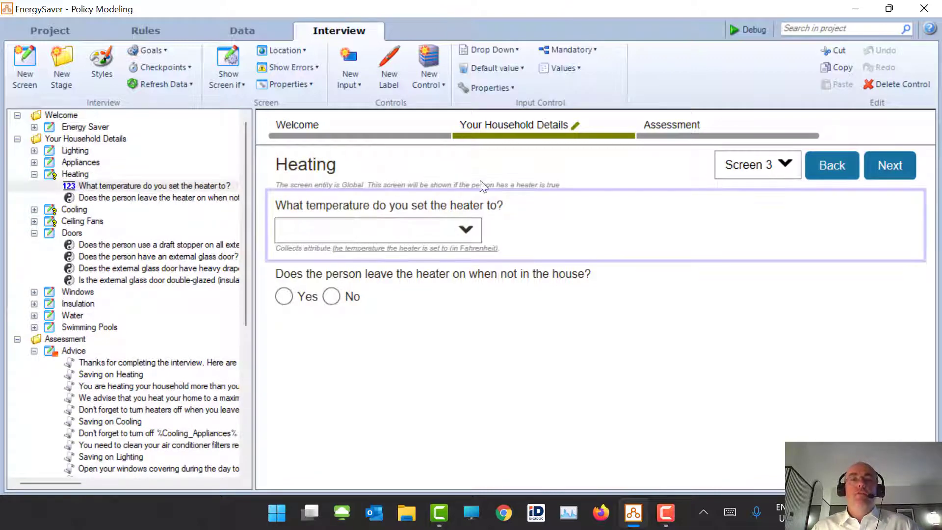
left_click(492, 49)
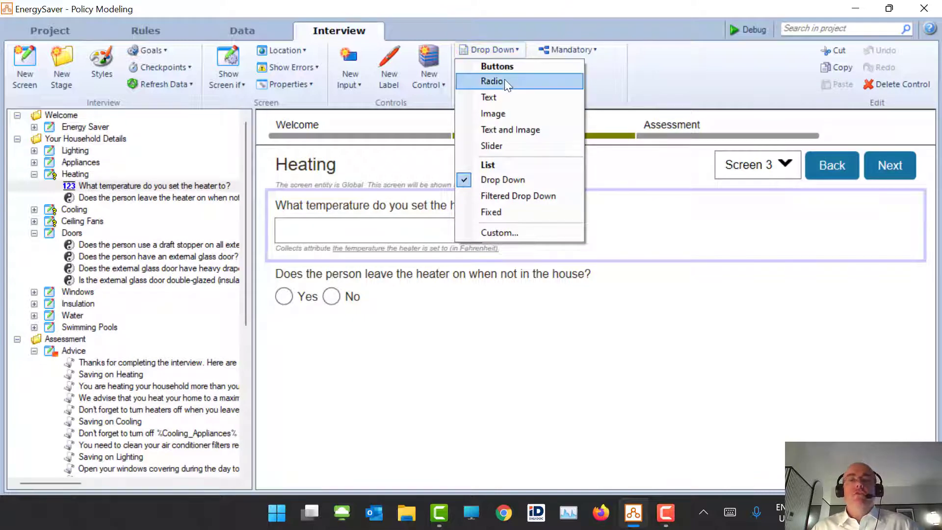
left_click(504, 80)
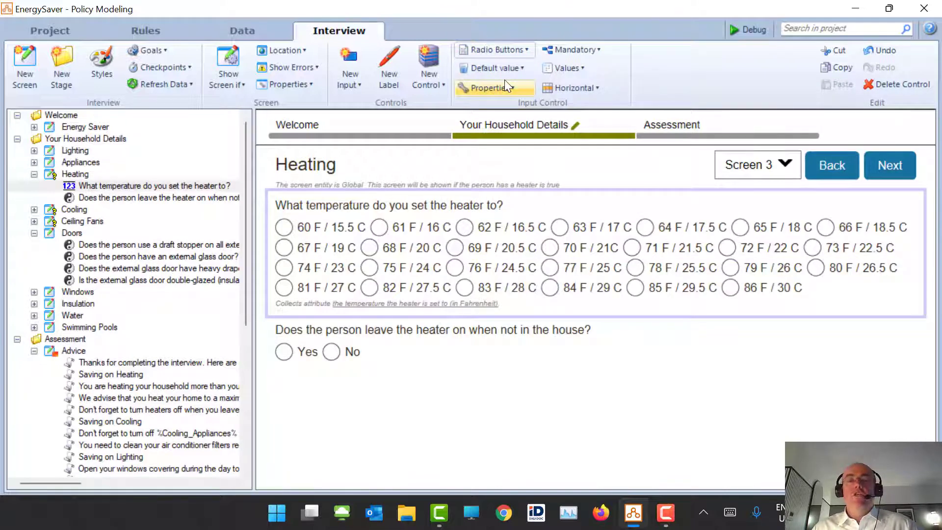
left_click(490, 50)
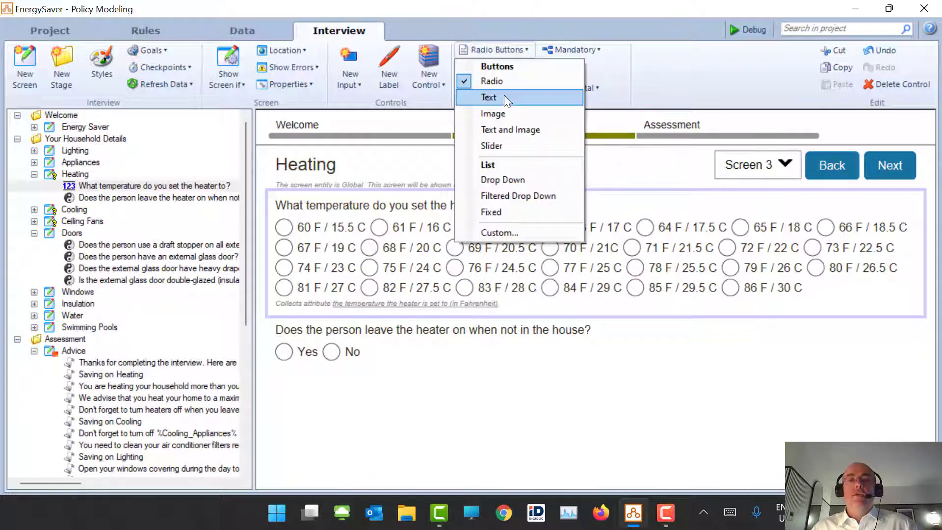
left_click(504, 96)
left_click(493, 47)
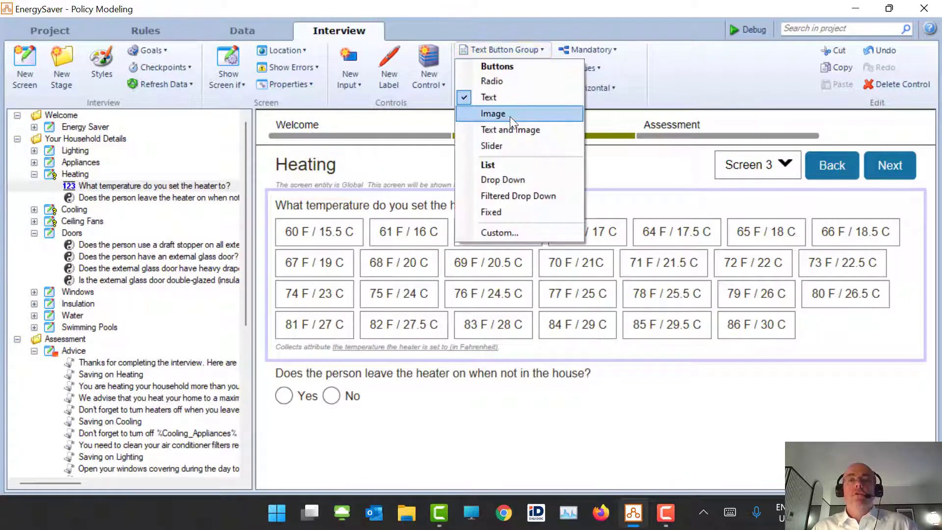
left_click(513, 147)
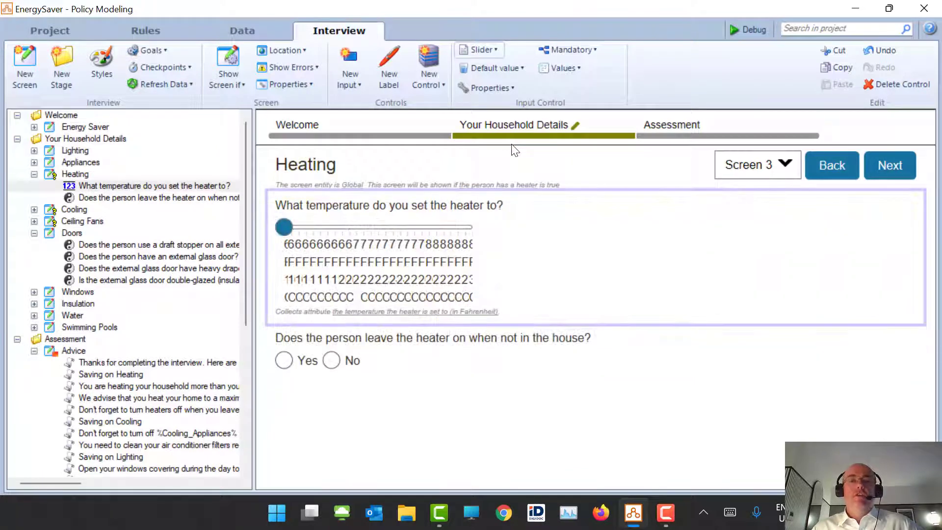
left_click(483, 50)
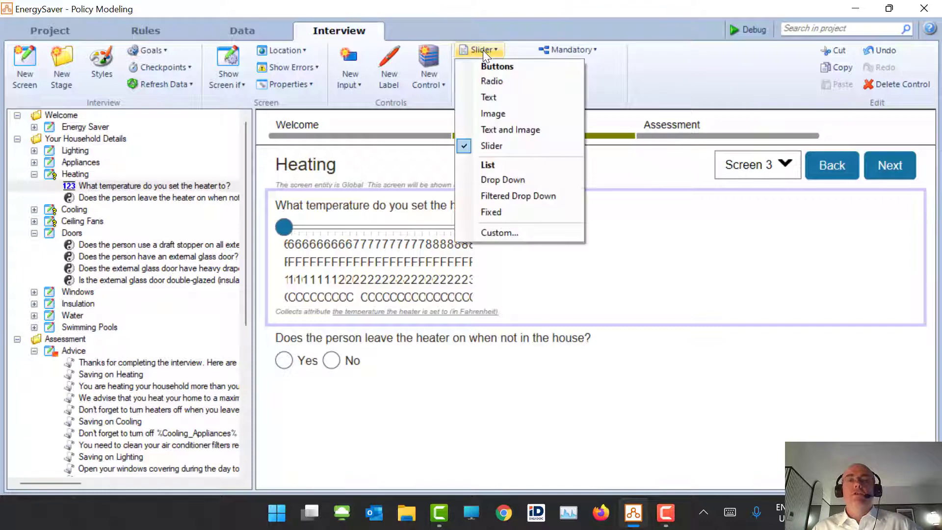
left_click(509, 179)
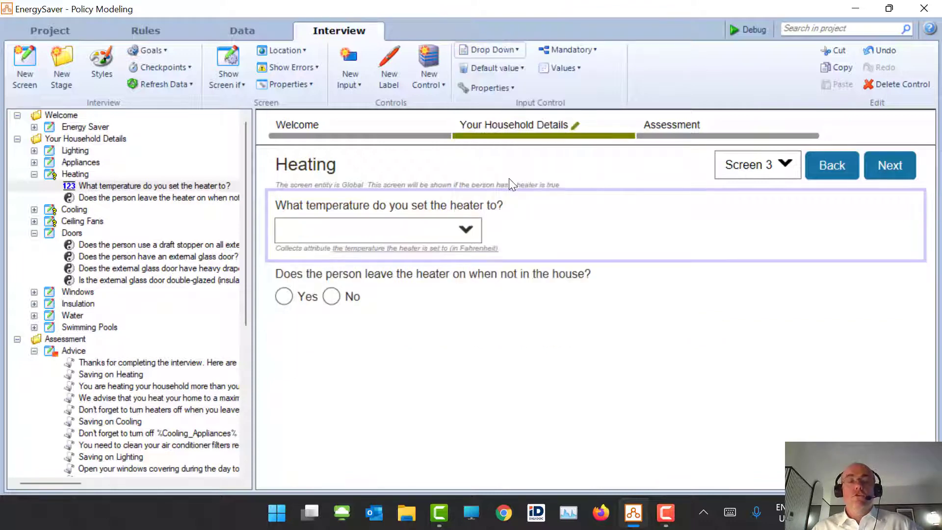
Examine the visibility settings of the heater temperature question's values, including the condition choices for 62 F / 16.5 C.
left_click(564, 73)
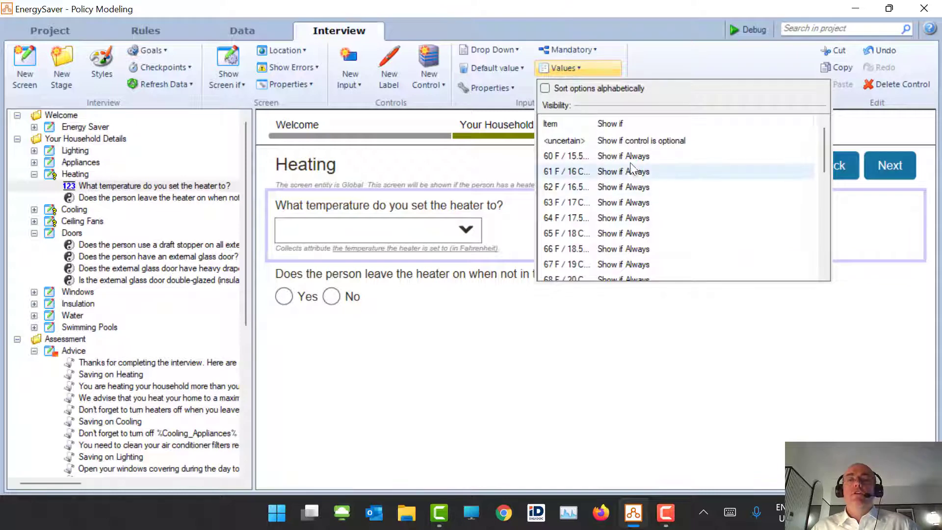
left_click_drag(595, 122, 663, 122)
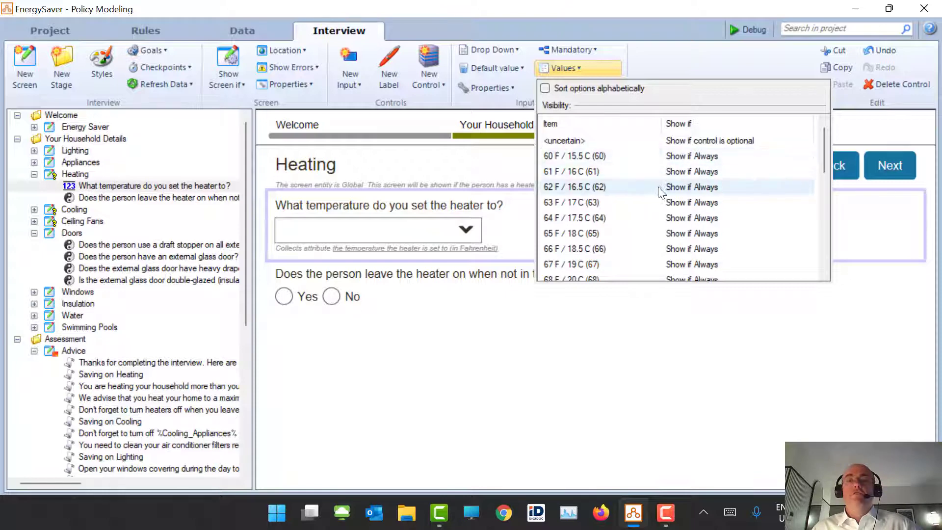
left_click(701, 187)
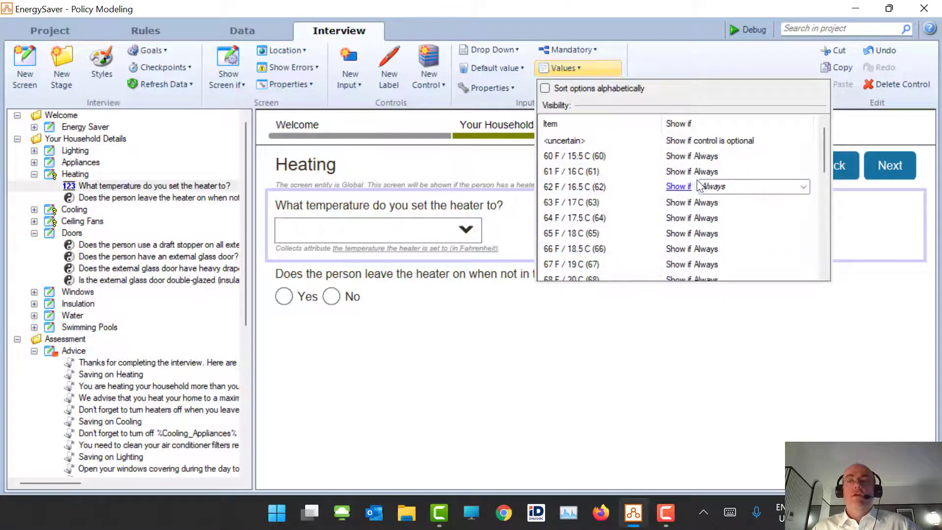
left_click(803, 188)
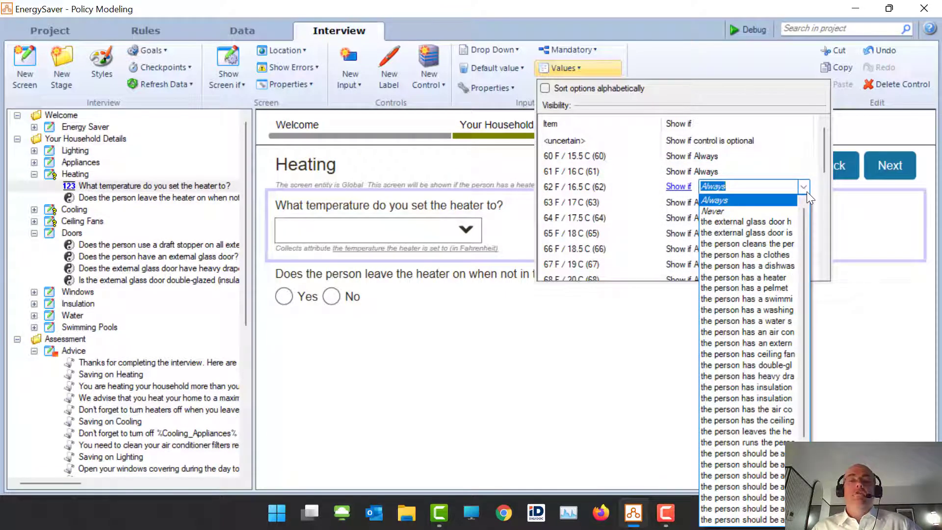
left_click(682, 93)
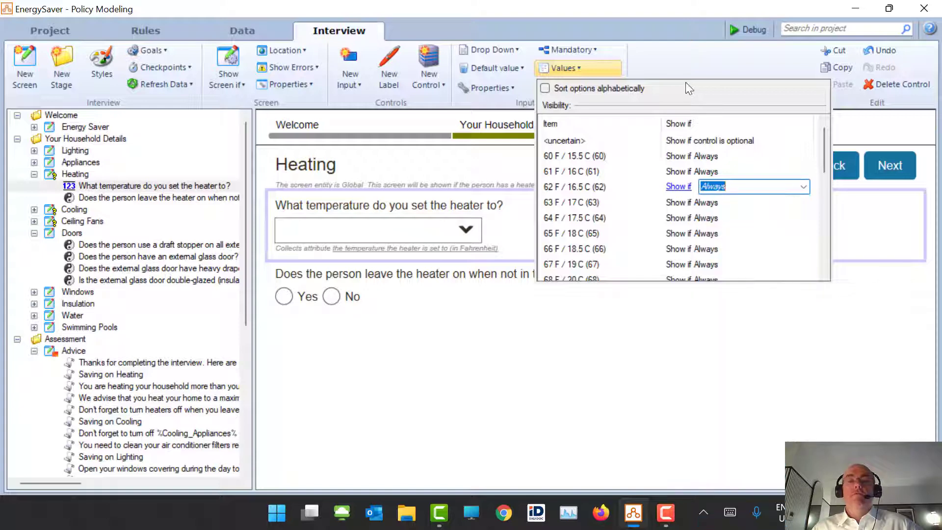
Open the project's value lists and inspect the values and display texts of the Temperature list.
left_click(59, 36)
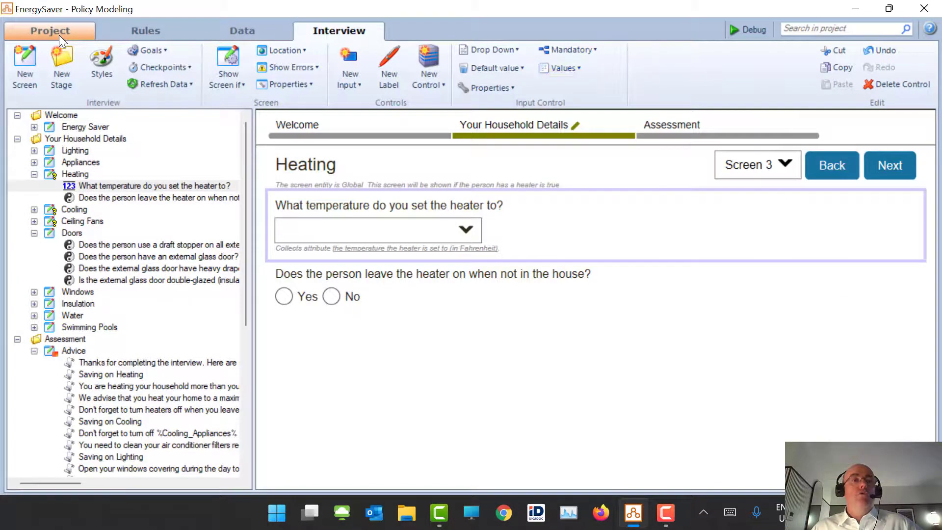
left_click(59, 37)
left_click(43, 192)
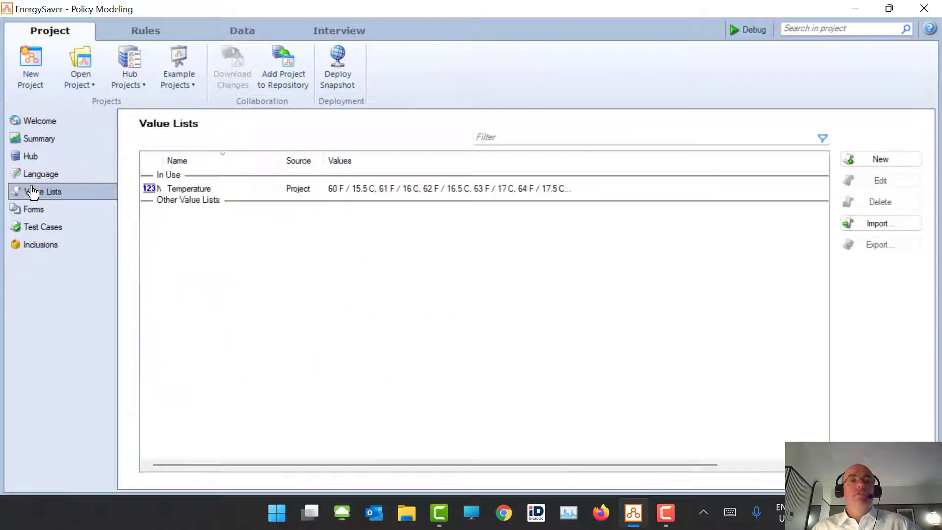
double_click(230, 192)
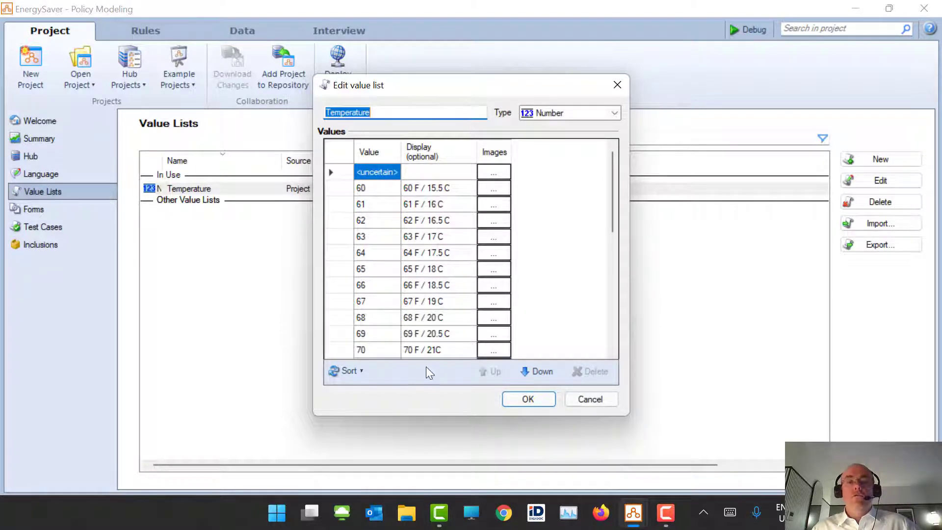
left_click(519, 396)
Create a global attribute "the temperature of the television" that uses the Temperature value list as its type.
left_click(249, 29)
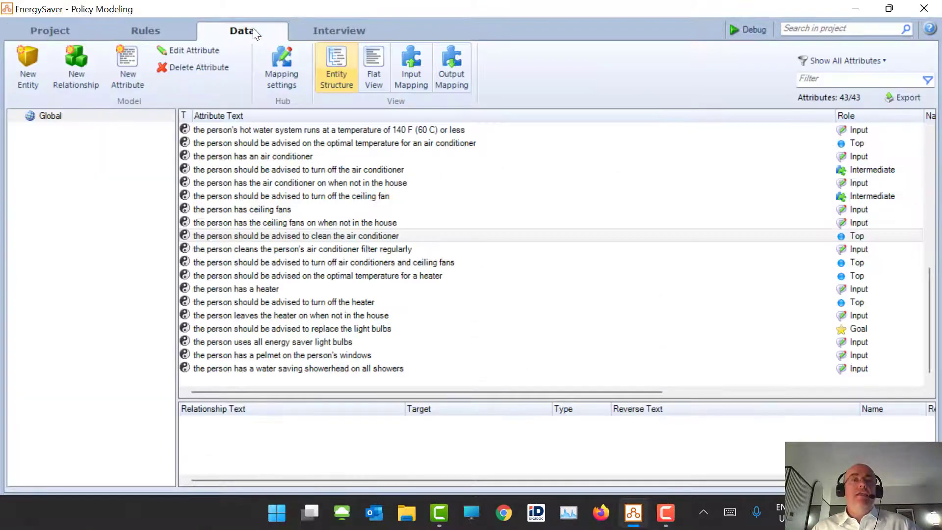
left_click(130, 58)
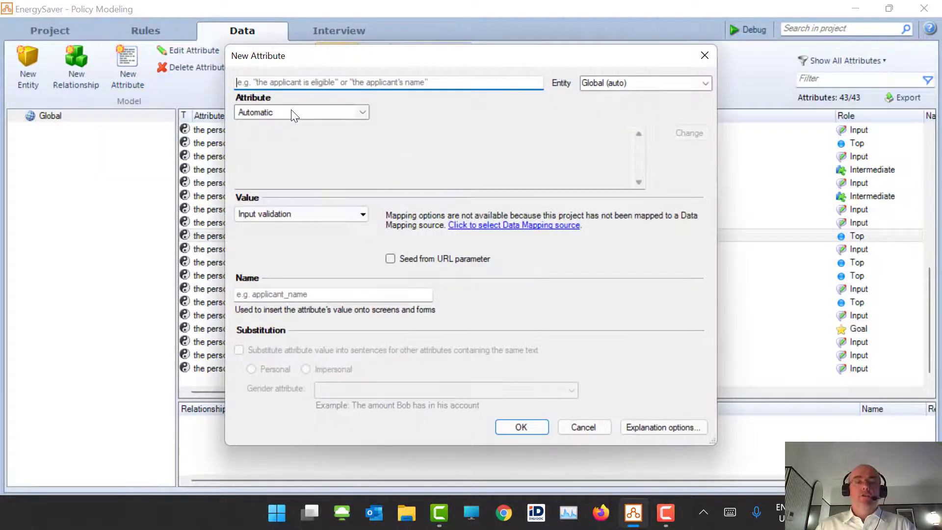
type("t")
key("BackSpace")
type("the te")
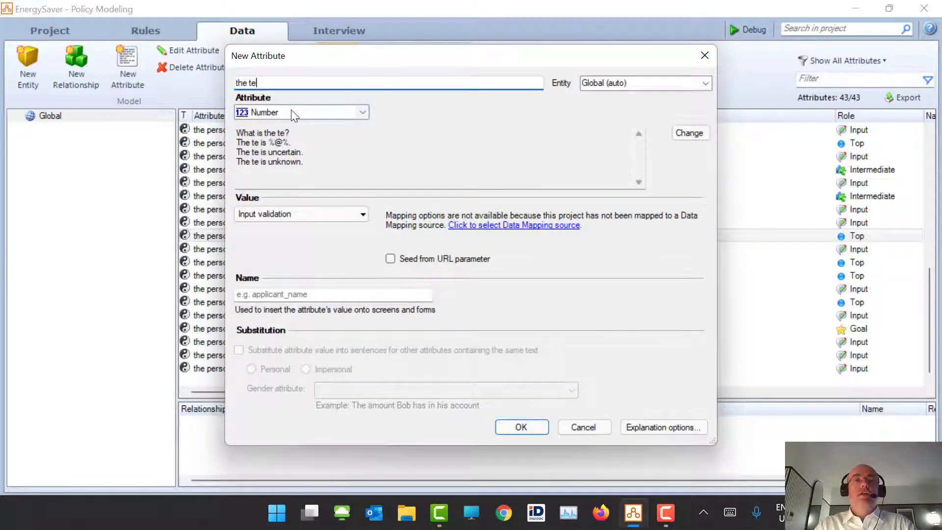
type("mperat")
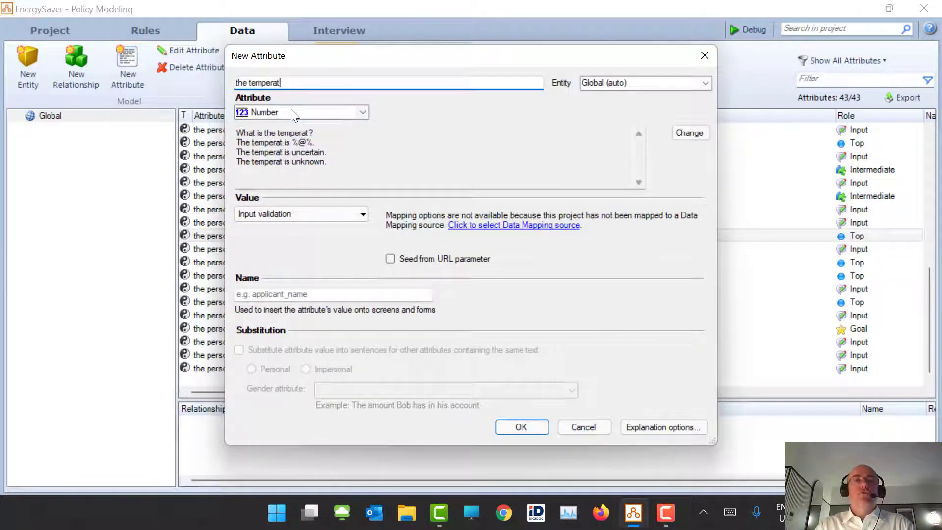
type("ure of the television")
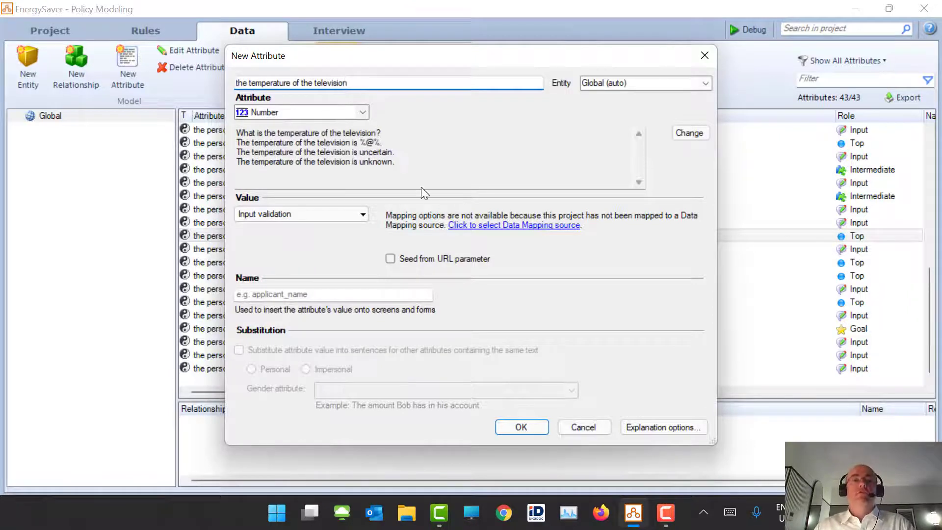
left_click(363, 112)
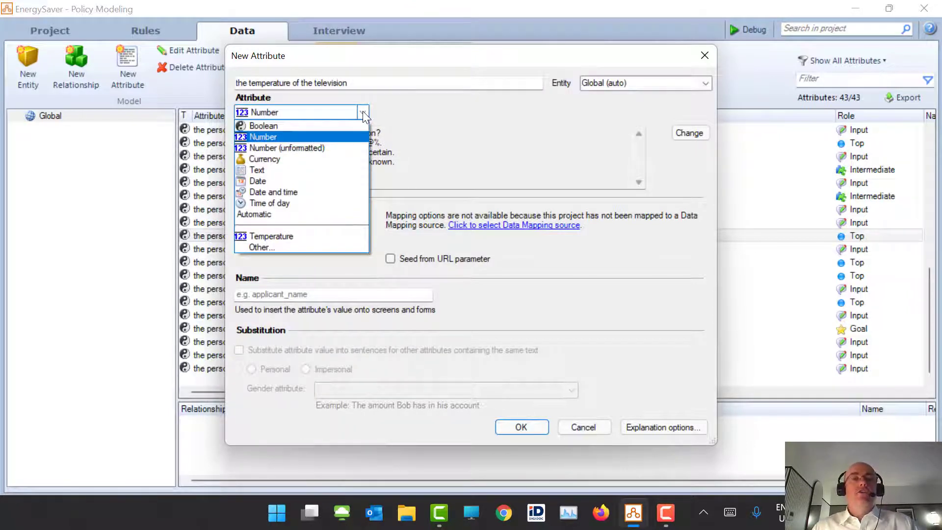
left_click(286, 237)
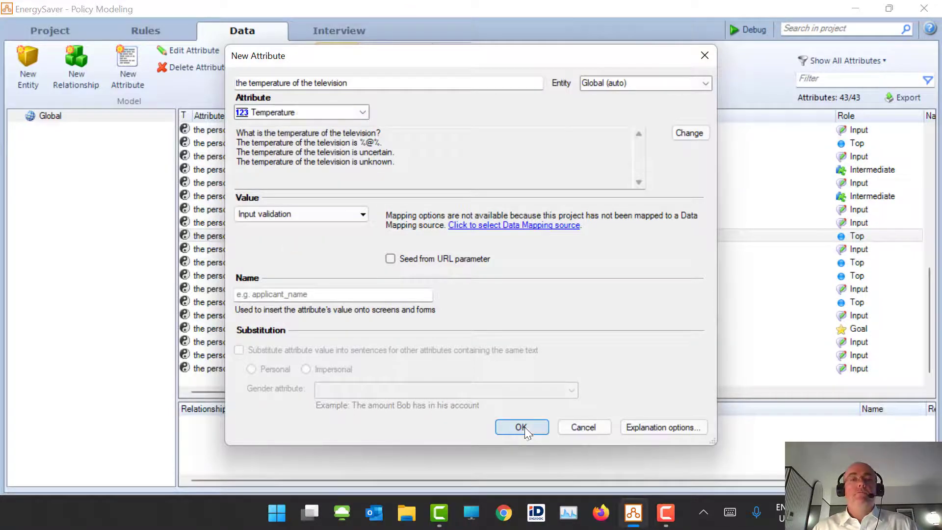
left_click(524, 427)
Add an interview screen named Television after Swimming Pools in the Your Household Details stage.
left_click(351, 28)
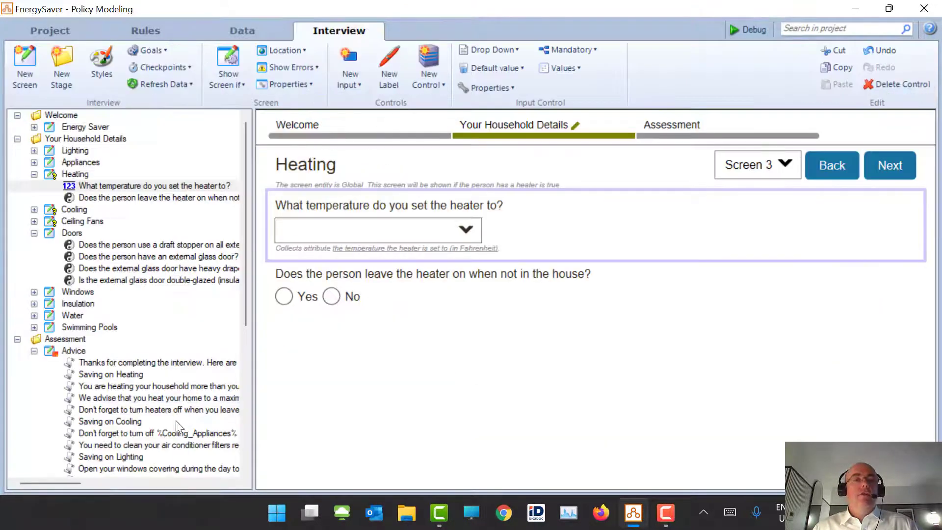
left_click(34, 350)
left_click(57, 326)
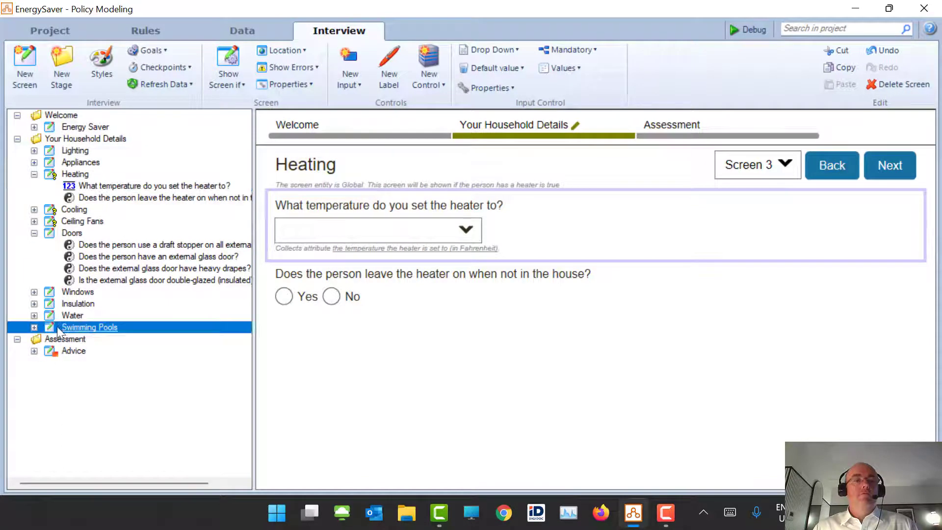
left_click(17, 52)
left_click(316, 170)
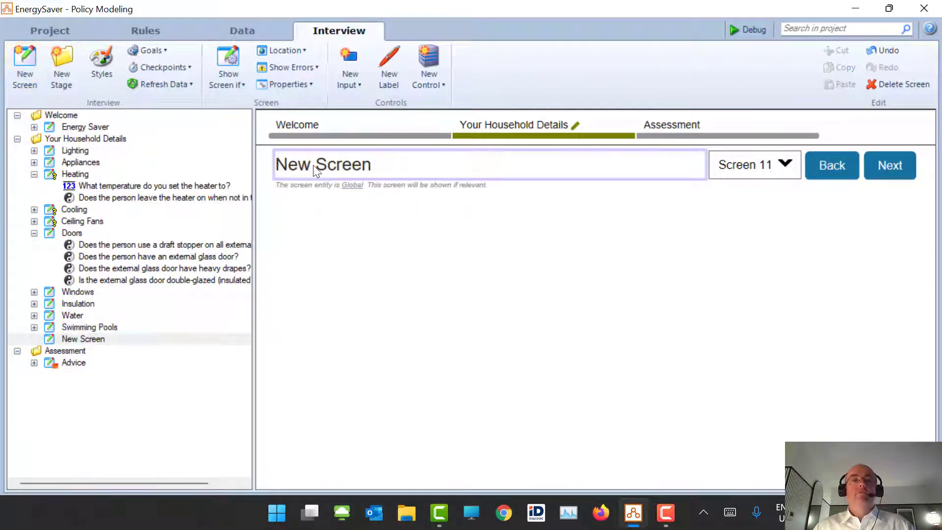
key("ctrl+a")
type("Televisio")
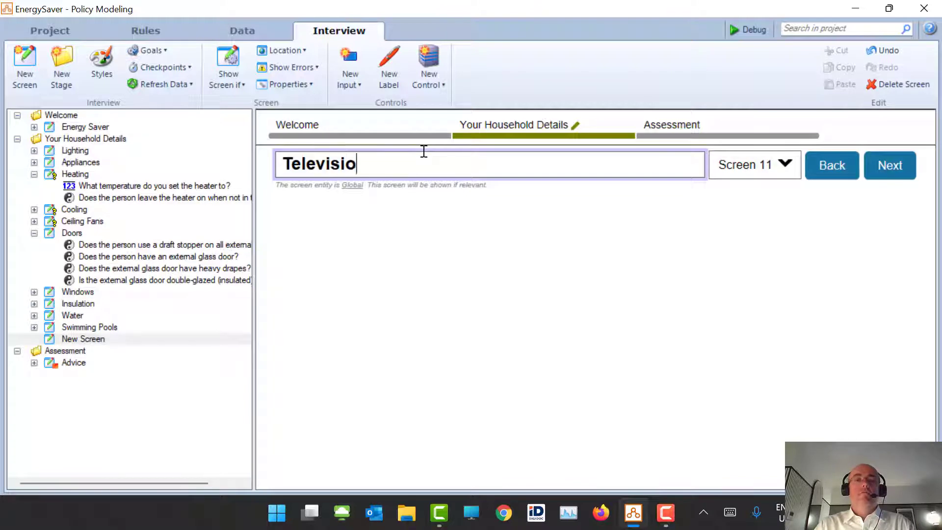
type("n")
left_click(525, 307)
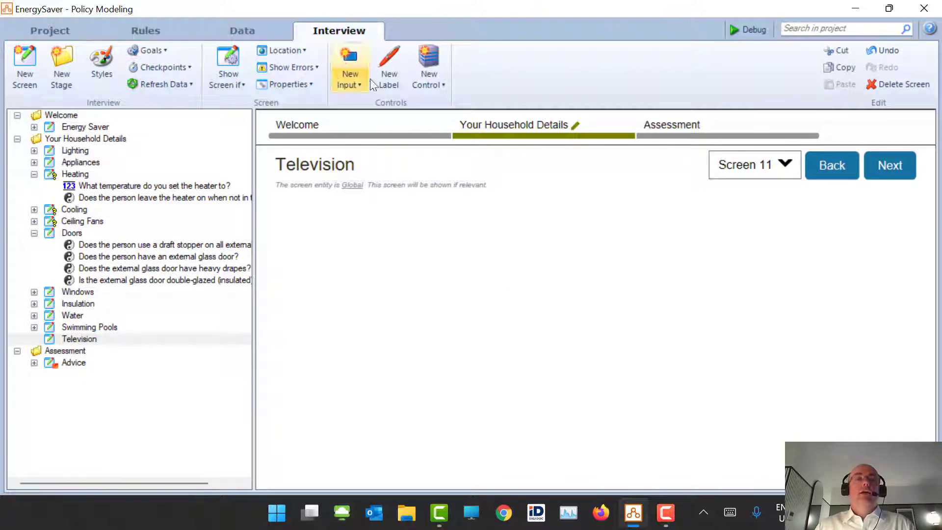
Add an input for the temperature of the television to the Television screen.
left_click(345, 76)
double_click(95, 153)
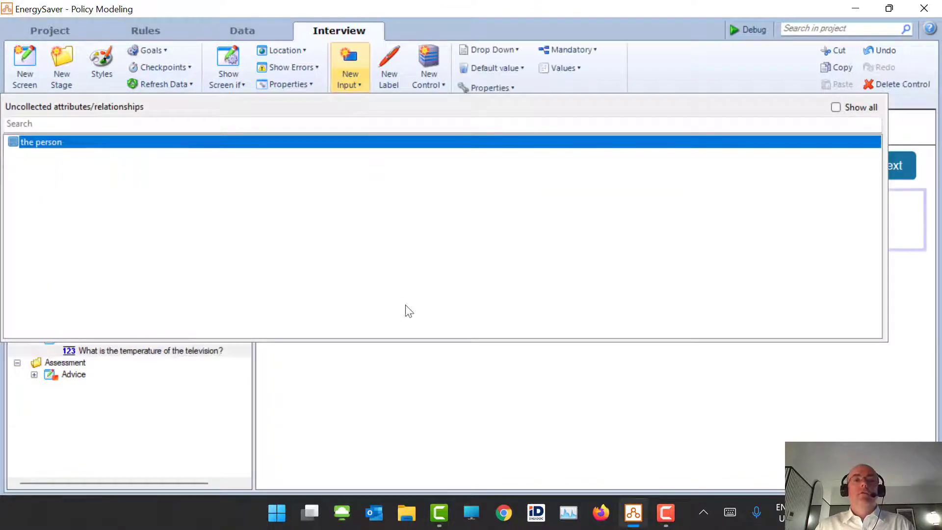
left_click(474, 396)
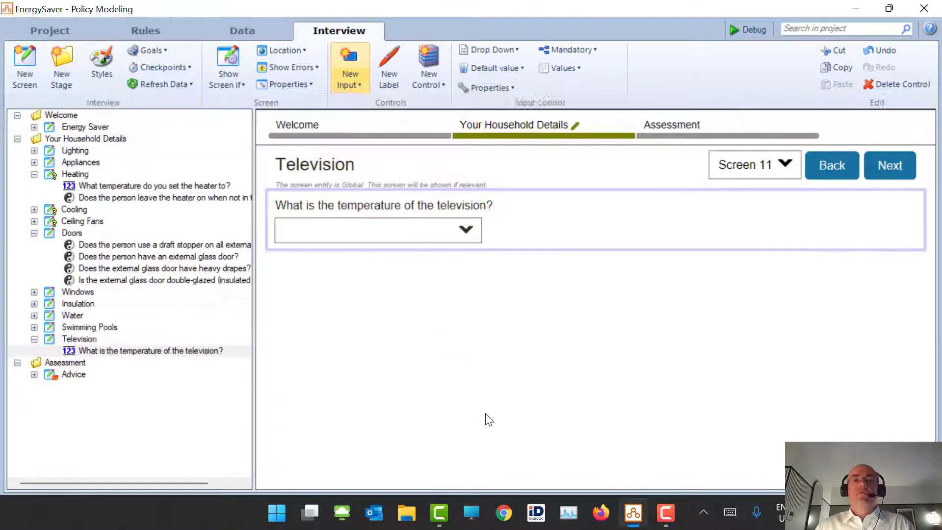
Examine the value visibility settings of the television temperature question.
left_click(476, 239)
left_click(563, 66)
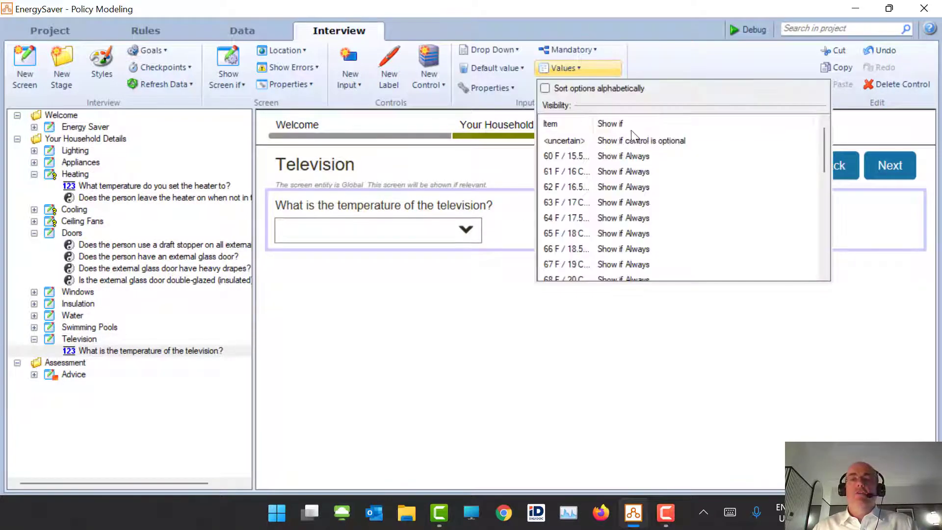
scroll(751, 168, "down", 2)
scroll(735, 203, "up", 7)
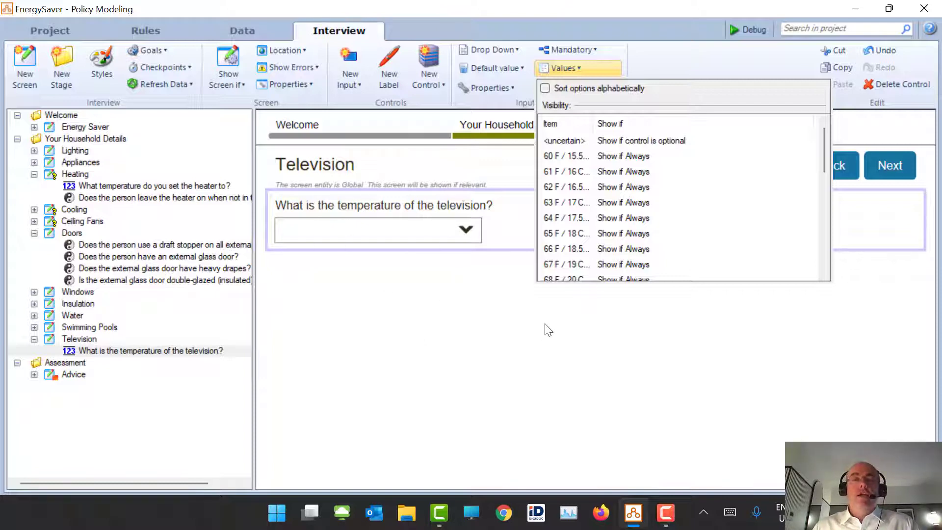
left_click(464, 297)
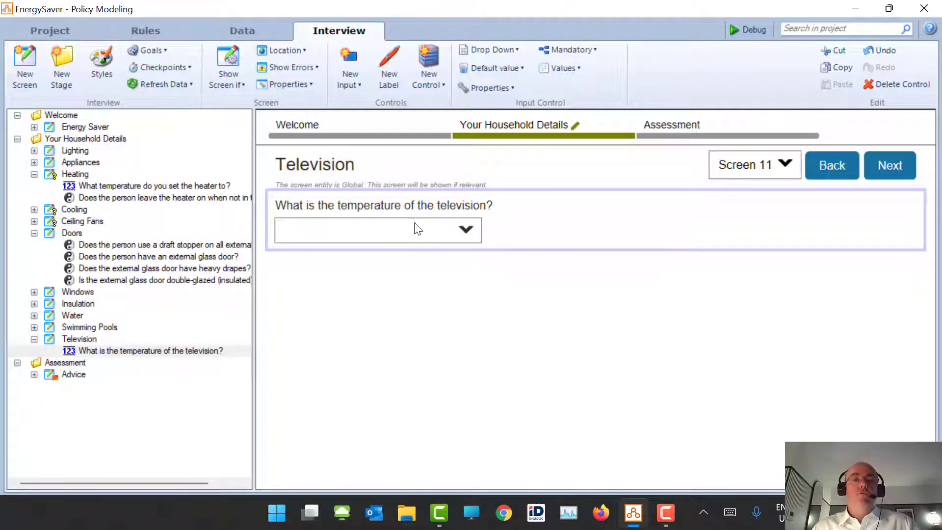
Open the rule document Energy Saver Rules.docx in Word.
left_click(241, 29)
left_click(150, 29)
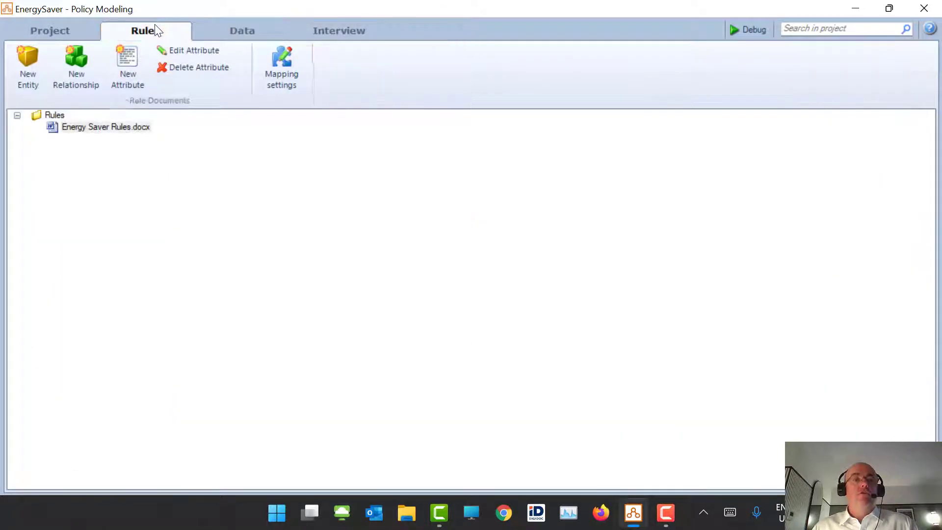
left_click(98, 130)
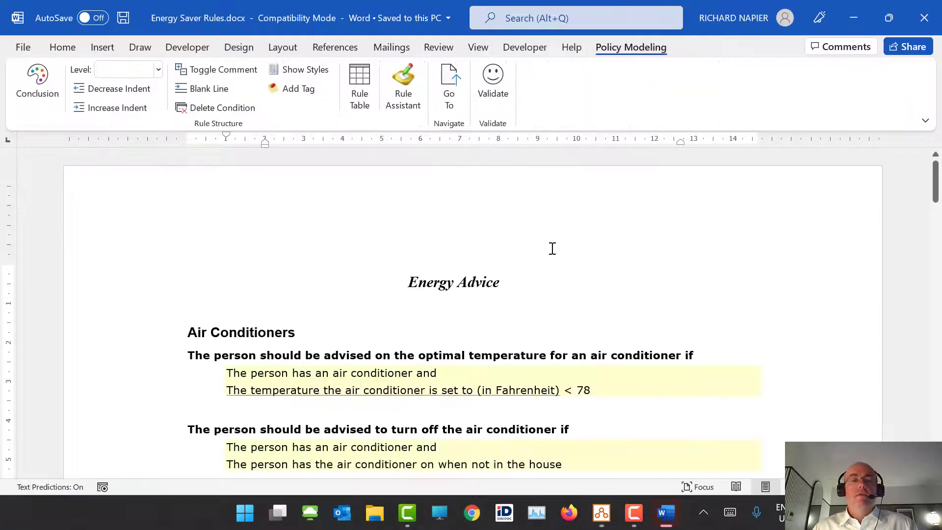
scroll(551, 249, "down", 3)
scroll(553, 246, "down", 20)
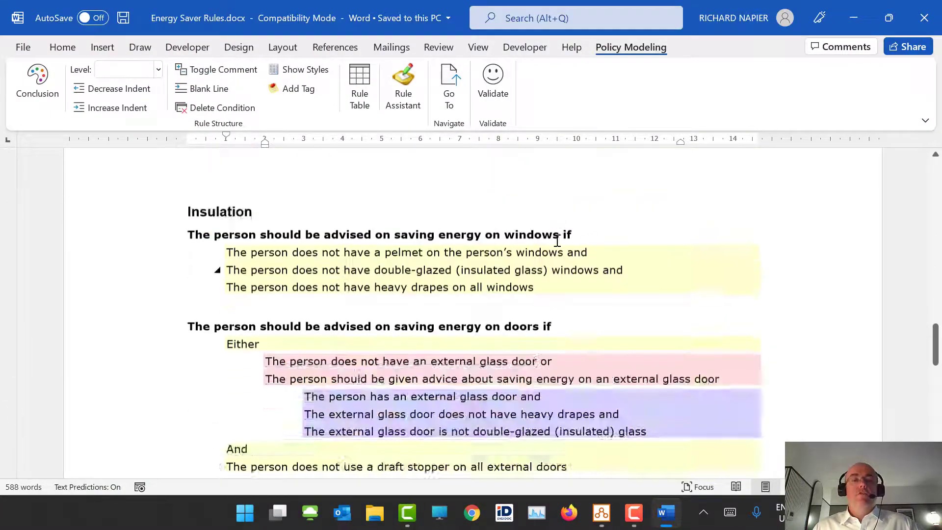
Copy the Hot Water Systems heading to the end of the rules and change the copy's text to Television.
left_click(127, 260)
key("ctrl+c")
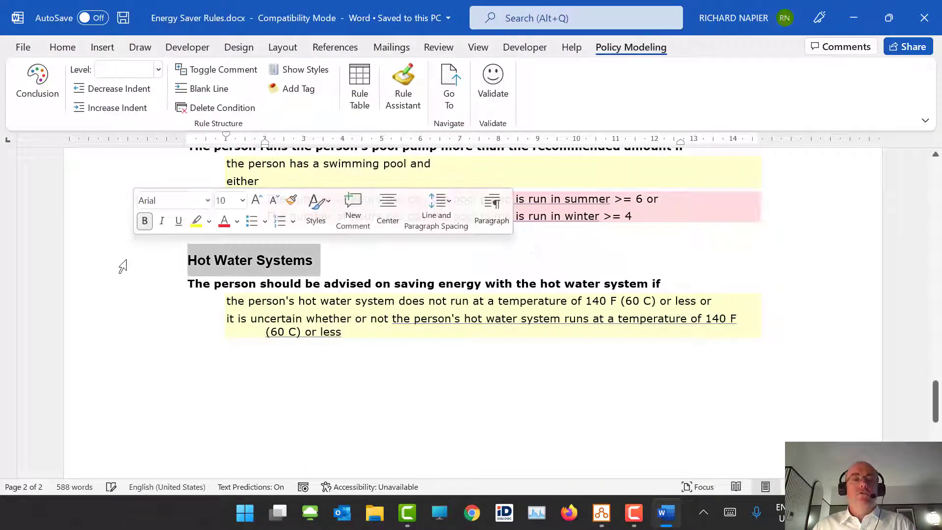
left_click(261, 379)
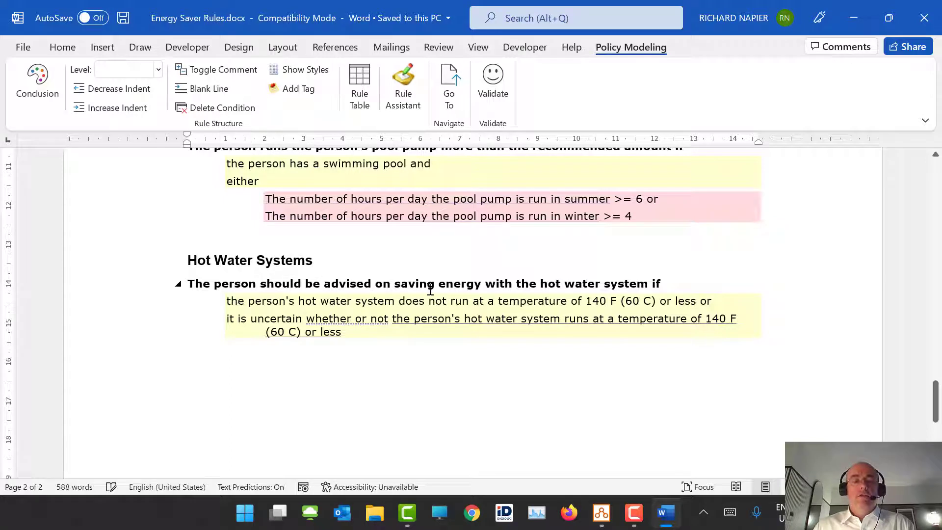
key("ctrl+v")
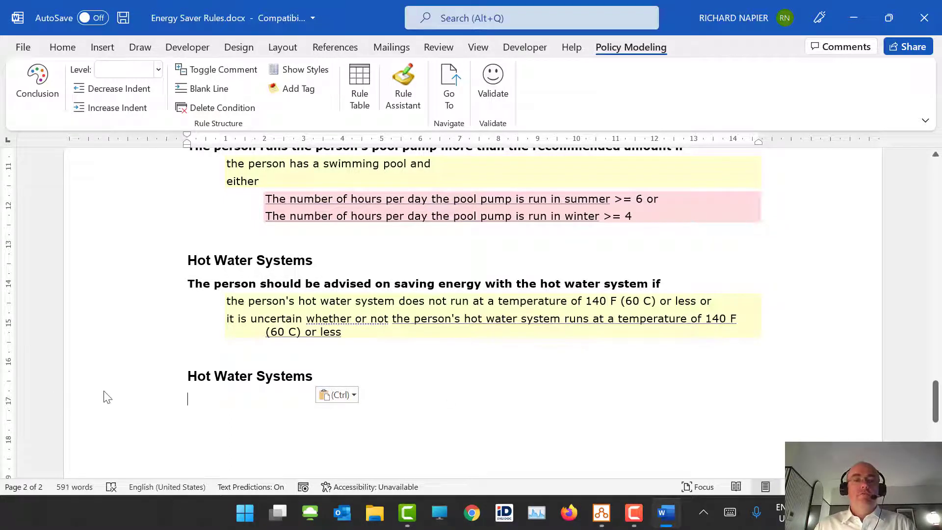
left_click(104, 391)
type("Television")
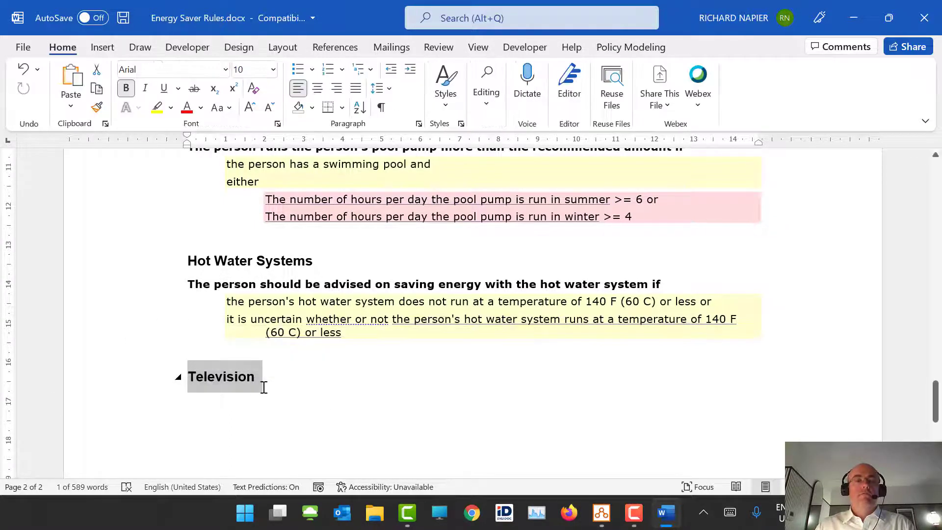
Write the line "The person should be advised to switch off the television if" beneath the Television heading.
key("Return")
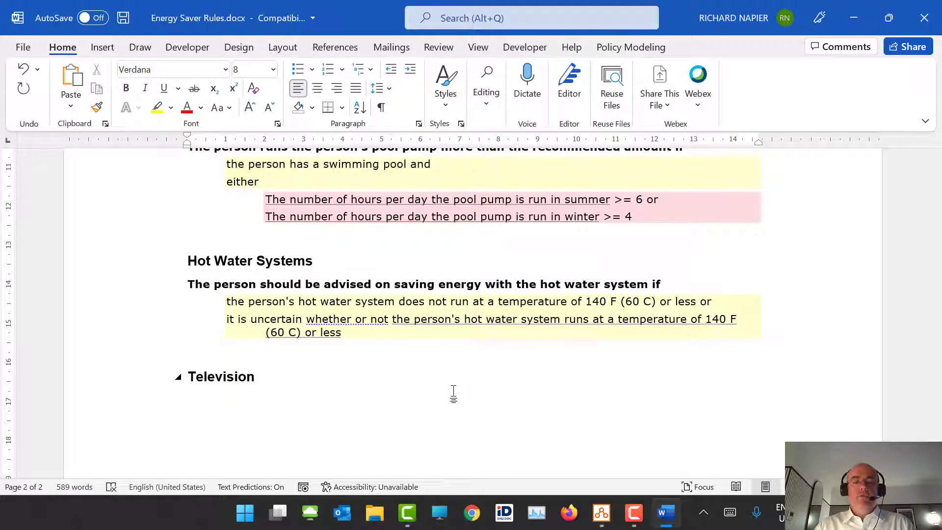
type("The person shou")
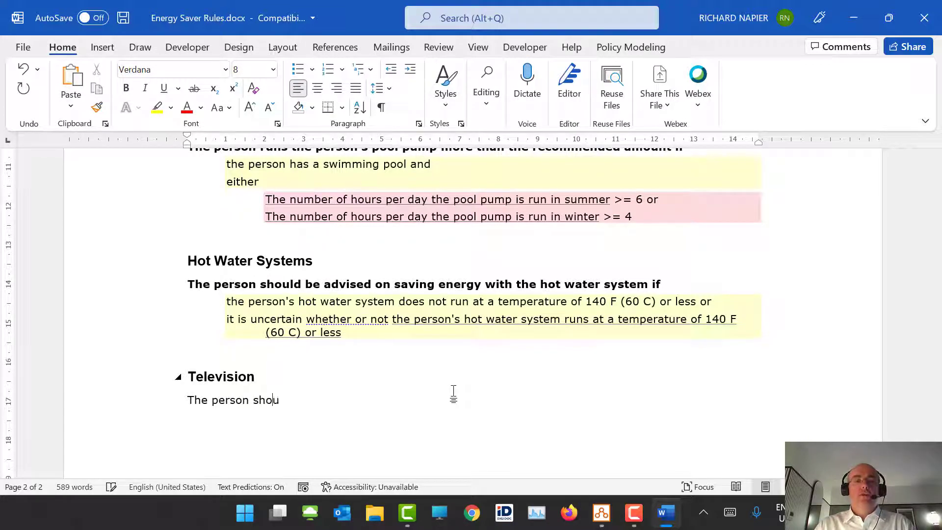
type("ld be a")
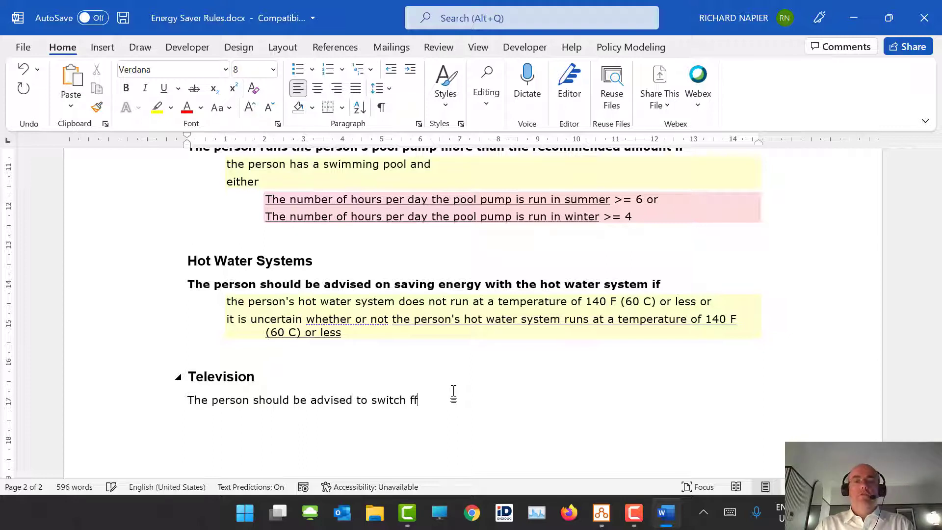
type("dvised to switch off the telev")
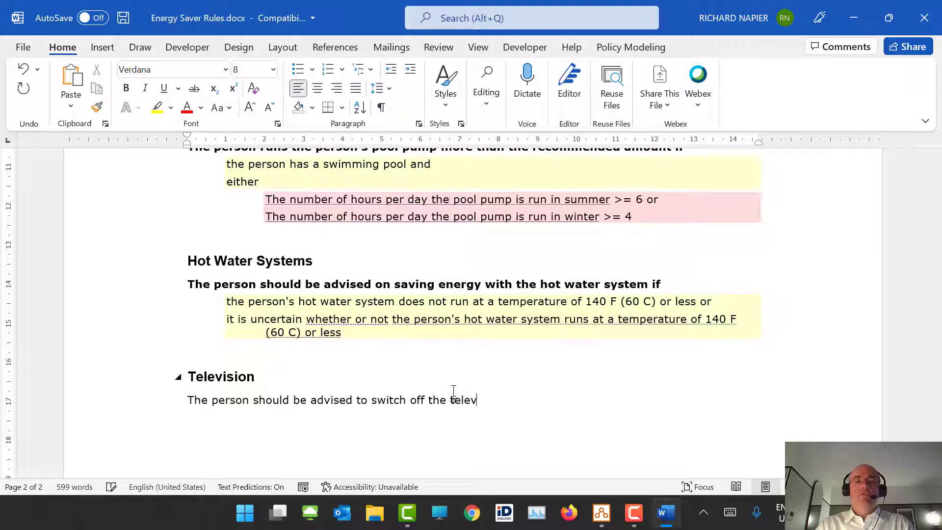
type("ision if")
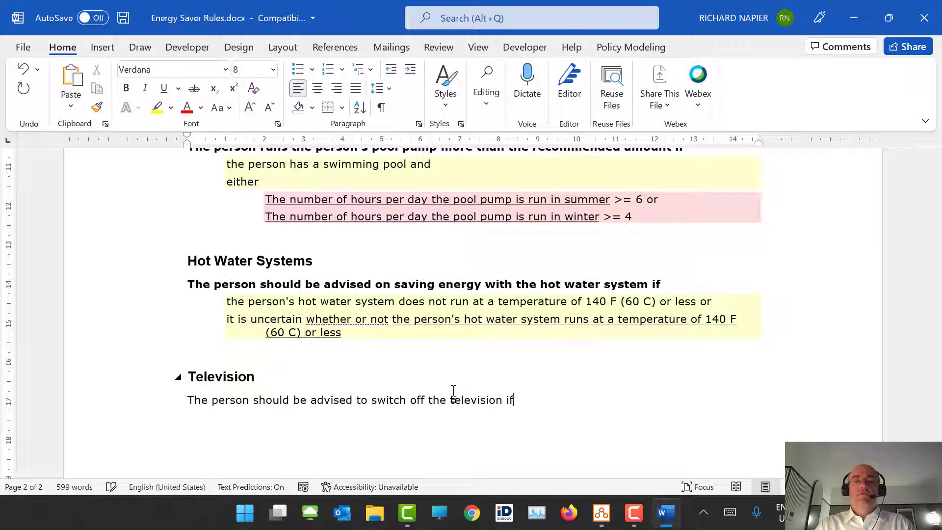
type(" The TV")
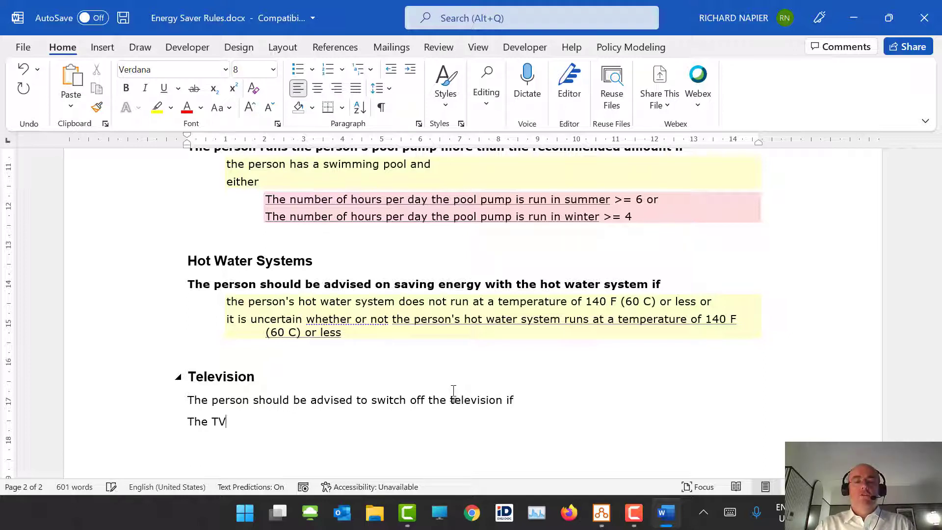
key("BackSpace")
key("BackSpace")
key("BackSpace")
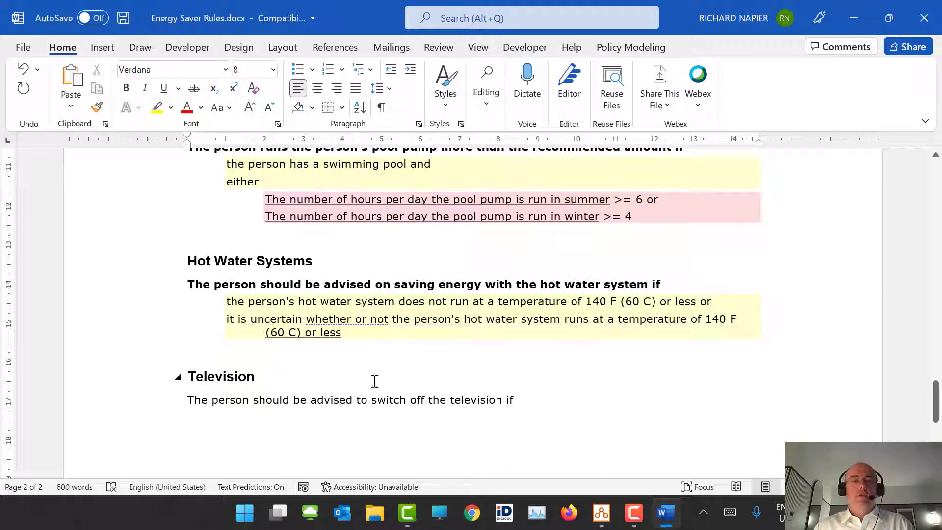
Style the television advice line as a rule conclusion and the blank line beneath it as a level 1 condition.
key("alt+c")
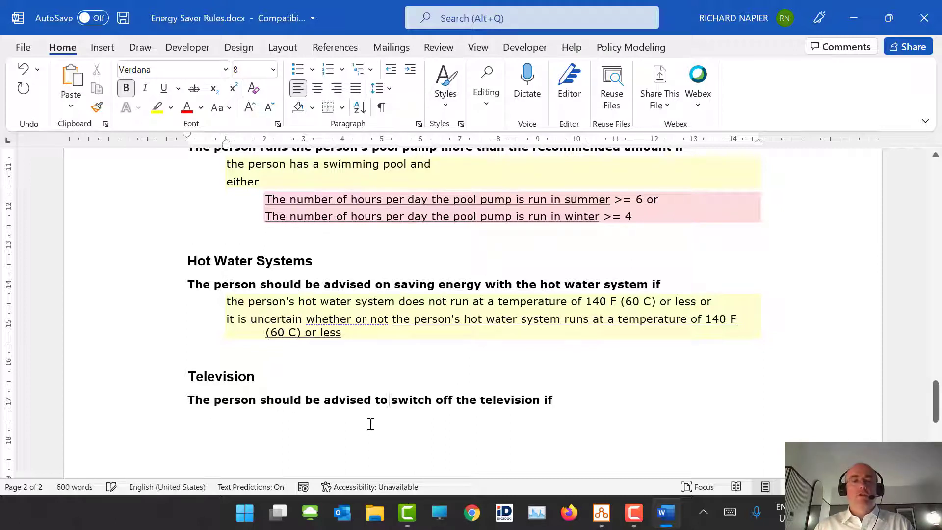
left_click(322, 422)
key("alt+1")
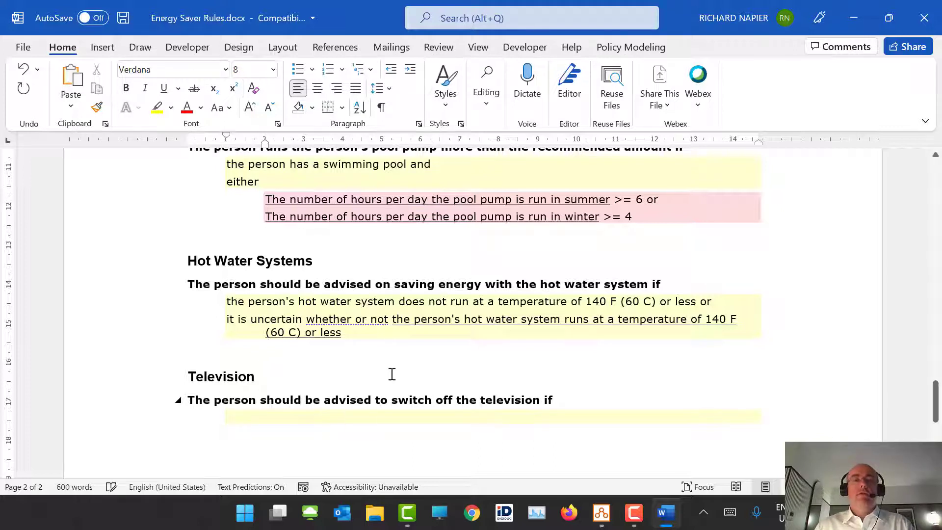
Use the Rule Assistant to enter "the temperature of the television > 68" as the condition beneath the television advice conclusion.
left_click(605, 47)
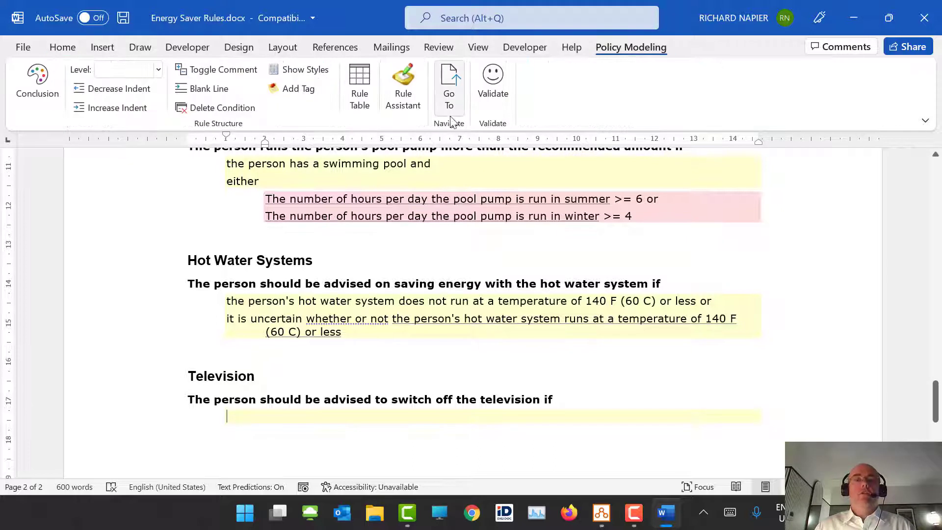
left_click(401, 89)
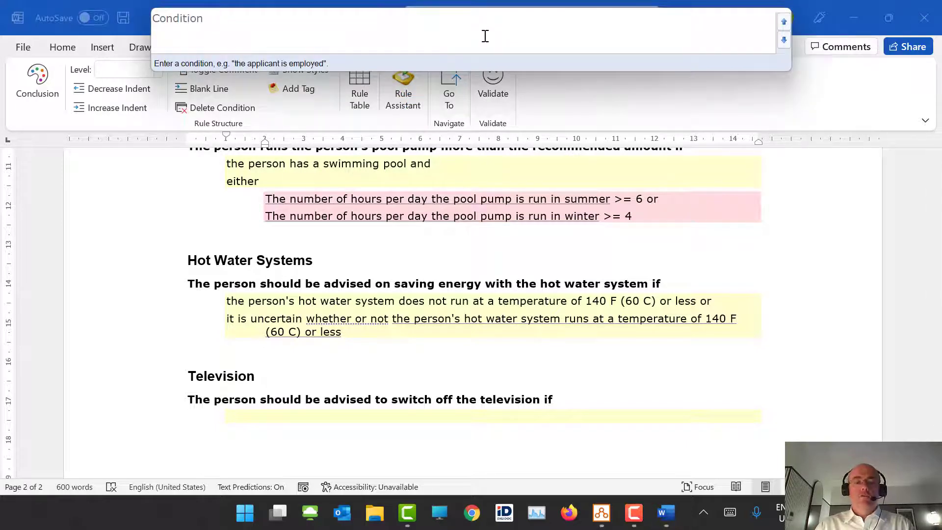
type("te")
key("BackSpace")
key("BackSpace")
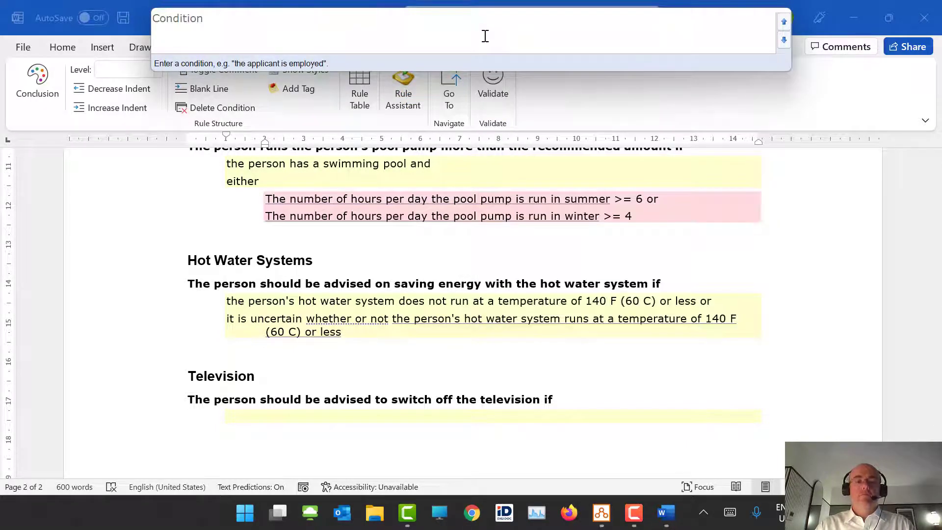
type("tele")
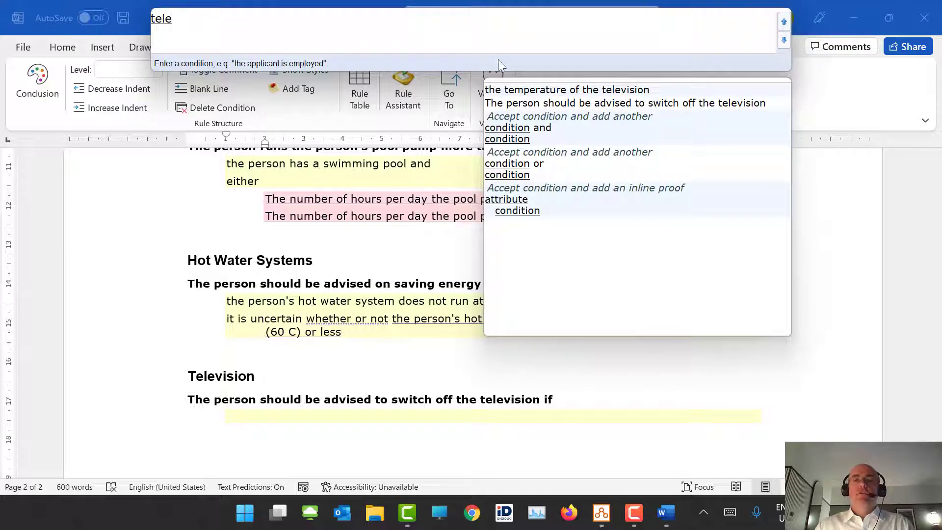
left_click(622, 90)
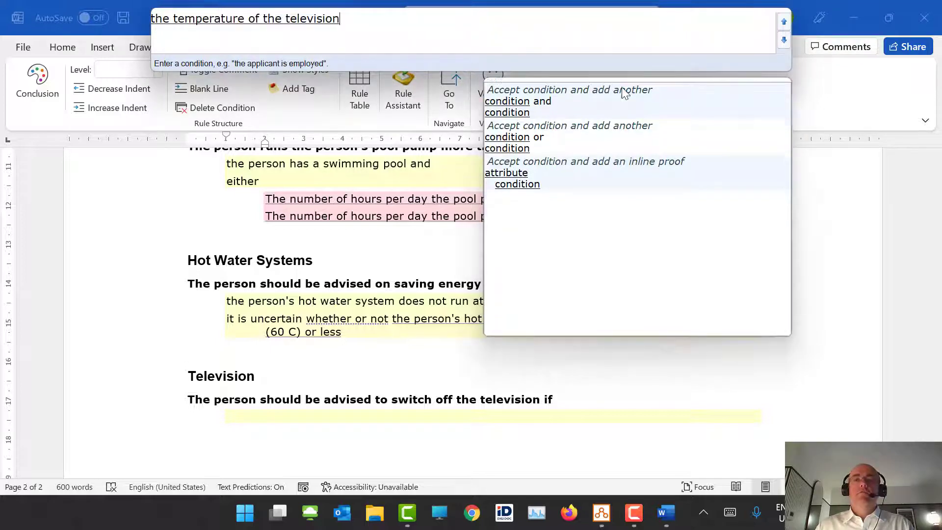
type(">")
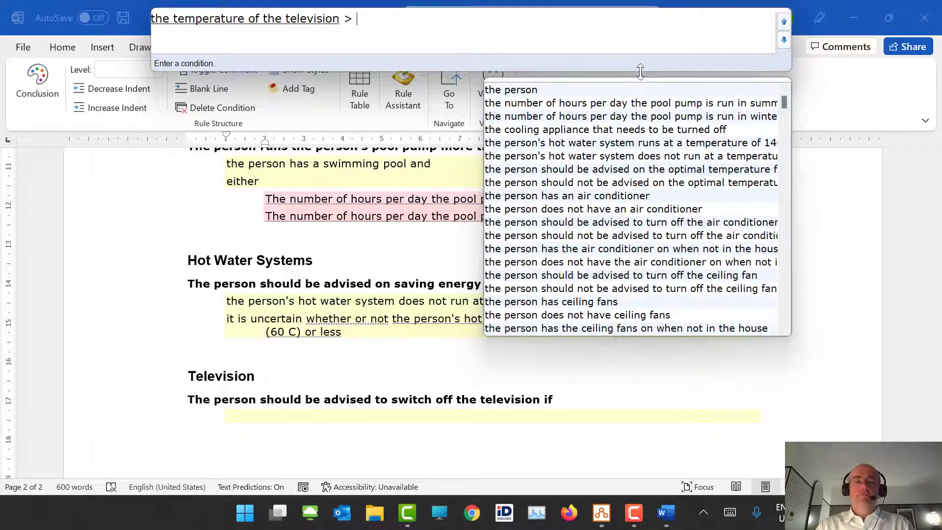
type(" 68")
key("Return")
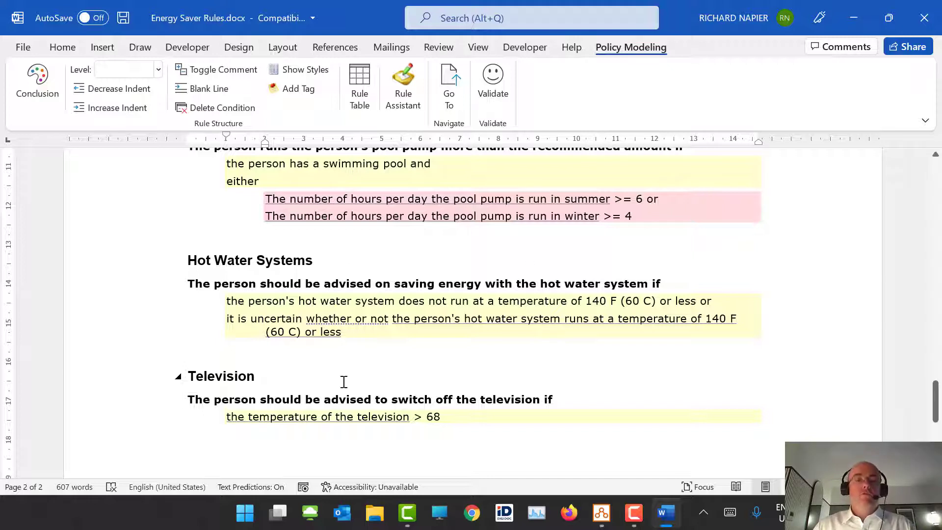
Write a second rule below, with the styled conclusion "the TV is too hot if" and a copy of the television temperature condition.
left_click(148, 419)
key("ctrl+c")
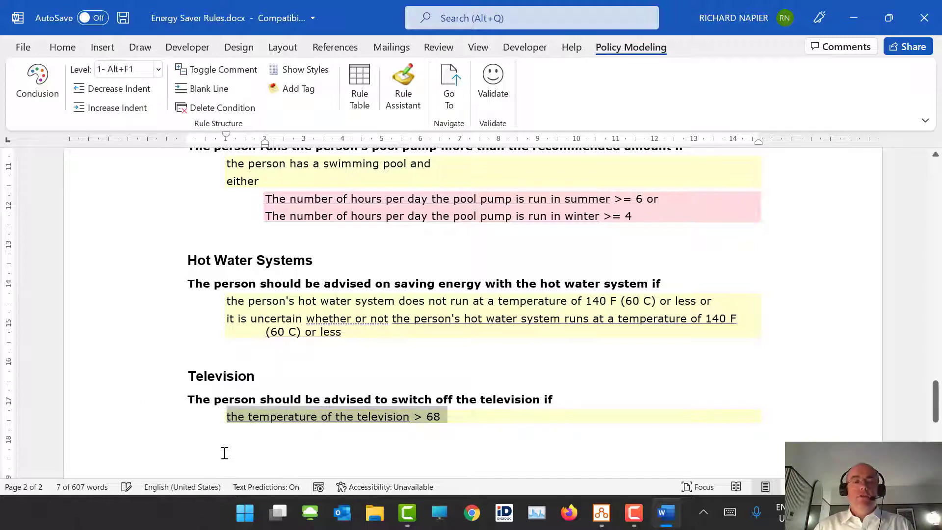
key("Left")
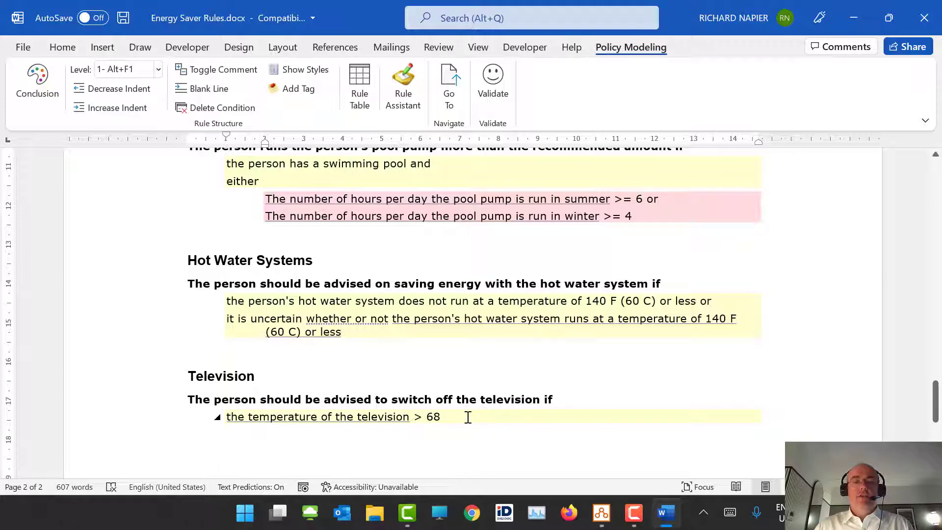
key("Return")
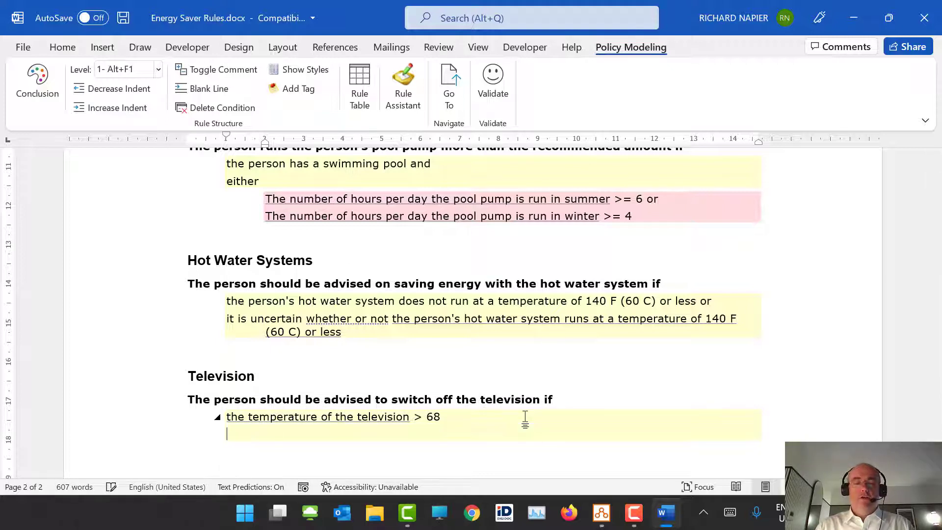
key("Return")
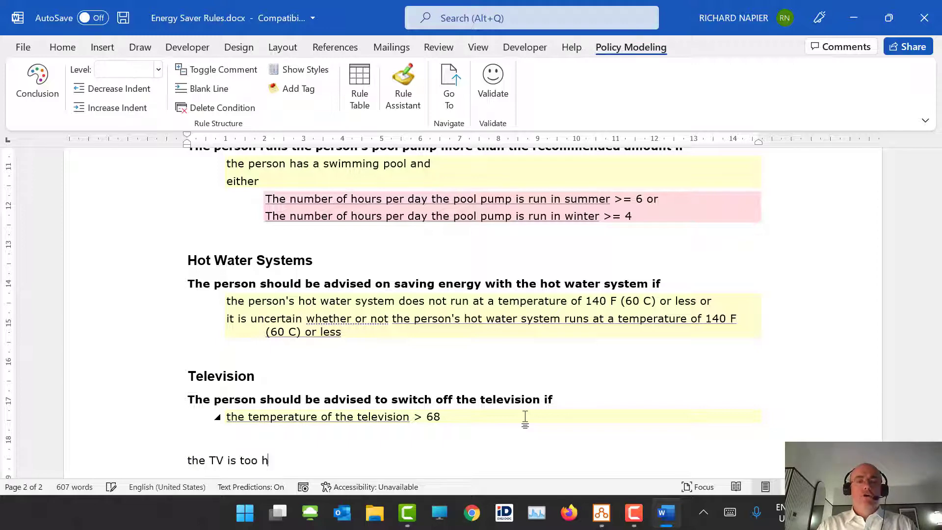
type("the TV is too hot is")
key("Return")
key("BackSpace")
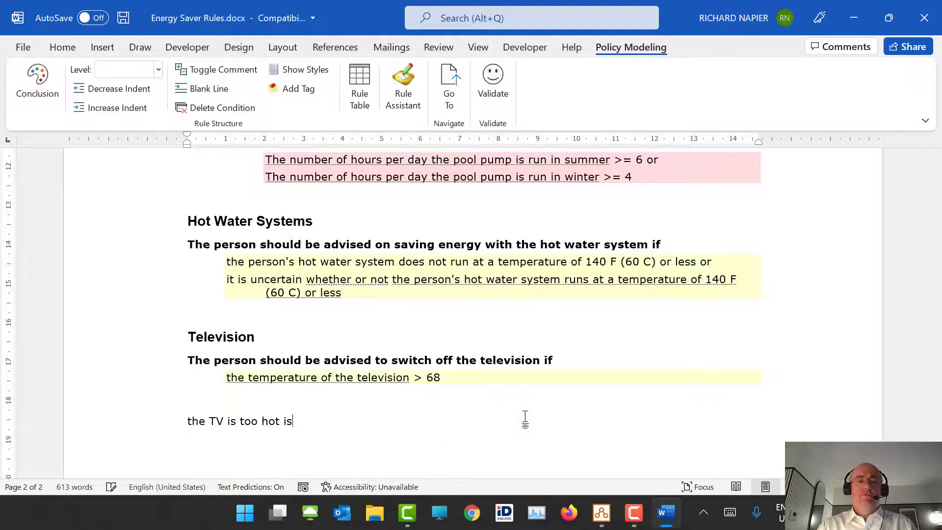
key("BackSpace")
key("ctrl+v")
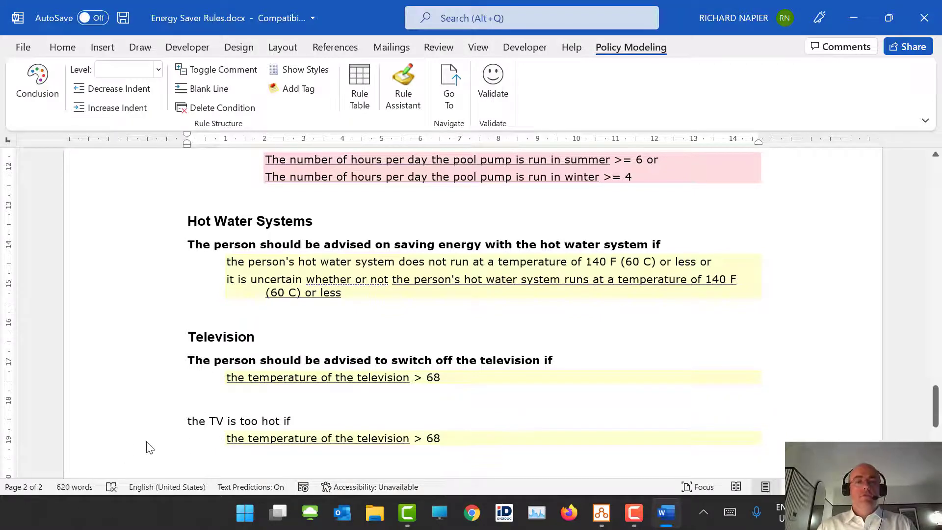
key("alt+c")
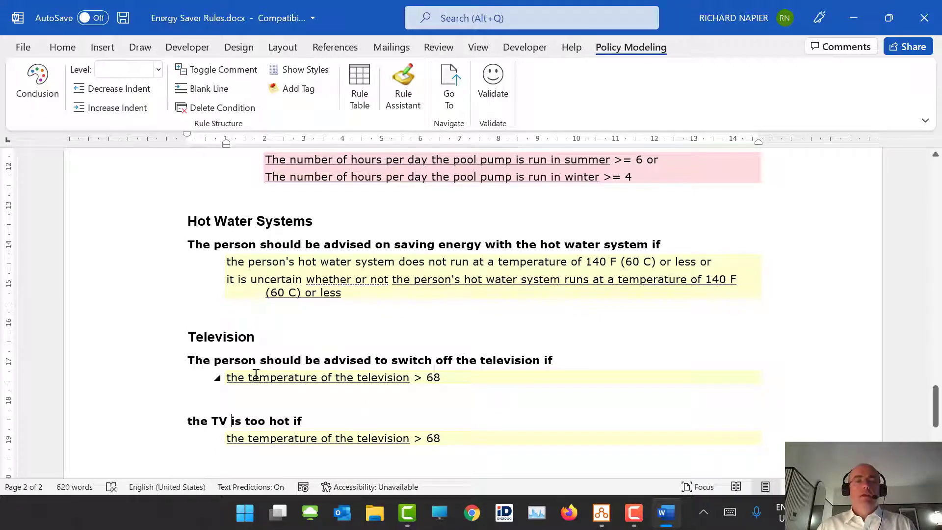
Replace the condition of the television switch-off rule with "The TV is too hot" and validate the rule document.
left_click_drag(233, 373, 510, 378)
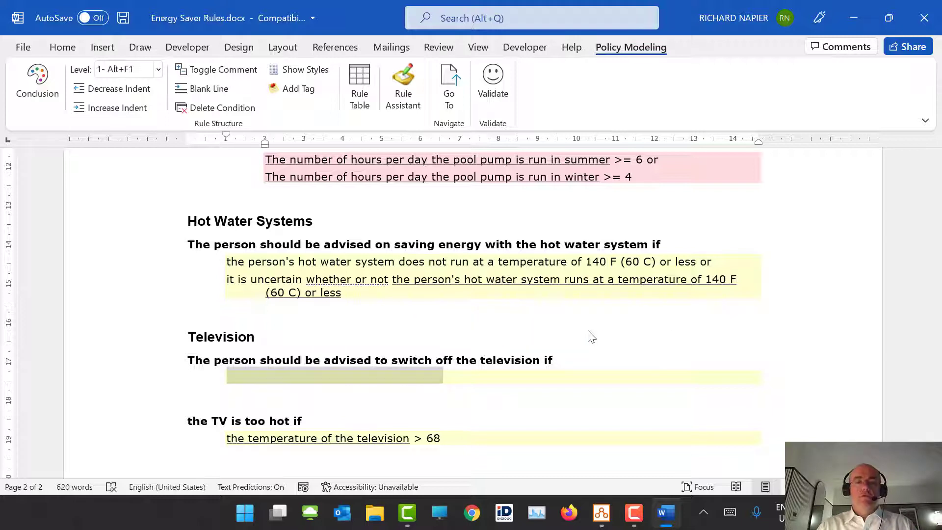
type("The TV is too hot")
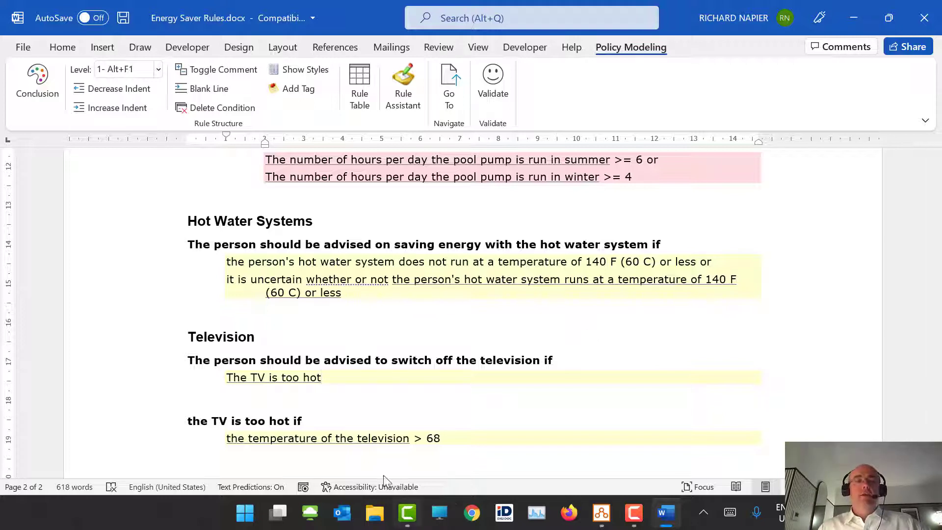
left_click(493, 93)
left_click(499, 309)
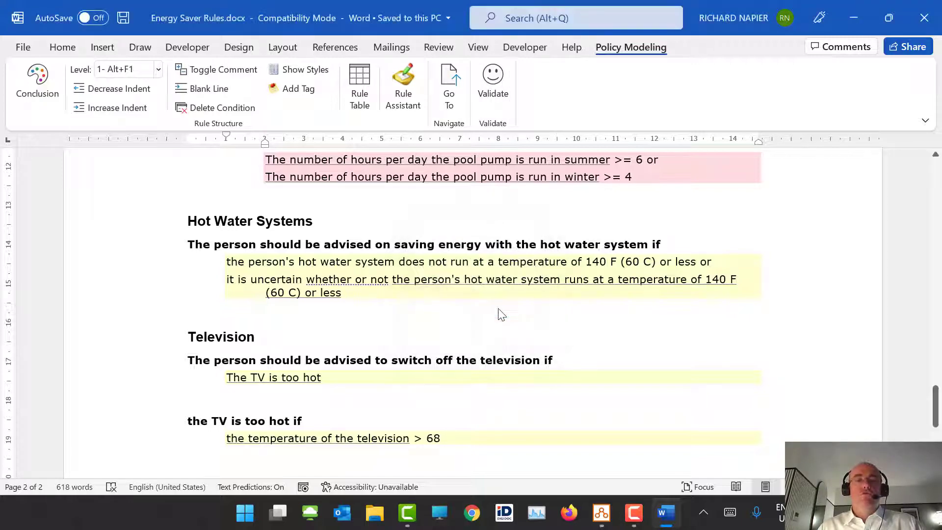
Close the rule document and open the Advice screen of the interview in Policy Modeling at its last advice labels.
left_click(927, 21)
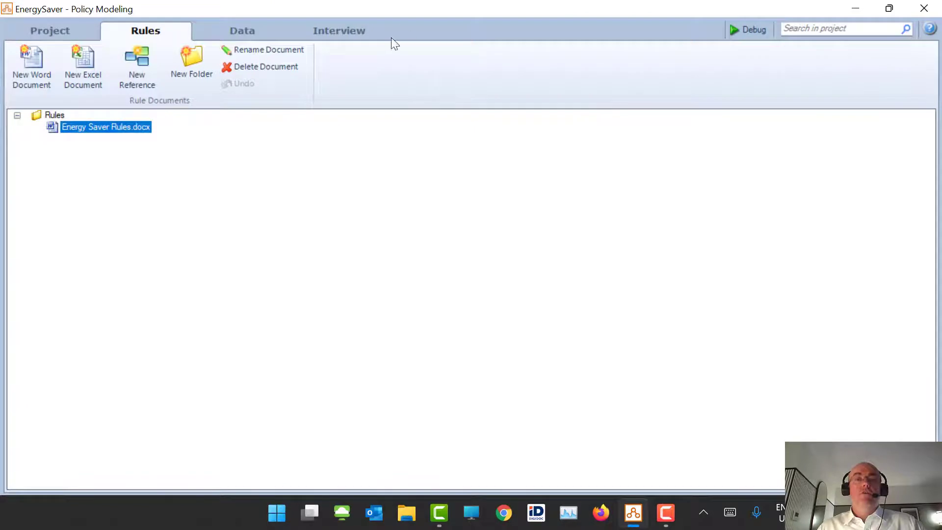
left_click(341, 33)
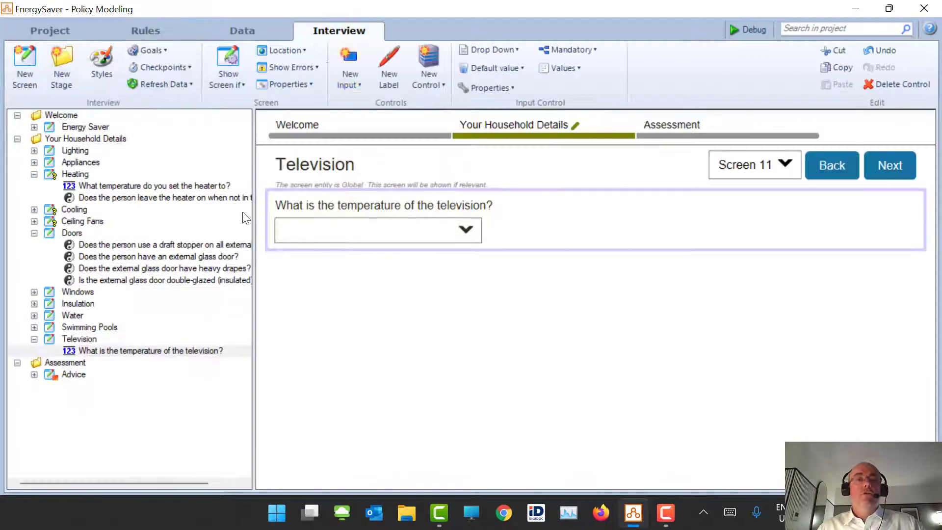
left_click(74, 374)
scroll(387, 354, "down", 15)
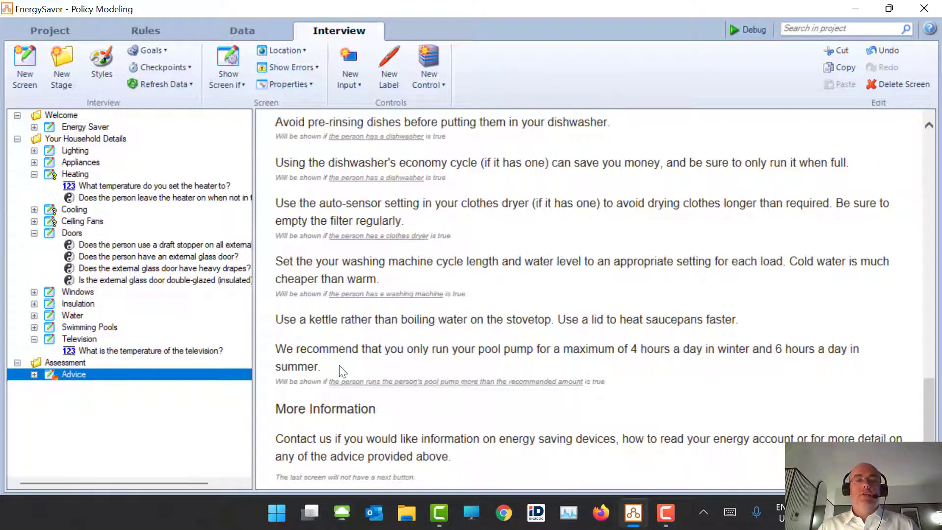
Add a label below the pool pump advice reading "Make sure you don't watch too much television and burn the TV stand".
left_click(317, 364)
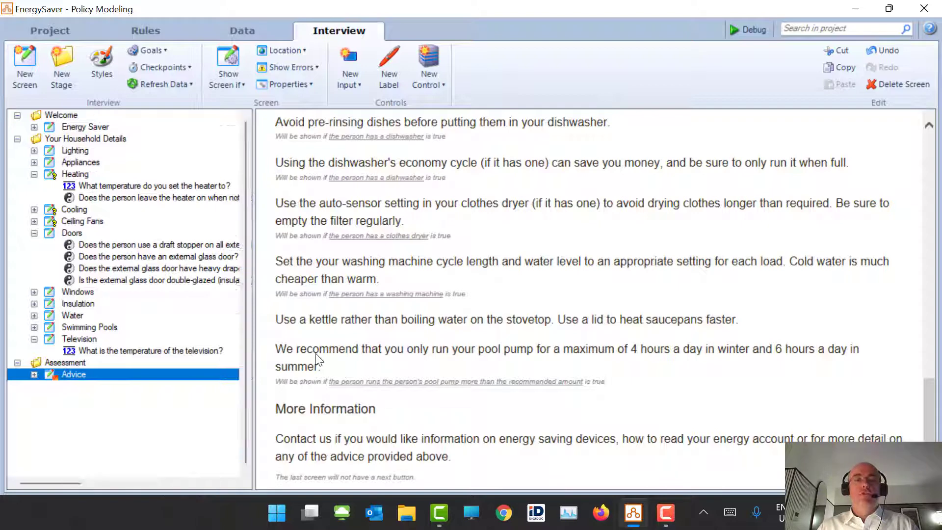
left_click(392, 77)
double_click(326, 405)
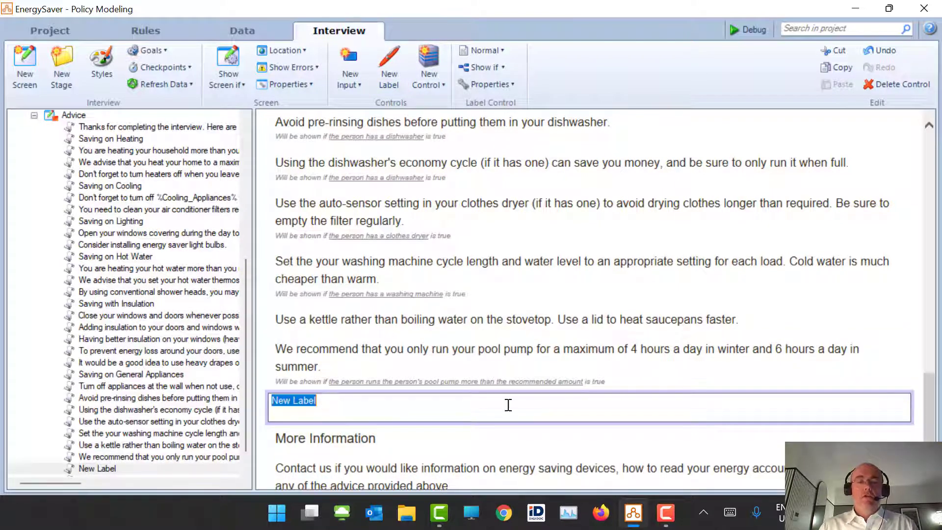
type("Make sure ")
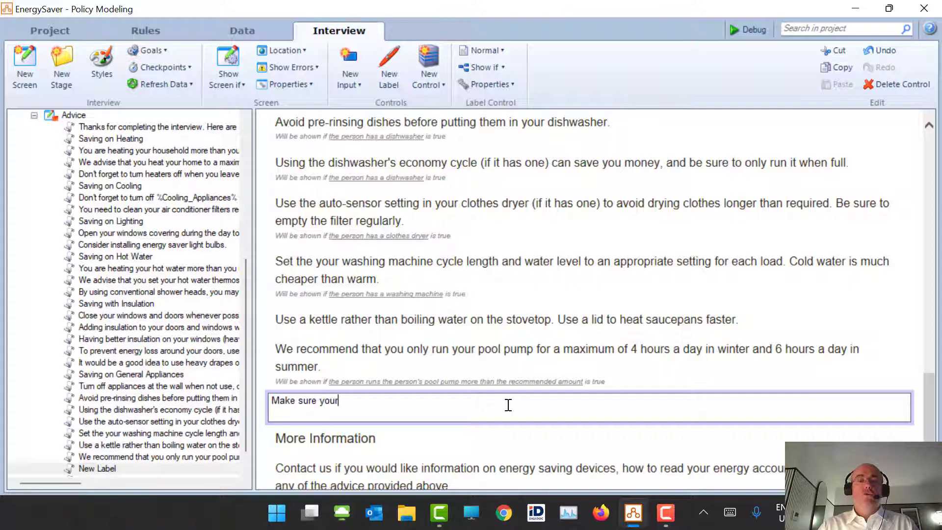
type("you don'")
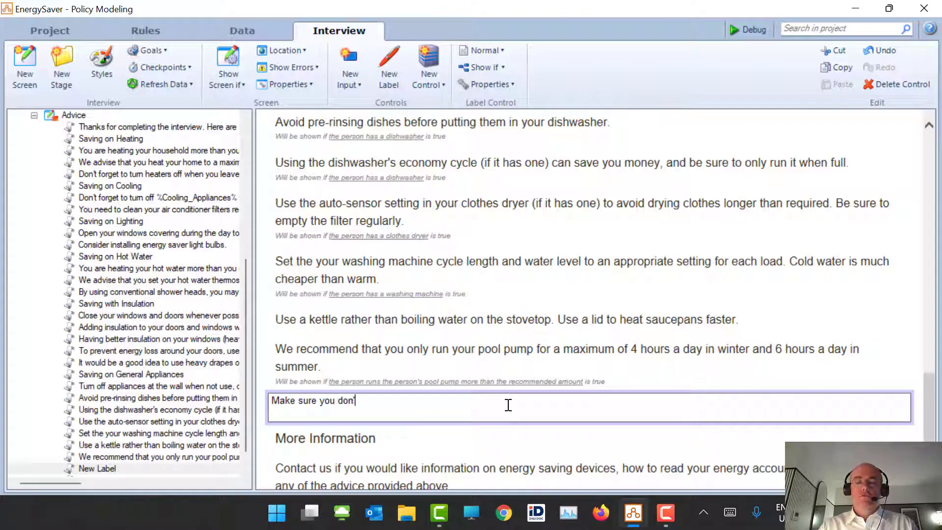
type("t watch too much televisi")
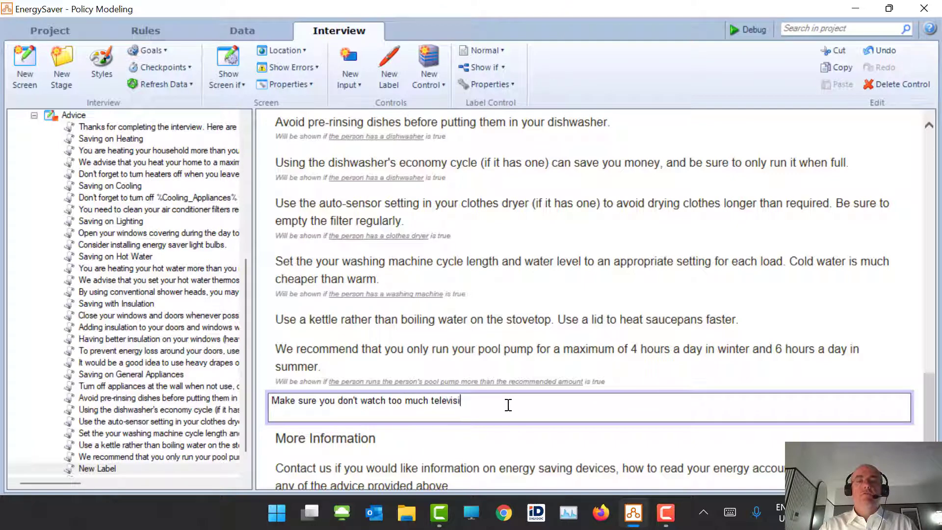
type("on and b")
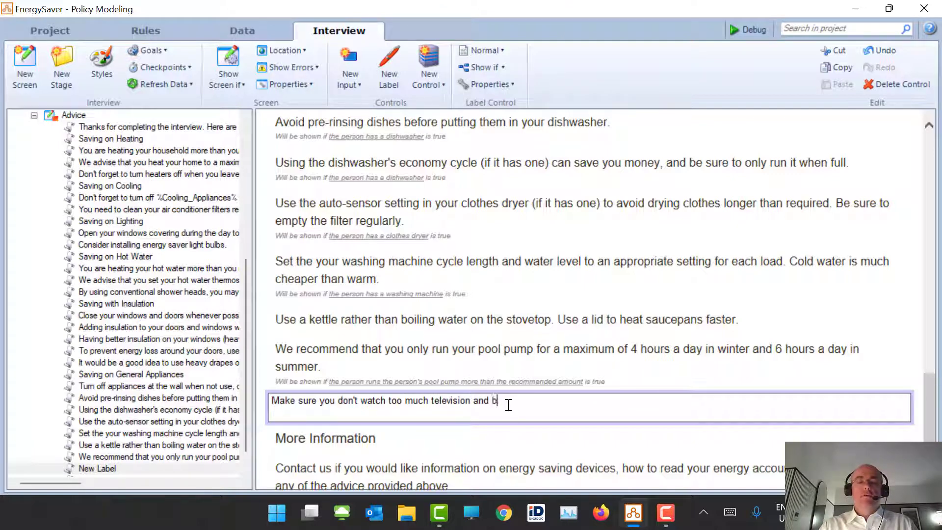
type("urn the TV")
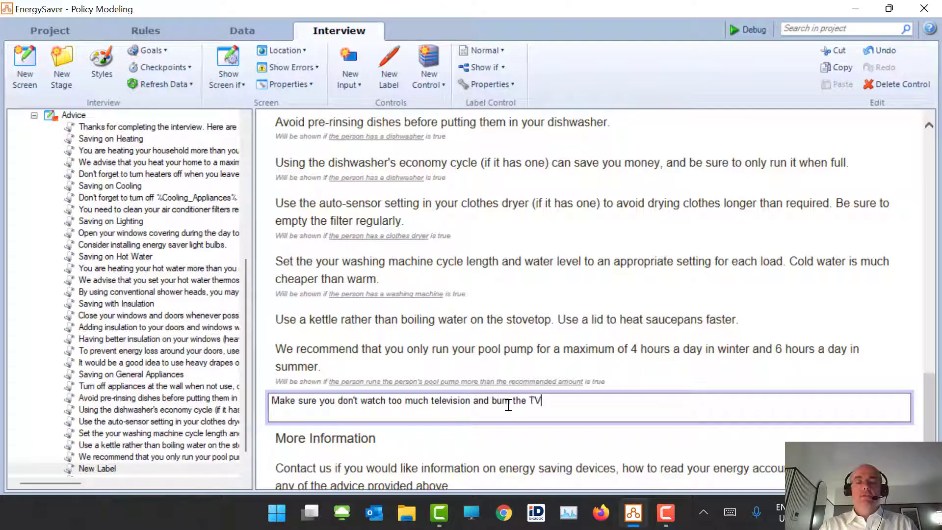
type(" stand")
key("Return")
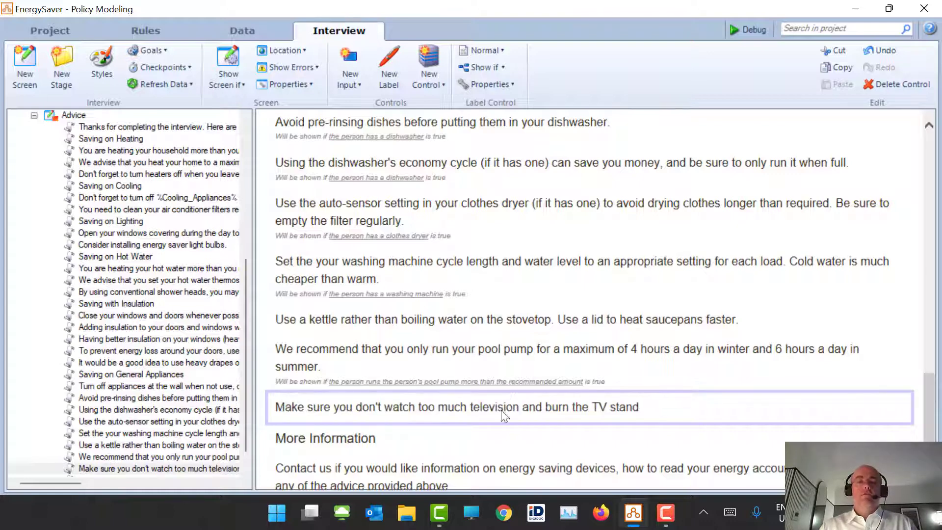
Show the television label only if "the person should be advised to switch off the television" is true.
left_click(496, 72)
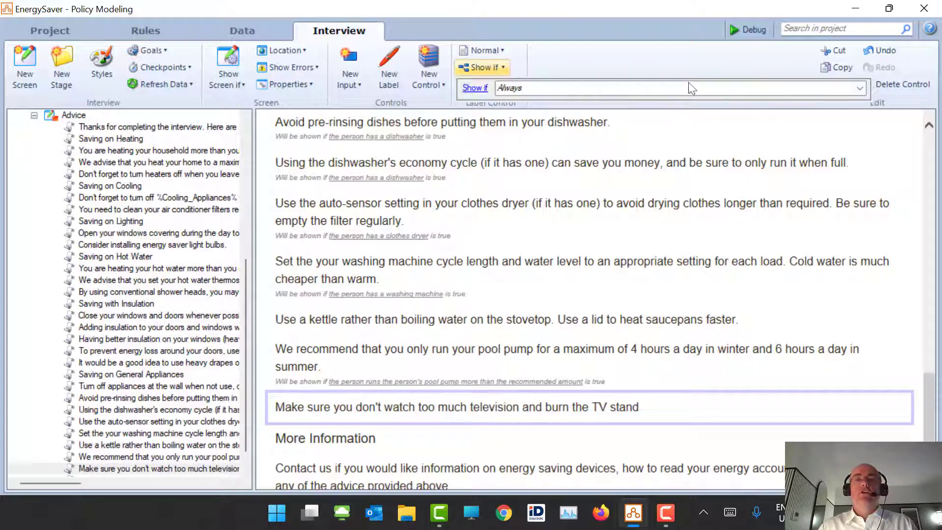
left_click(859, 90)
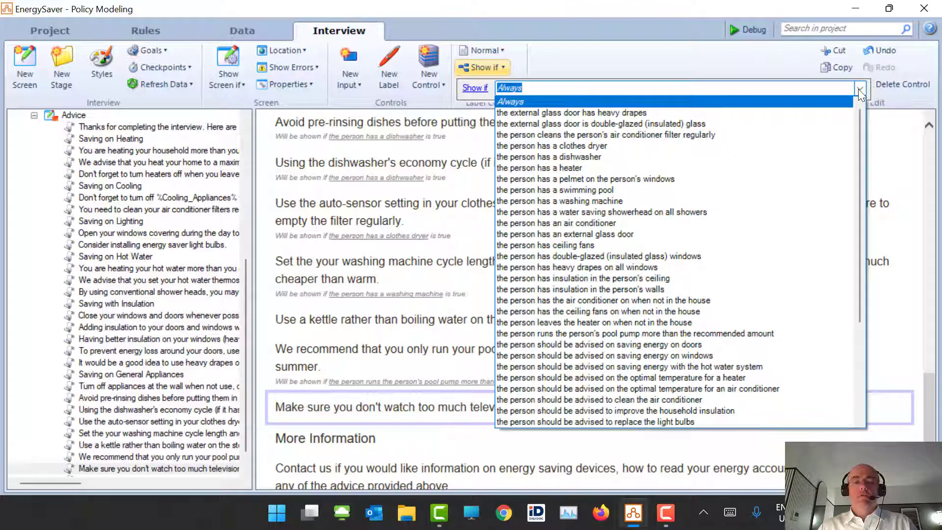
type("v")
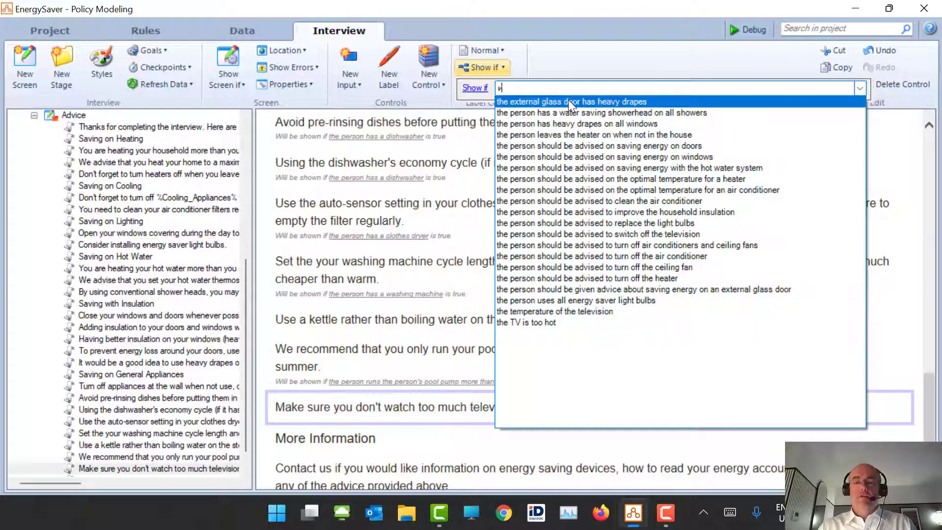
key("BackSpace")
type("tele")
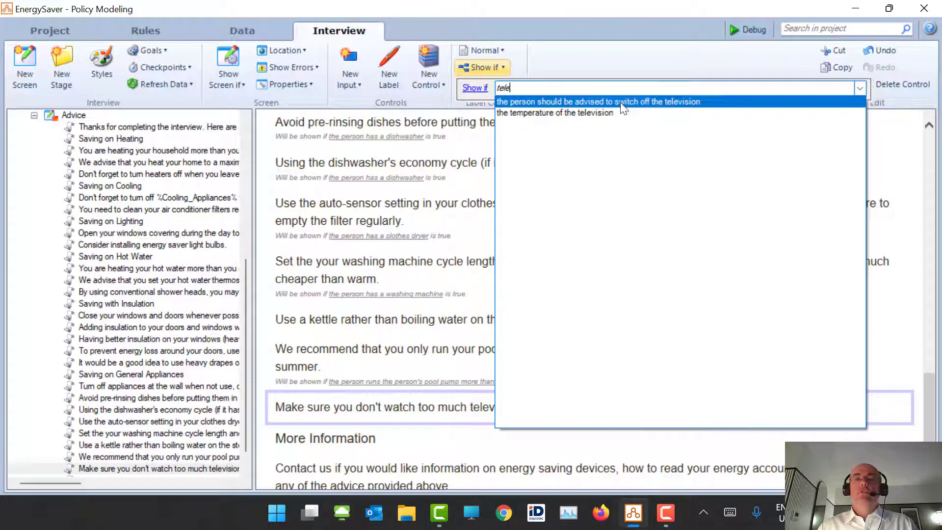
left_click(634, 101)
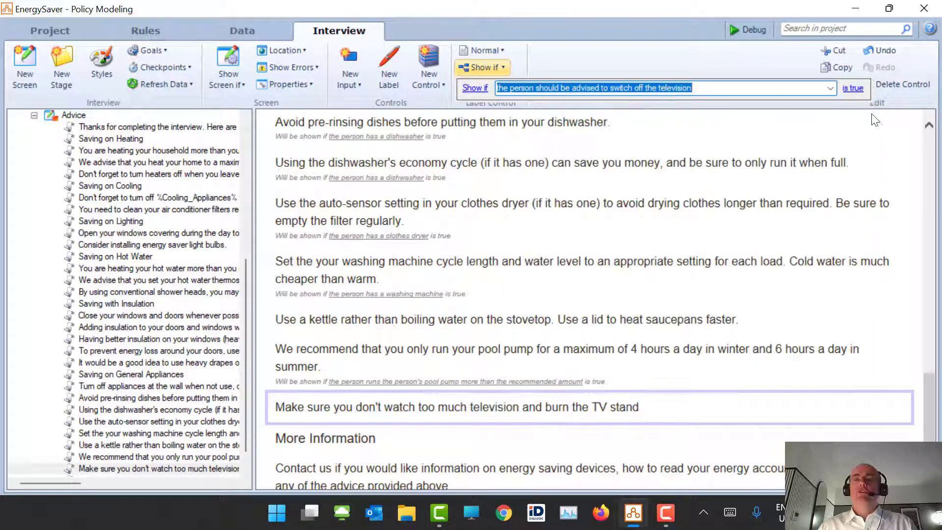
left_click(803, 357)
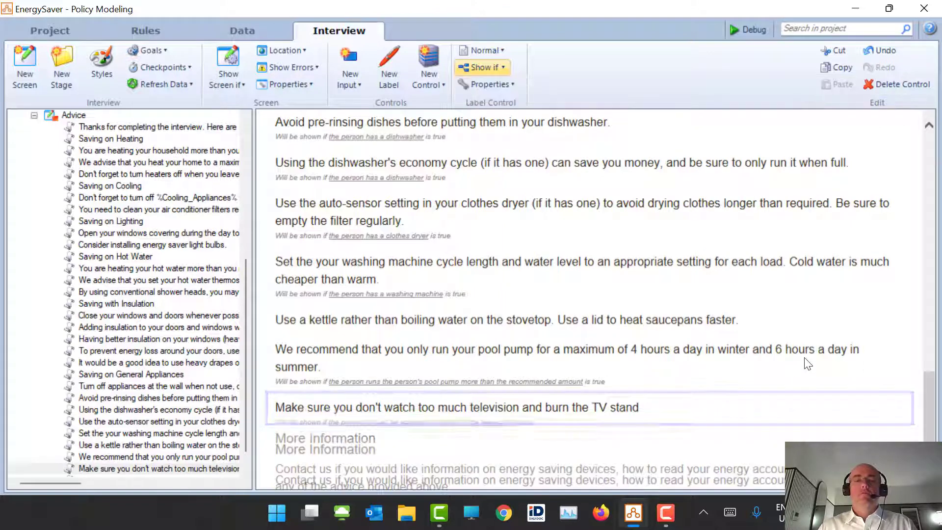
left_click(637, 316)
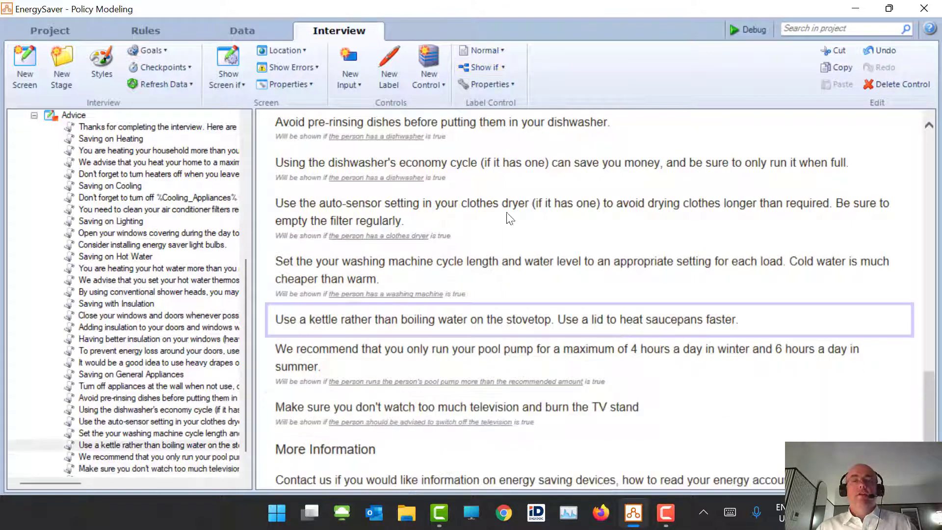
Start debugging the project in a maximized debugger and answer Yes to using all energy saver light bulbs in the interview.
left_click(740, 32)
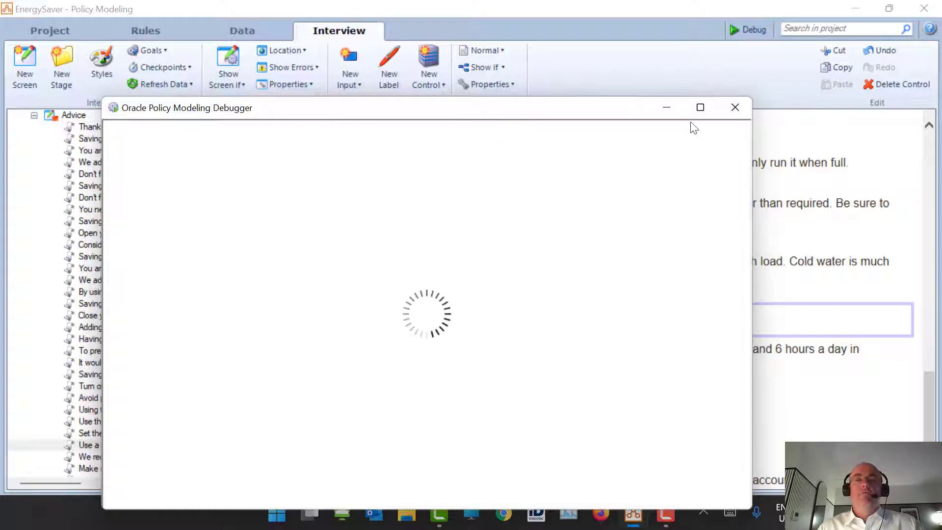
left_click(700, 107)
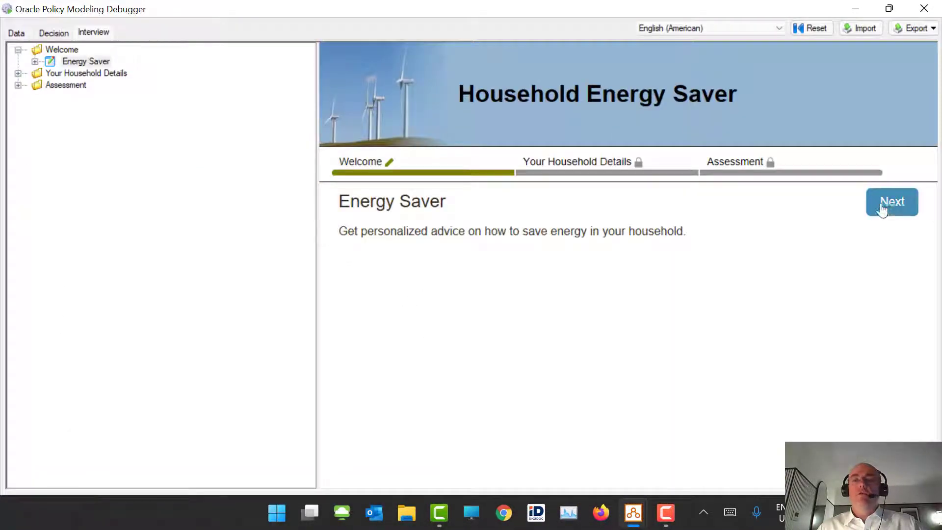
left_click(881, 208)
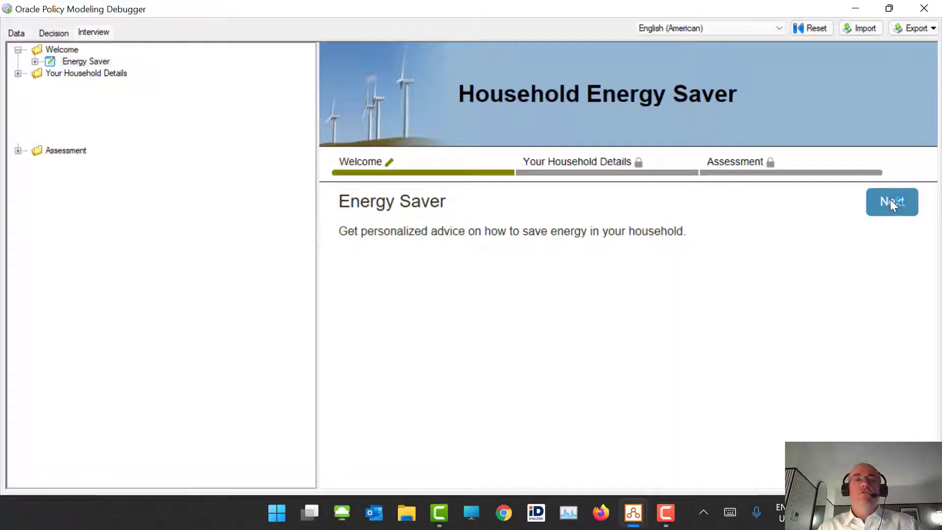
left_click(359, 254)
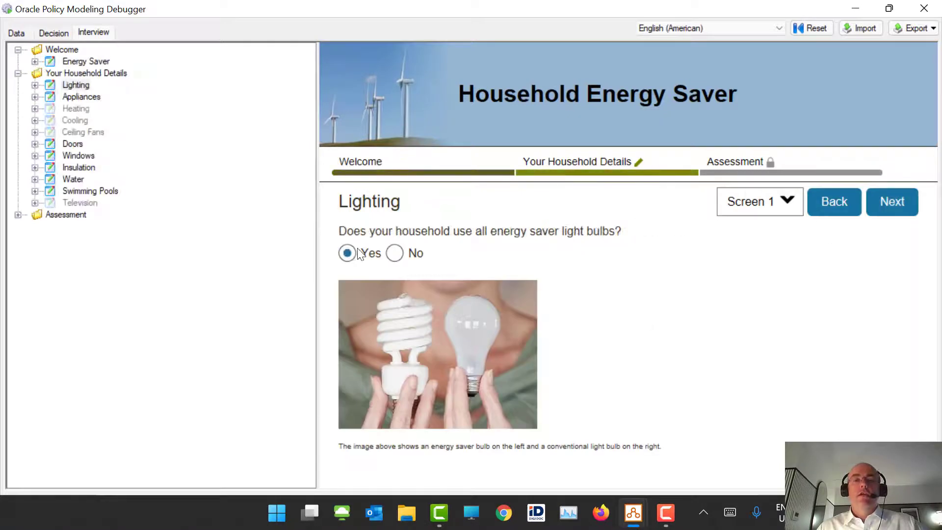
left_click(883, 210)
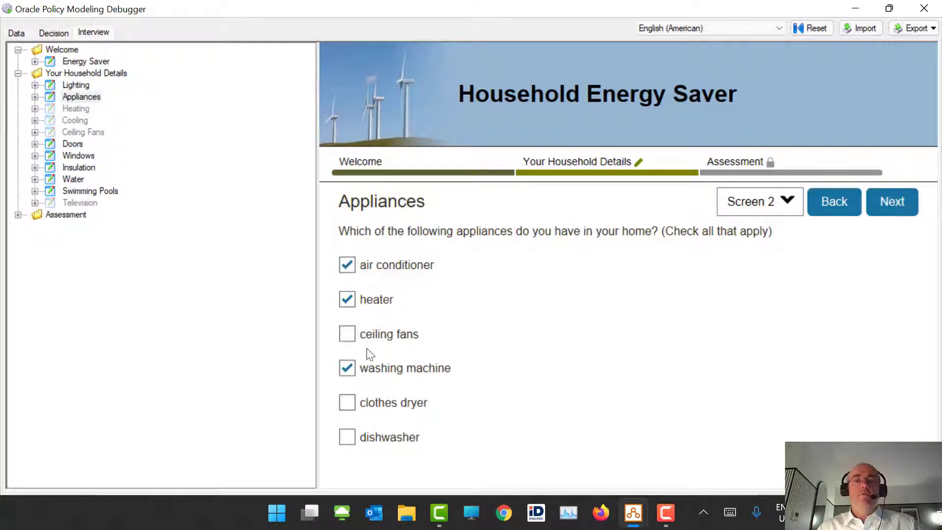
Deselect the air conditioner among the appliances, set the heater temperature to 74 F / 23 C and answer No to leaving it on.
left_click(349, 268)
left_click(900, 208)
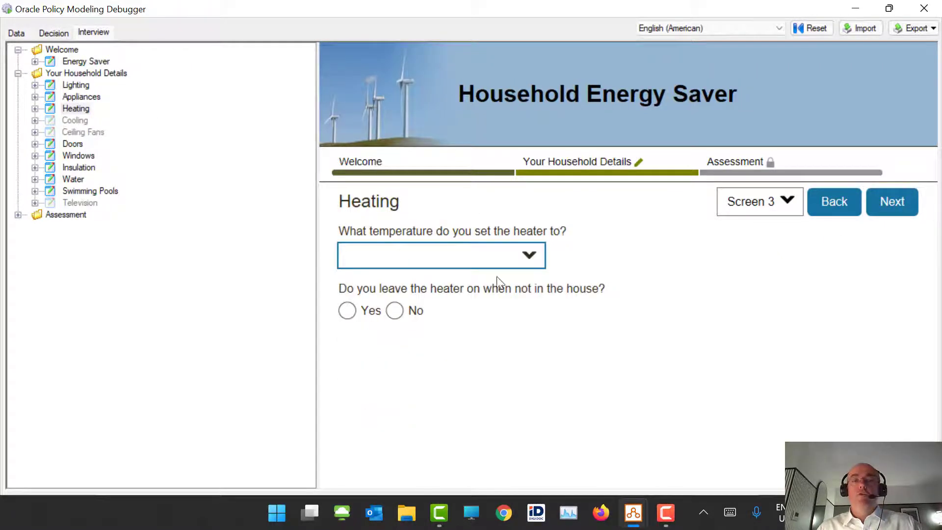
left_click(529, 255)
left_click(393, 311)
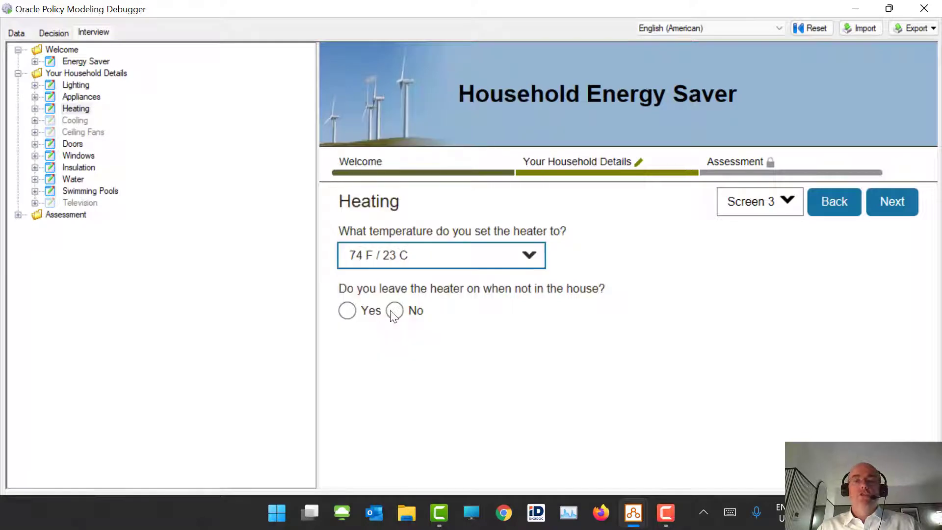
left_click(394, 310)
left_click(878, 201)
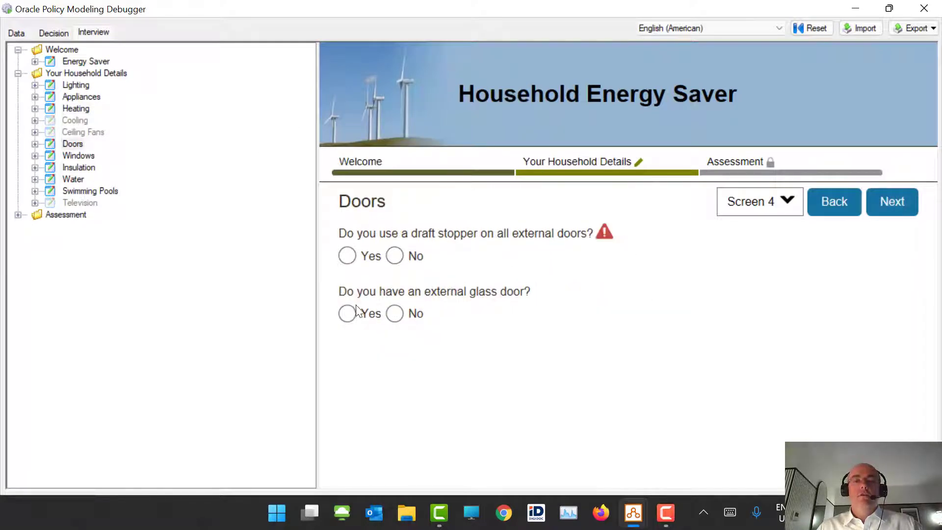
Answer Yes to all four Doors questions, switching the external glass door answer back and forth to test its dependent questions.
left_click(346, 313)
left_click(347, 255)
left_click(347, 372)
left_click(347, 429)
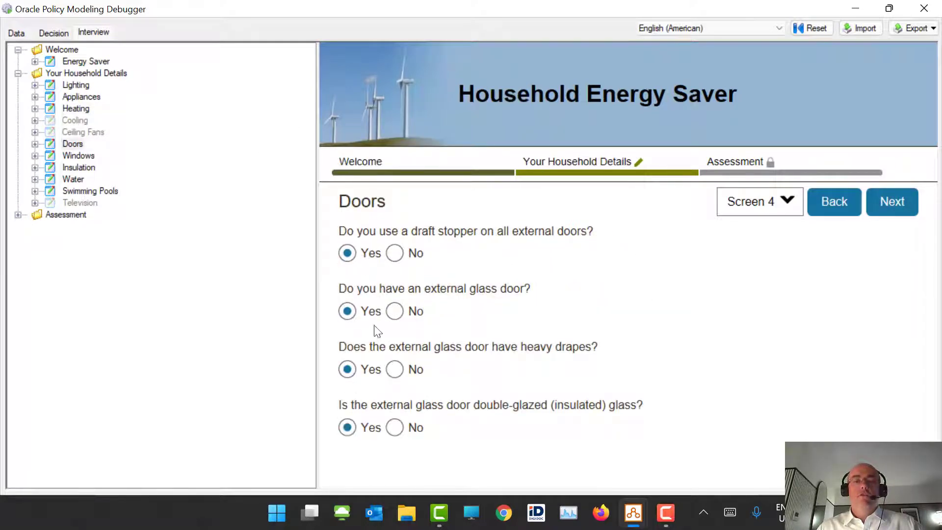
left_click(394, 312)
left_click(352, 314)
left_click(395, 313)
left_click(349, 314)
left_click(893, 211)
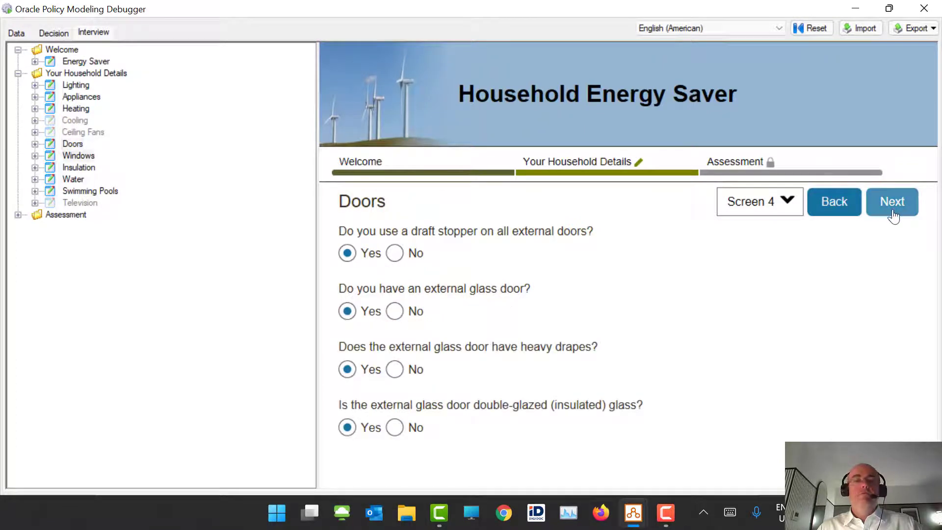
Answer Yes to every question on the Windows and Insulation screens of the interview.
left_click(372, 254)
left_click_drag(354, 289, 349, 322)
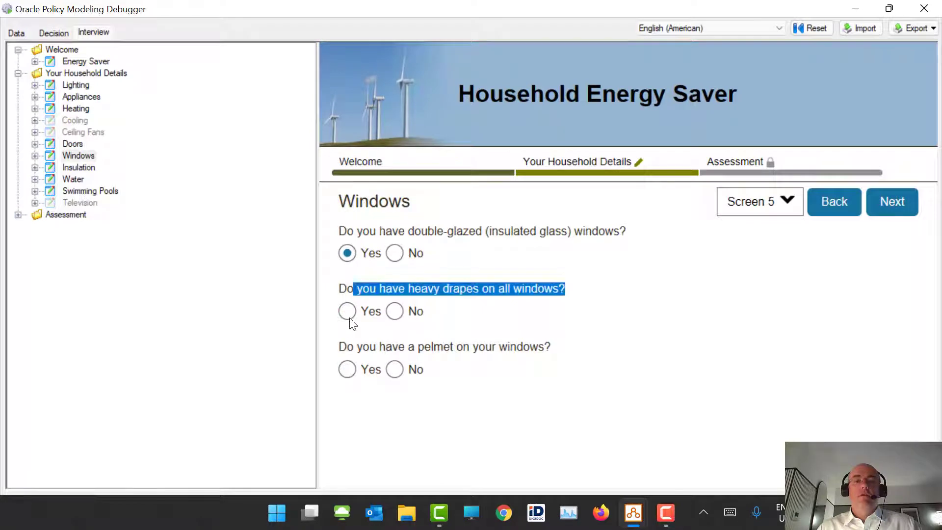
left_click(349, 314)
left_click(349, 371)
left_click(892, 204)
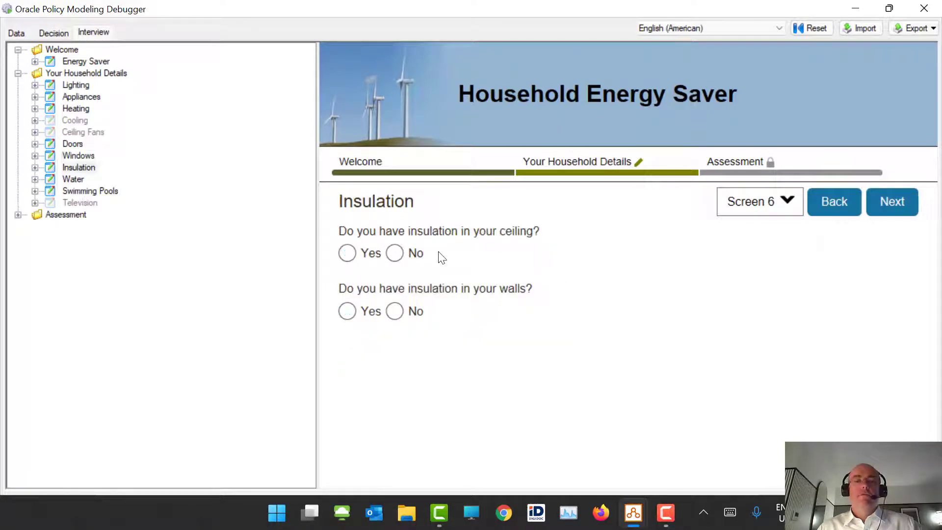
left_click(351, 257)
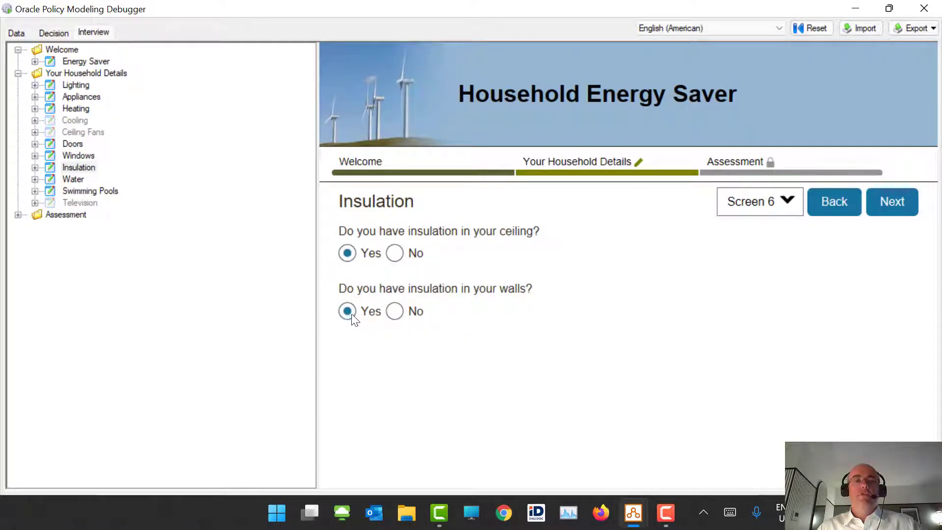
left_click(892, 202)
Report a swimming pool with the pump running 8 hours in summer and winter, advance to the Advice screen and minimize the debugger.
left_click(348, 253)
left_click(475, 310)
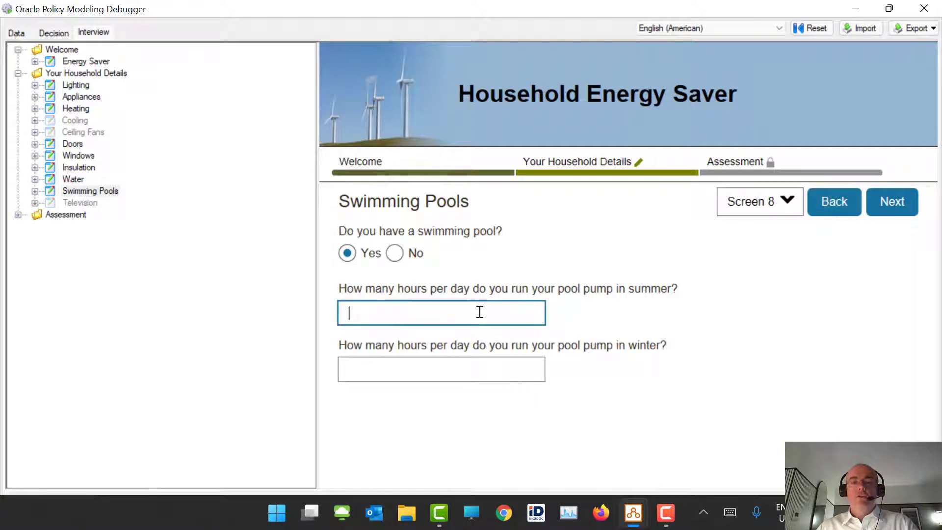
type("8")
left_click(468, 366)
type("8")
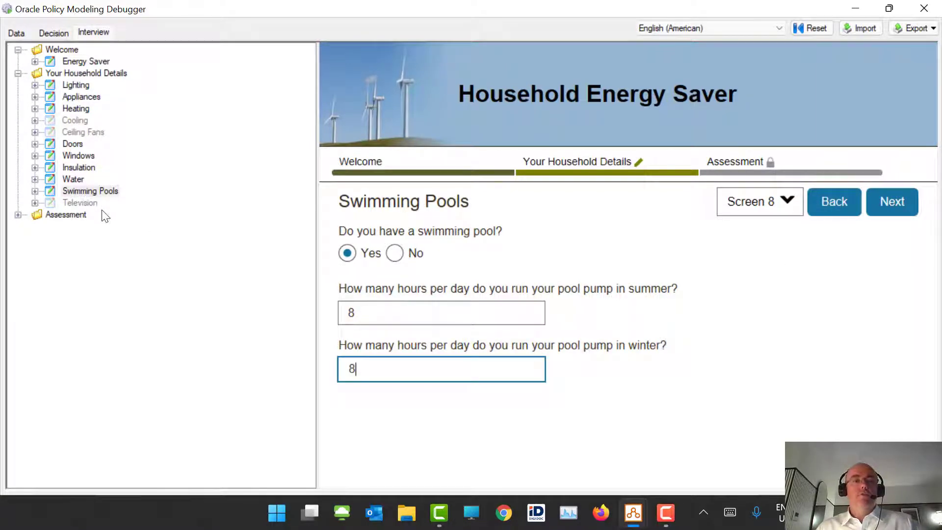
left_click(891, 211)
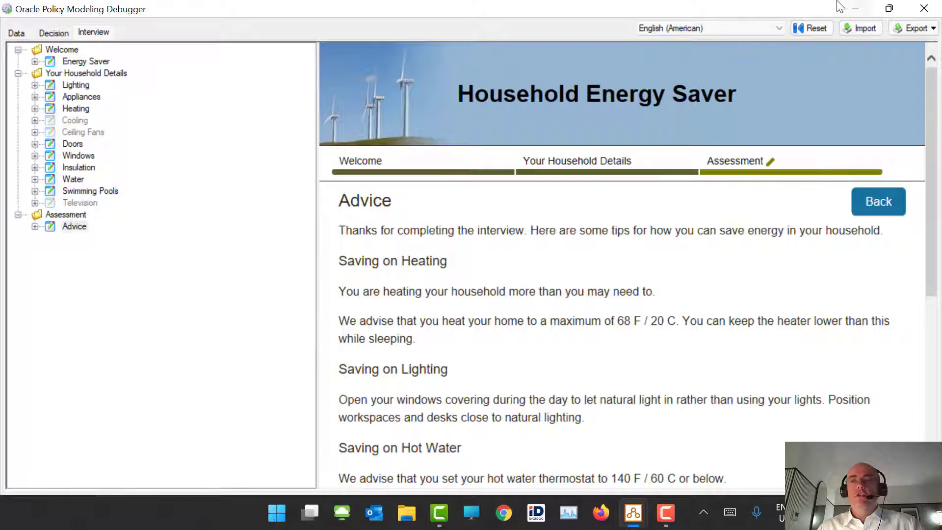
left_click(855, 10)
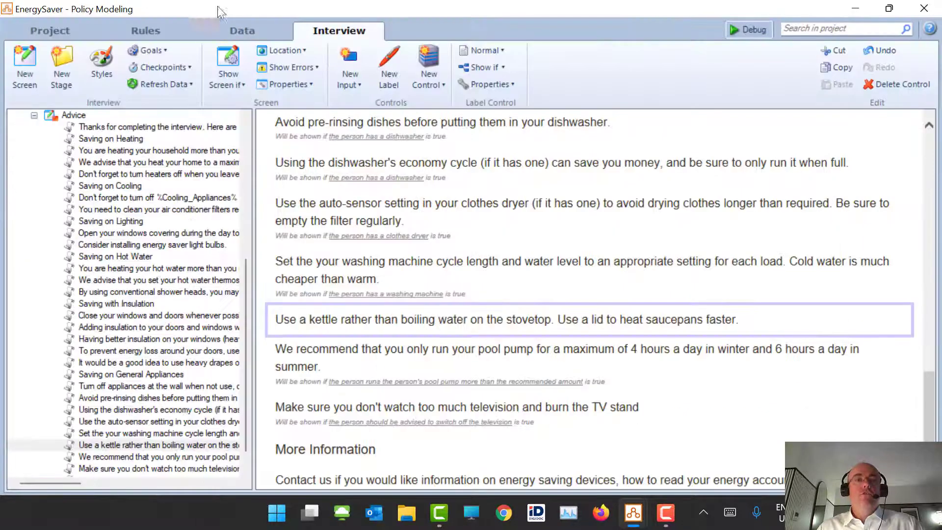
Create the Boolean attribute "the person has a television" in the project data.
left_click(240, 31)
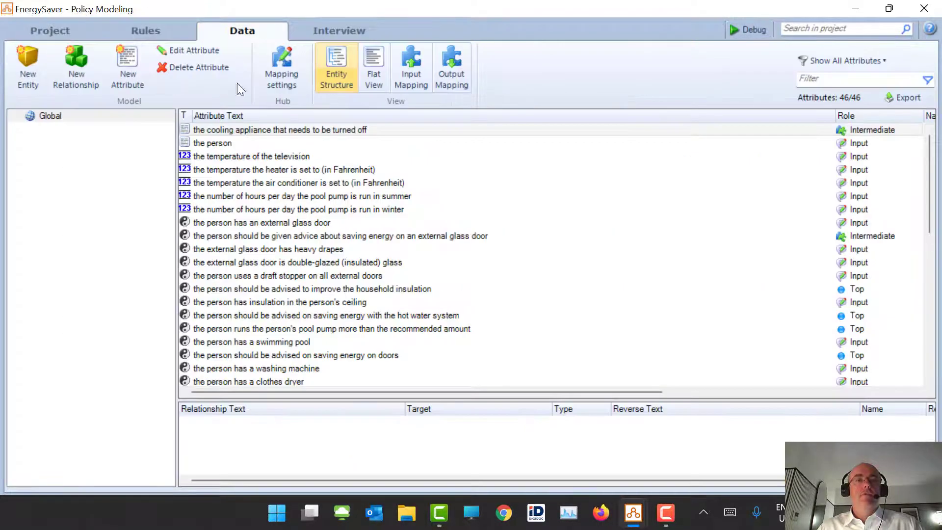
left_click(119, 54)
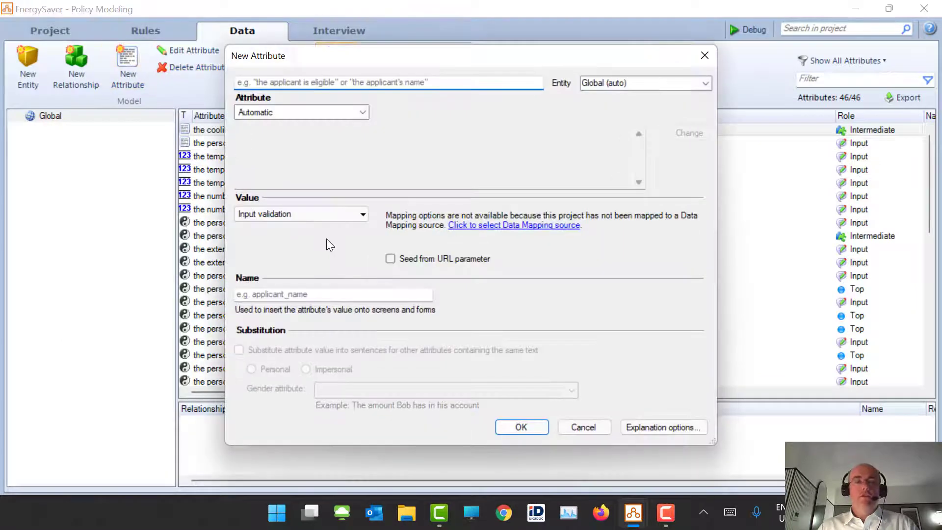
type("the pers")
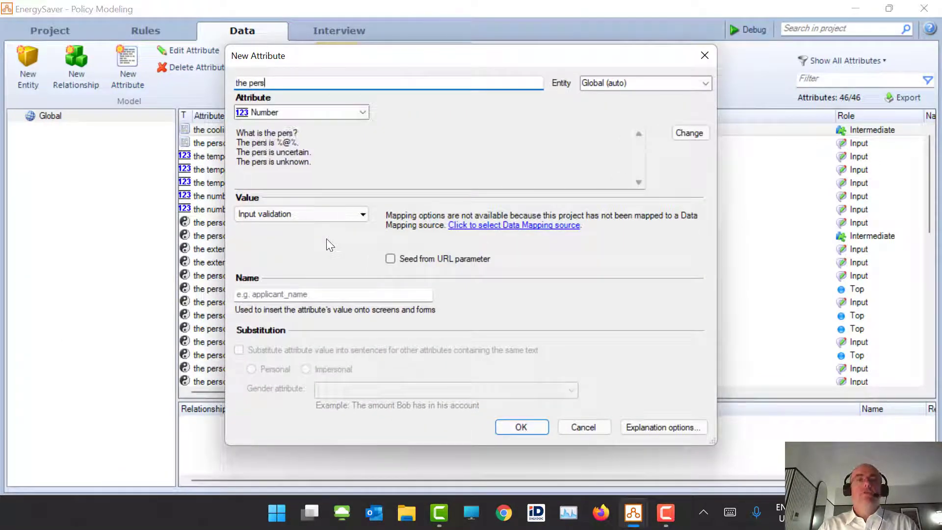
type("on has a television")
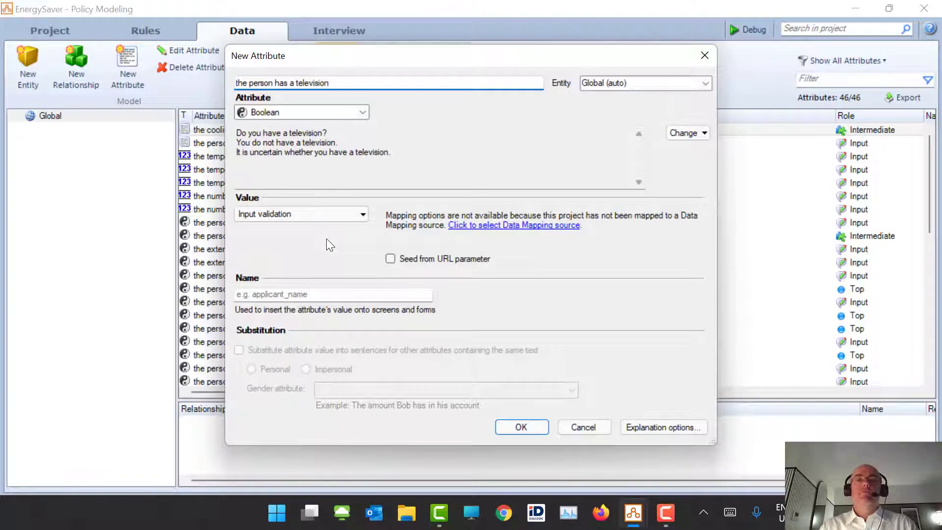
key("Return")
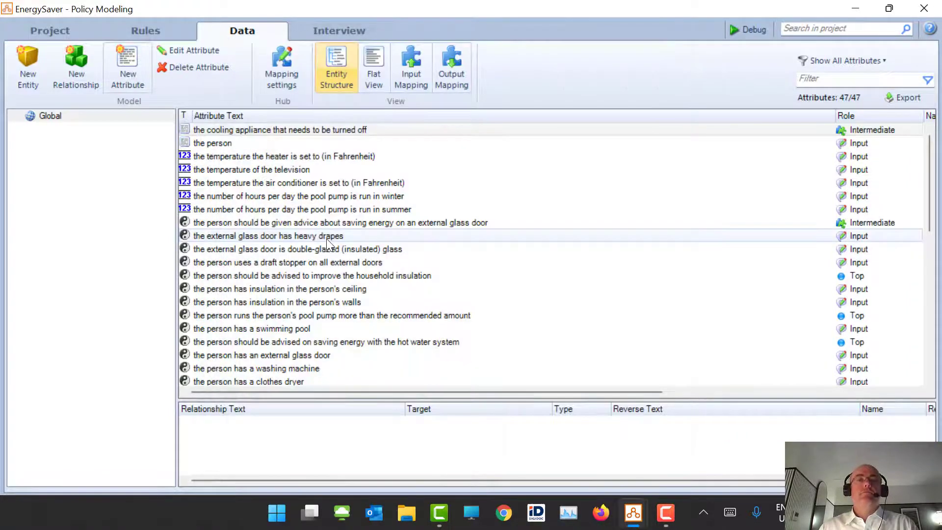
Add an input collecting "the person has a television" after the heater input on the Appliances interview screen.
left_click(337, 32)
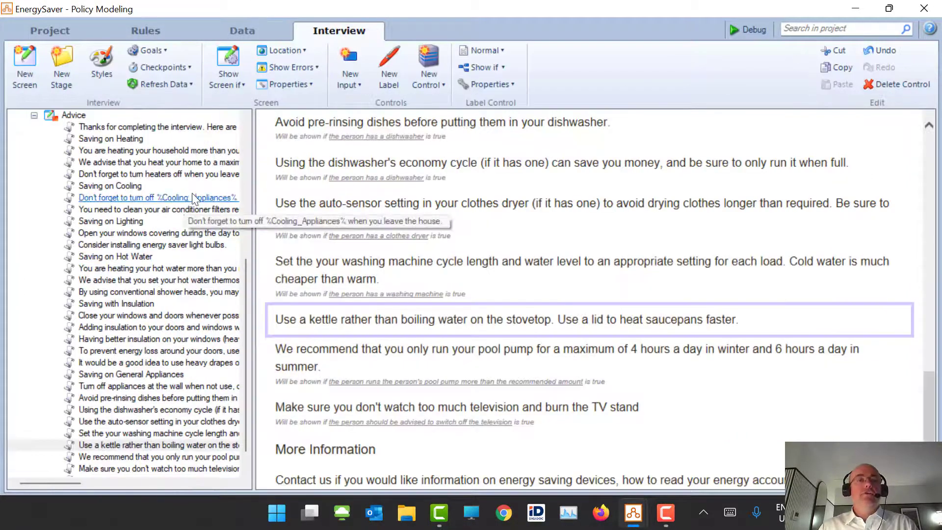
scroll(98, 187, "up", 7)
left_click(79, 162)
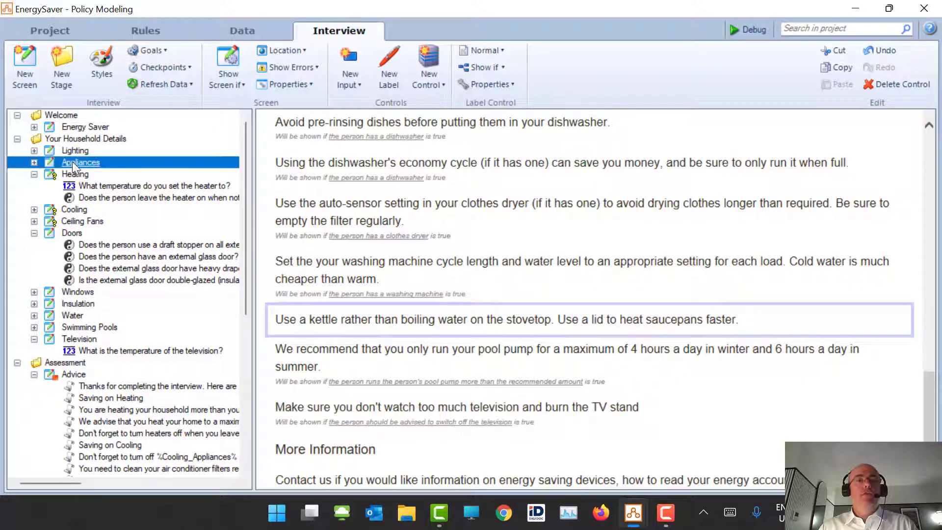
left_click(366, 300)
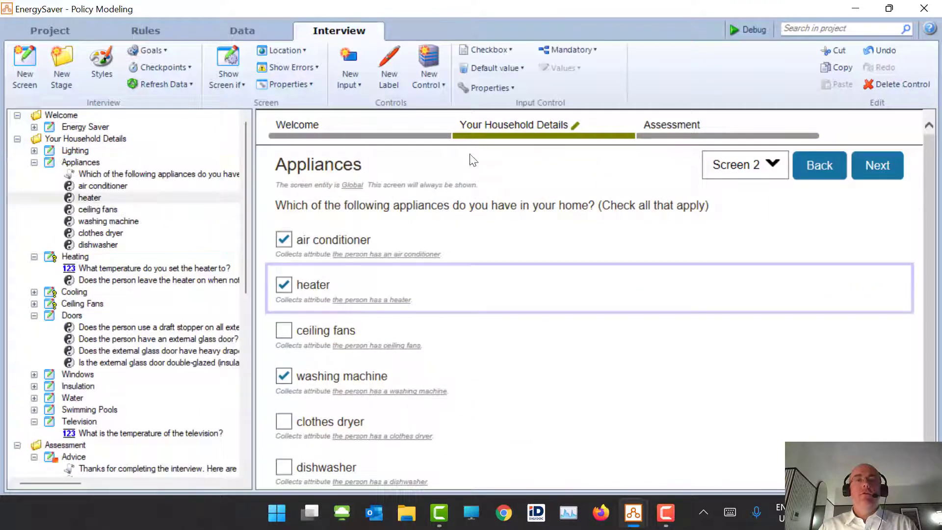
left_click(344, 78)
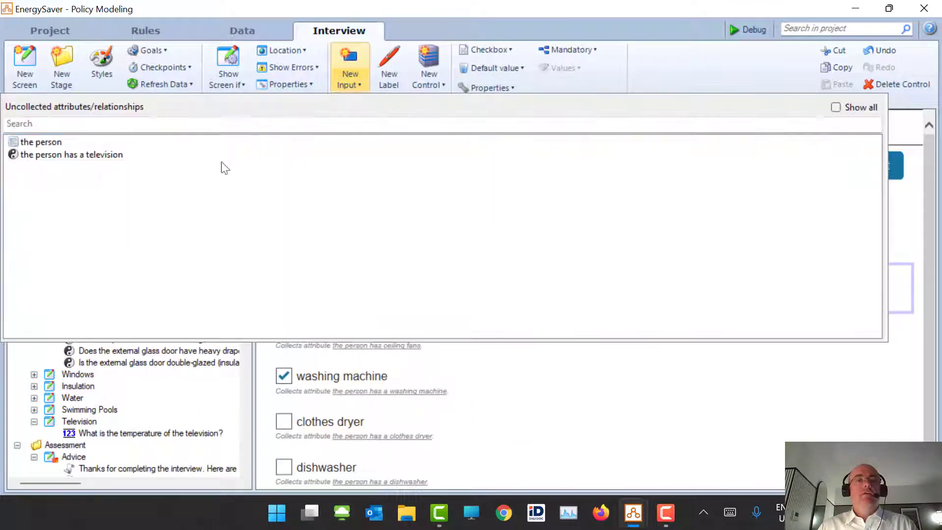
left_click(68, 158)
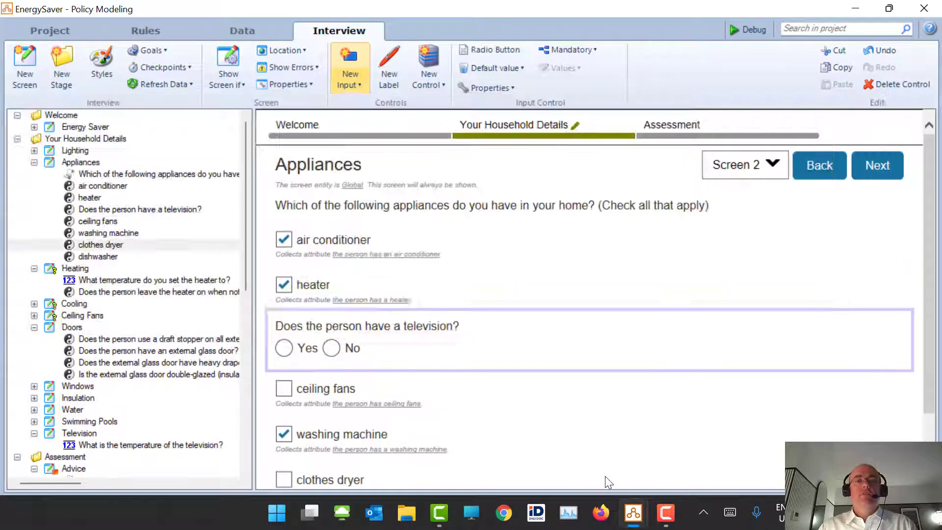
Change the television input to a checkbox and label it "Television".
left_click(343, 357)
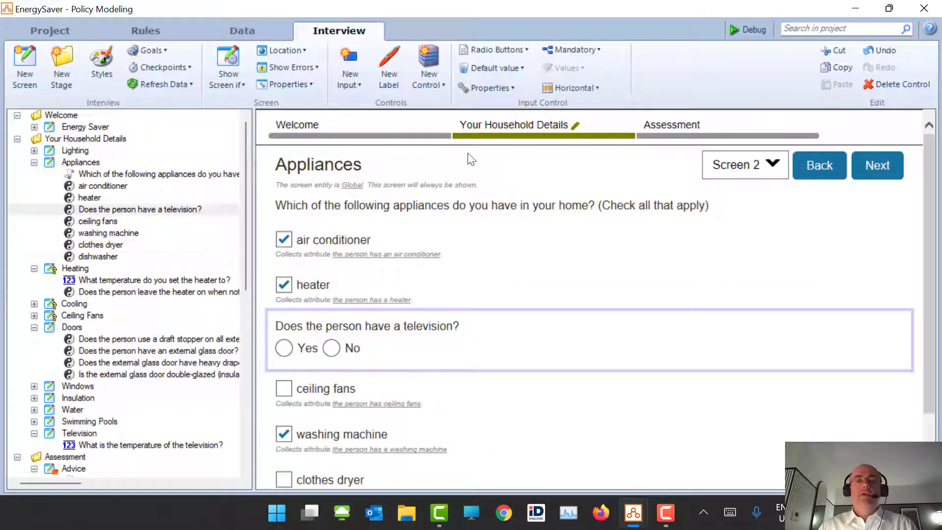
left_click(493, 51)
left_click(500, 229)
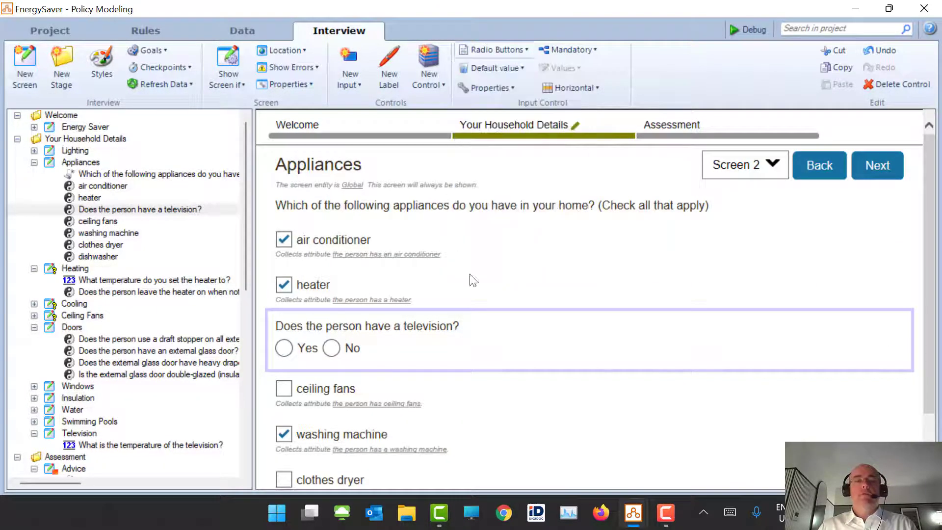
left_click(396, 336)
type("Tel")
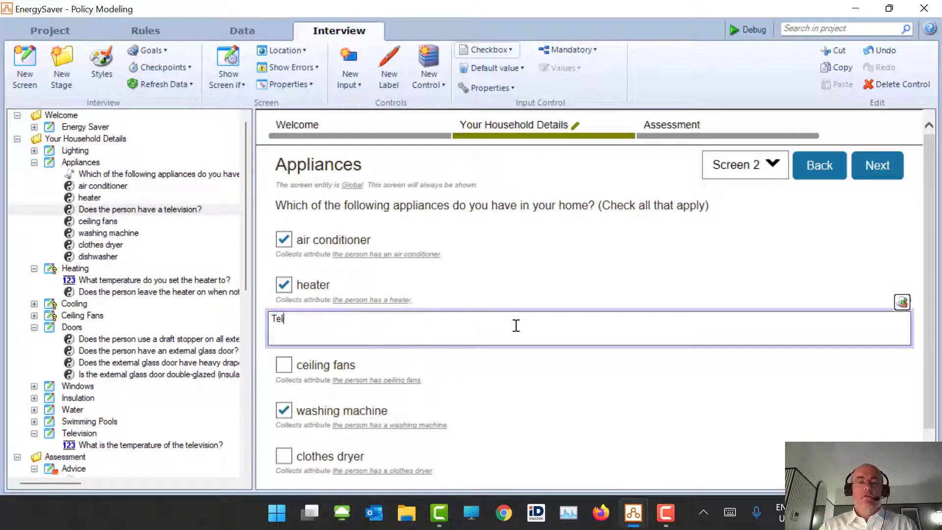
type("evision")
key("Return")
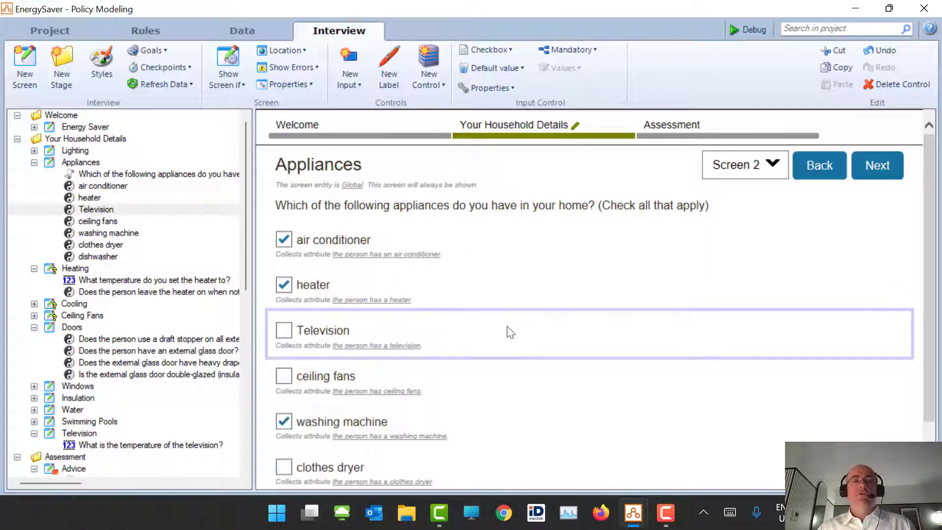
Make the Television screen show only if "the person has a television" is true, instead of if relevant.
left_click(80, 433)
left_click(225, 80)
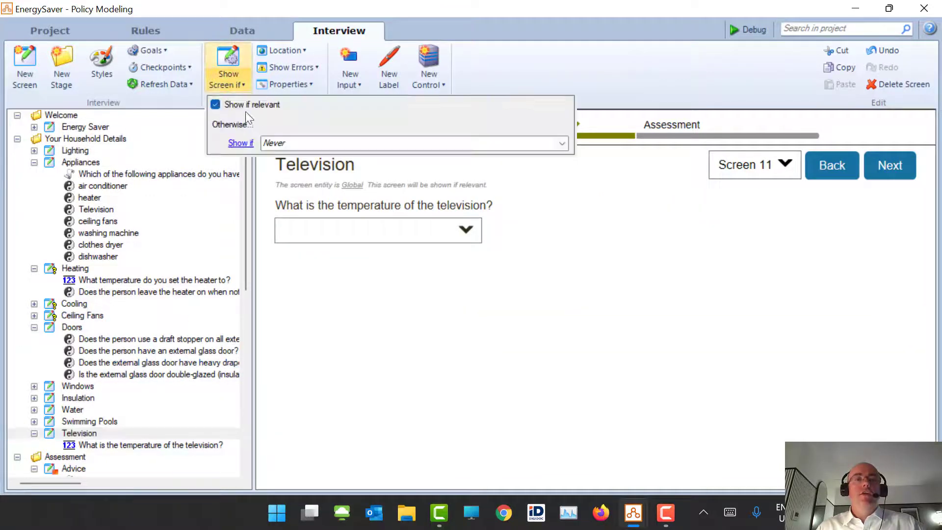
left_click(248, 105)
left_click(562, 143)
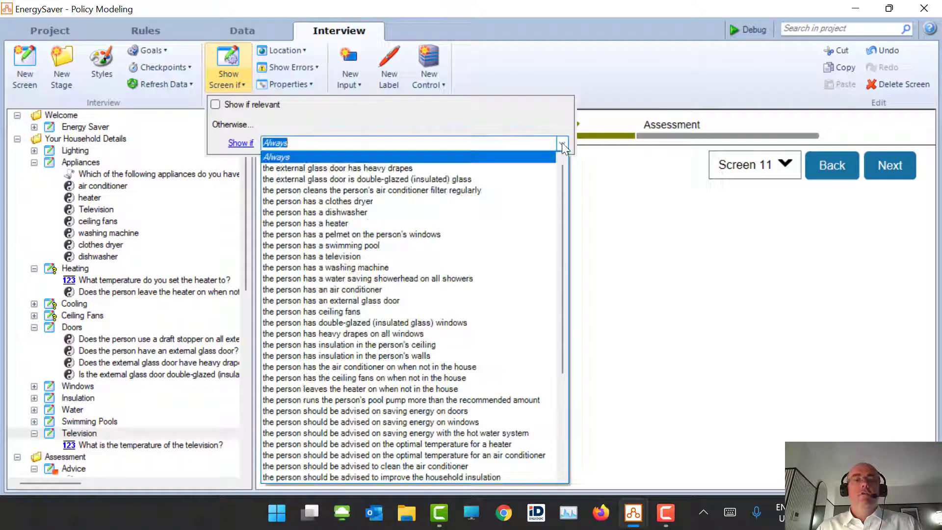
scroll(520, 187, "down", 5)
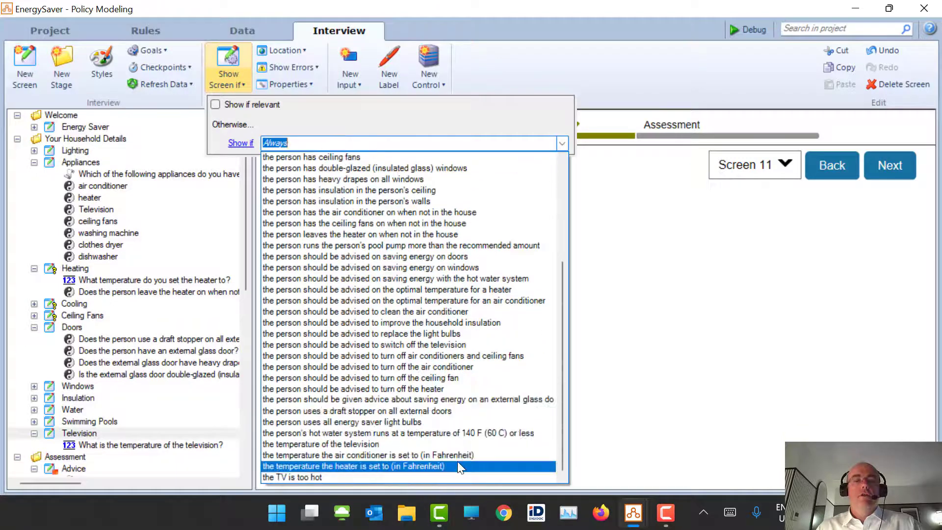
scroll(449, 432, "up", 5)
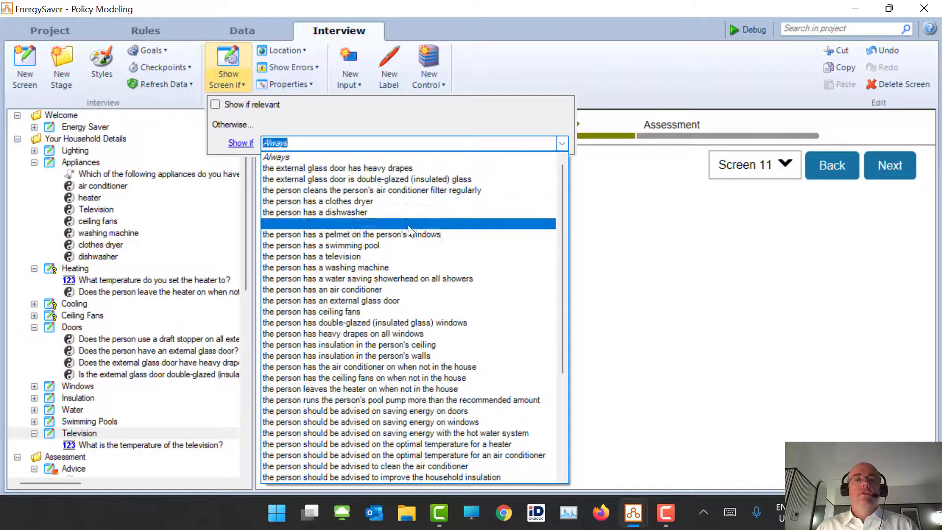
left_click(404, 254)
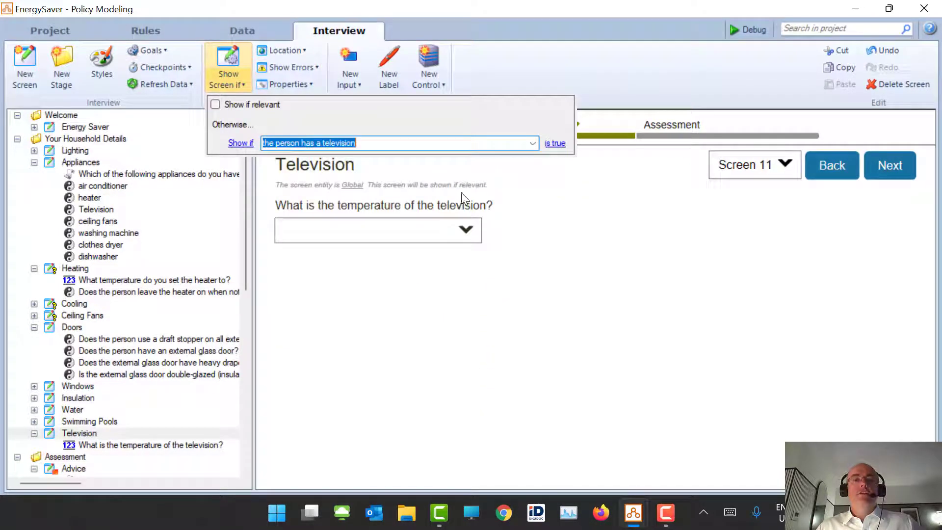
left_click(576, 226)
Debug the interview, report owning a television on the Appliances screen and advance to the Television screen.
left_click(746, 30)
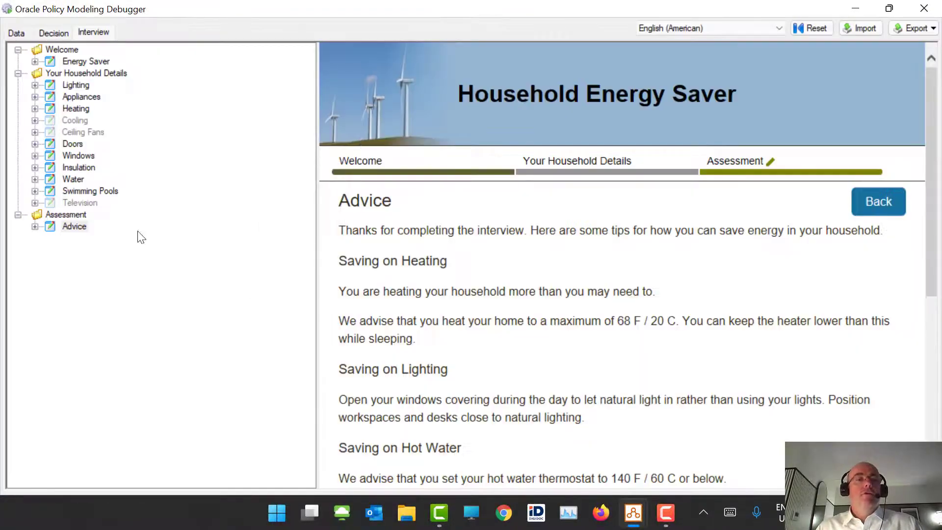
double_click(74, 94)
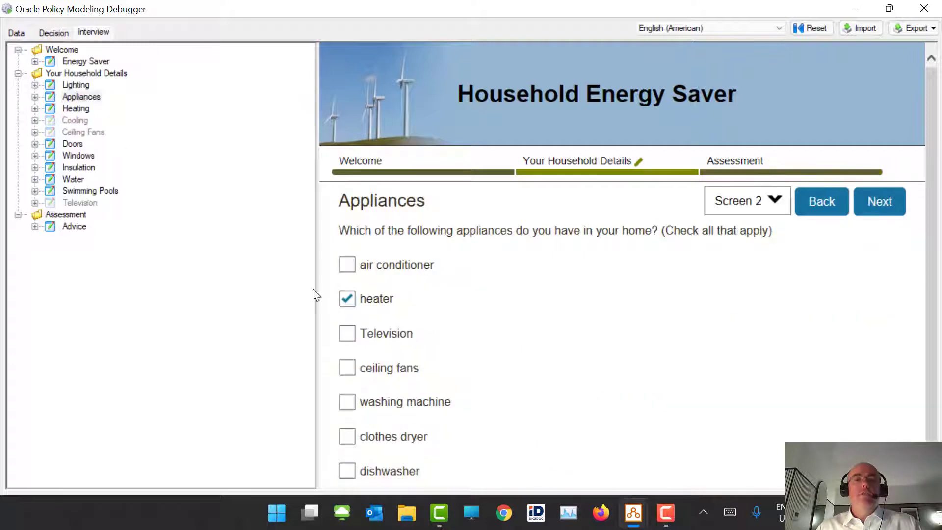
left_click(347, 333)
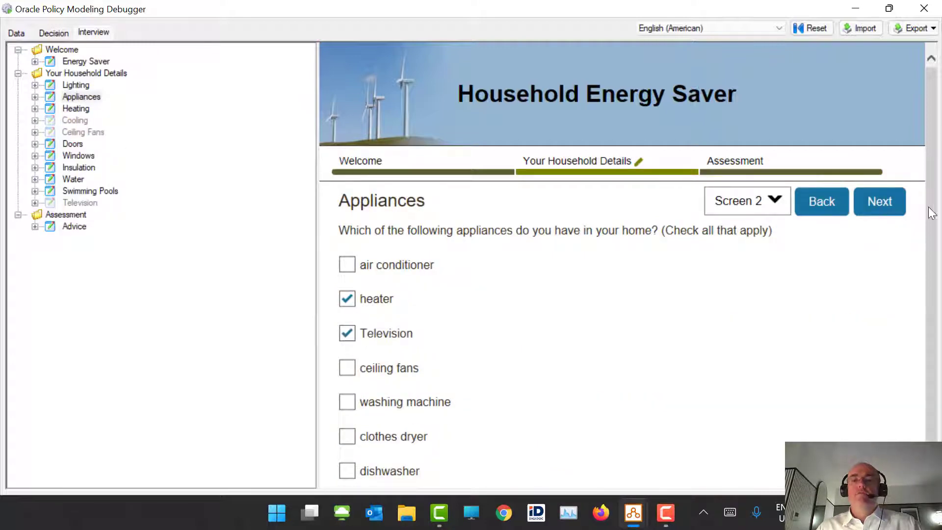
left_click(876, 207)
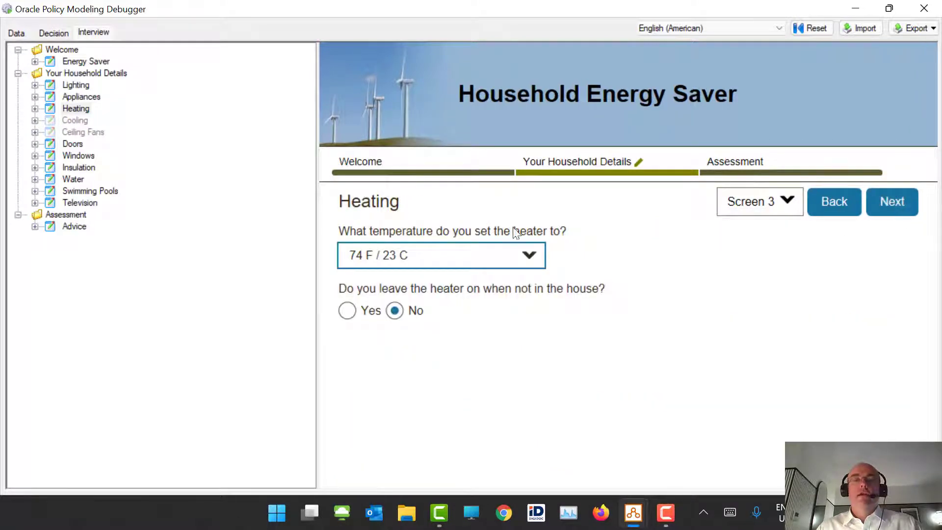
left_click(891, 203)
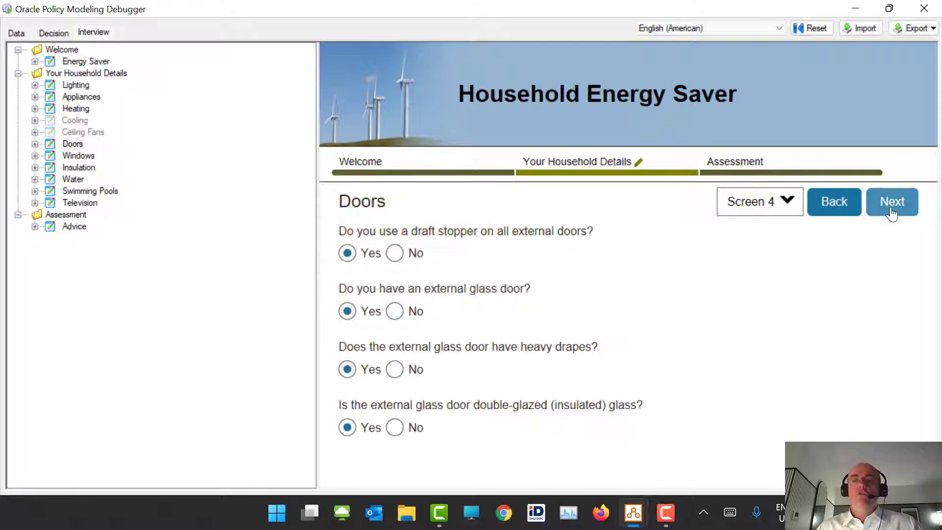
left_click(891, 211)
left_click(892, 211)
left_click(891, 211)
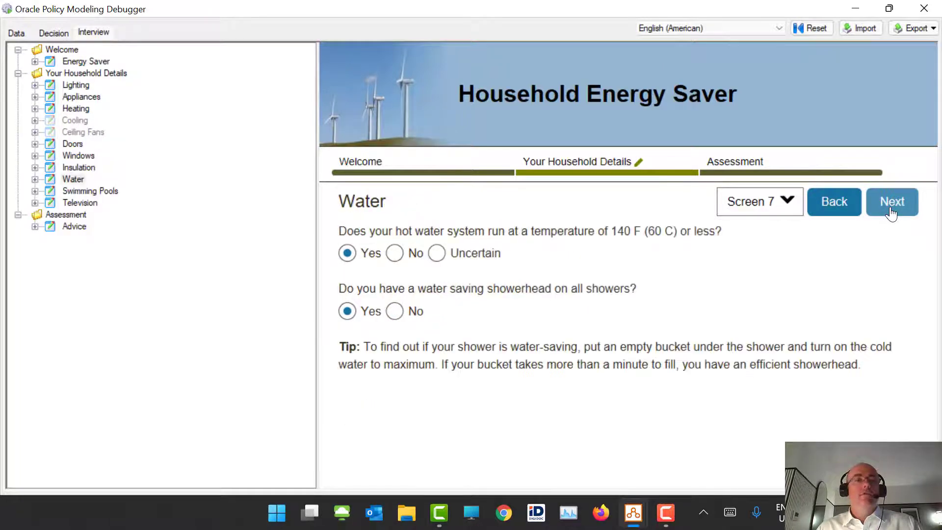
left_click(892, 211)
left_click(892, 212)
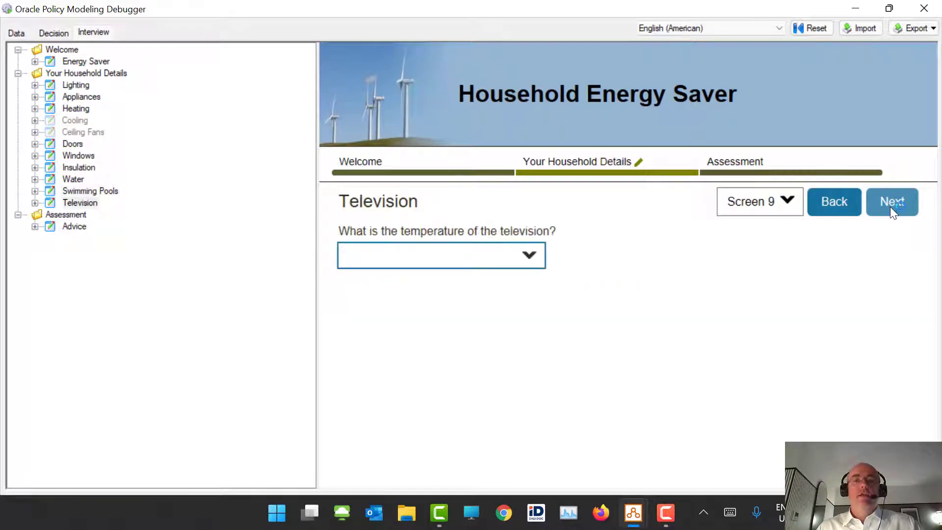
Answer 84 F / 29 C for the television temperature, review the resulting advice through to the end and close the debugger.
left_click(484, 253)
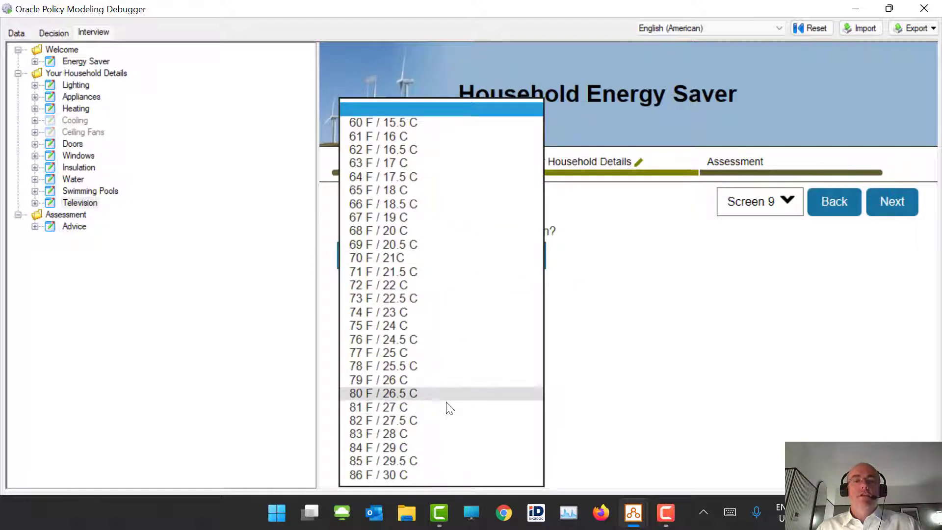
left_click(453, 447)
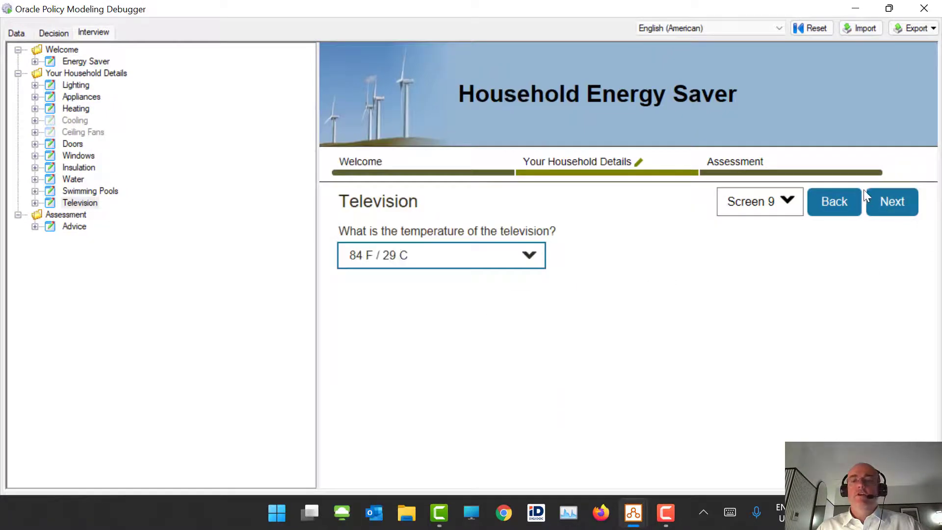
left_click(887, 206)
scroll(689, 245, "down", 4)
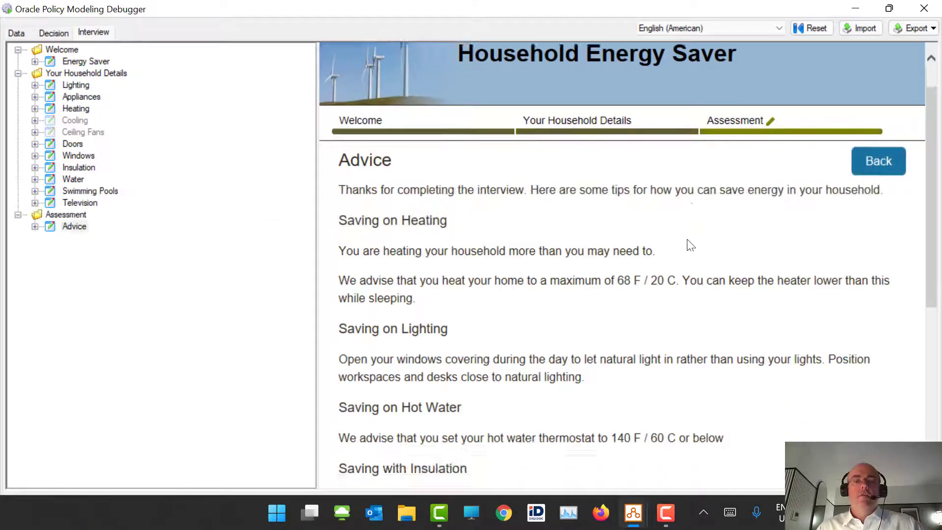
scroll(691, 247, "down", 3)
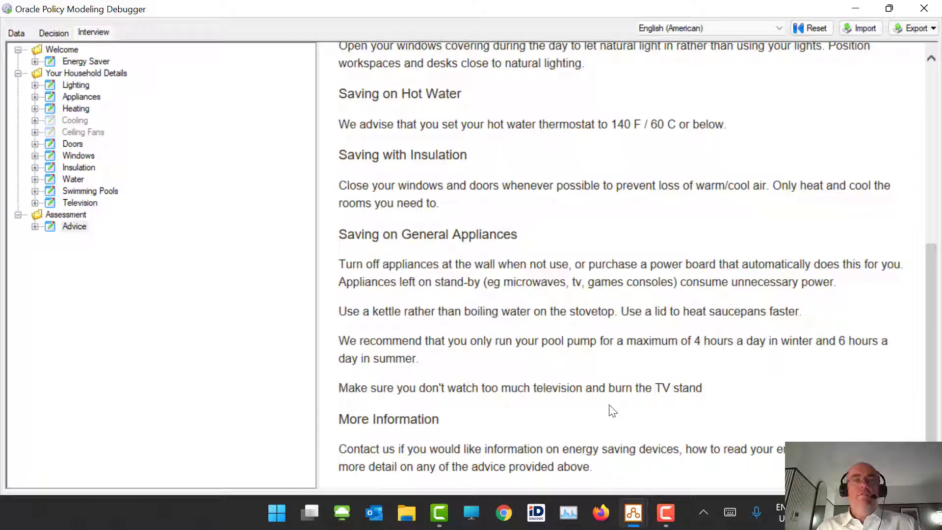
left_click(924, 8)
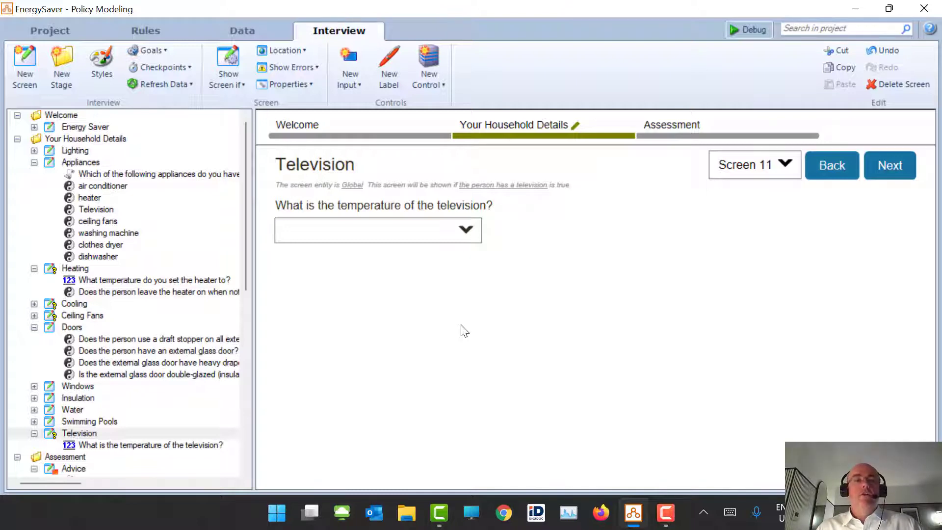
Examine the interview's styling options for fonts, colors, header and navigation, and close them.
left_click(113, 64)
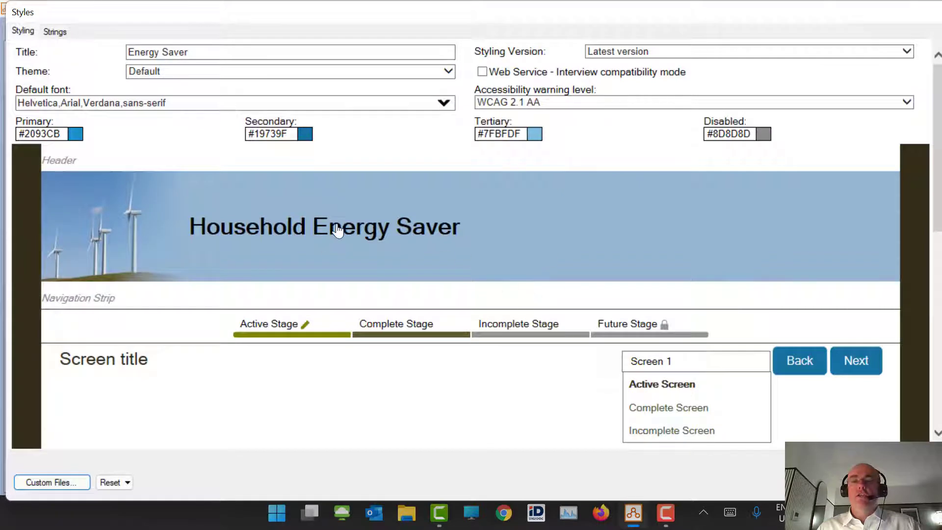
scroll(771, 362, "down", 7)
left_click(908, 482)
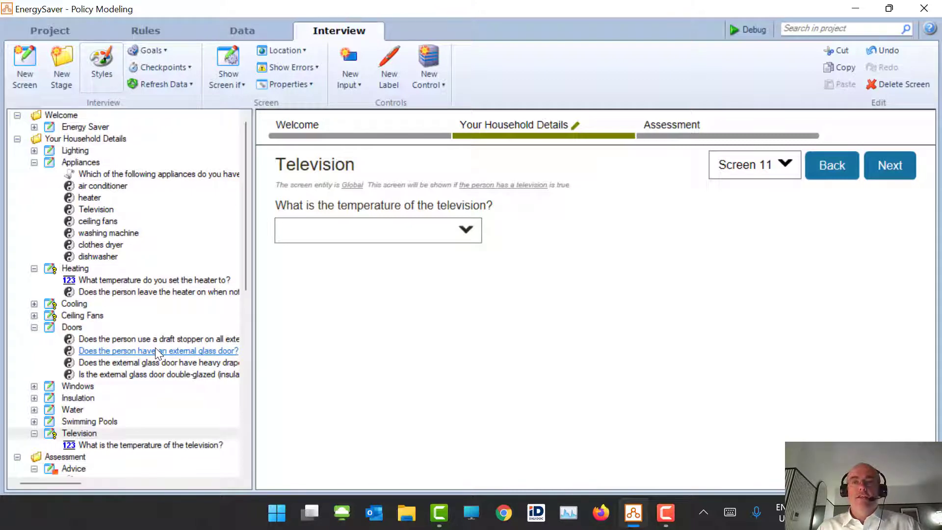
left_click(666, 512)
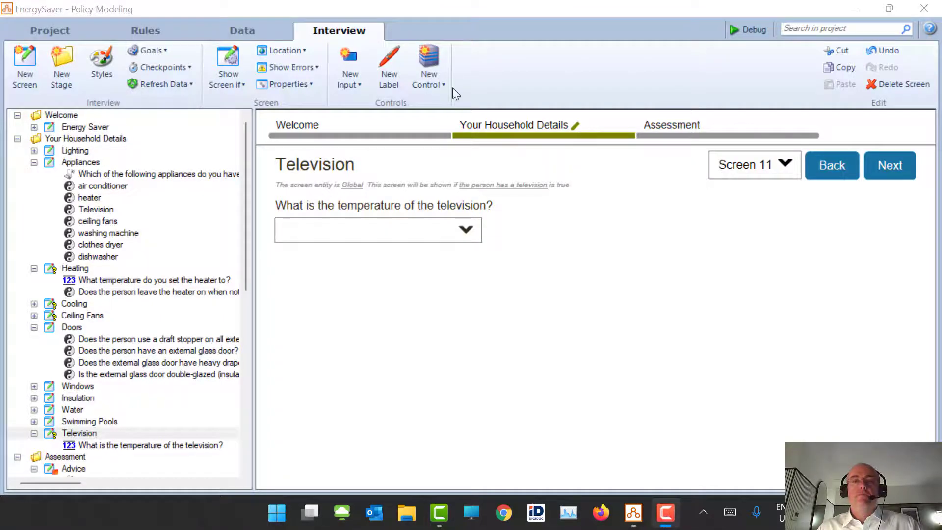